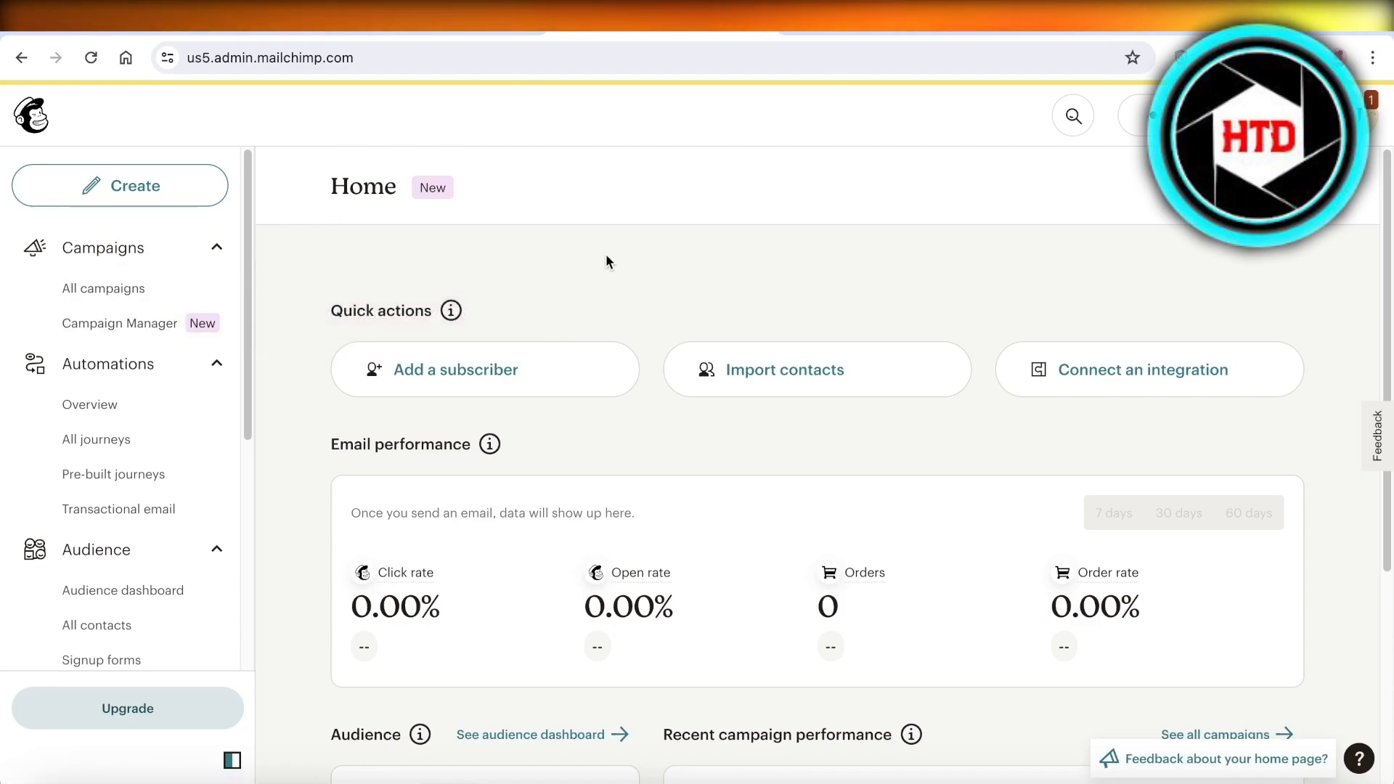
# Step: Compare the prices and features of the Premium, Standard, Essentials and Free plans, then close the plan comparison
pyautogui.click(152, 715)
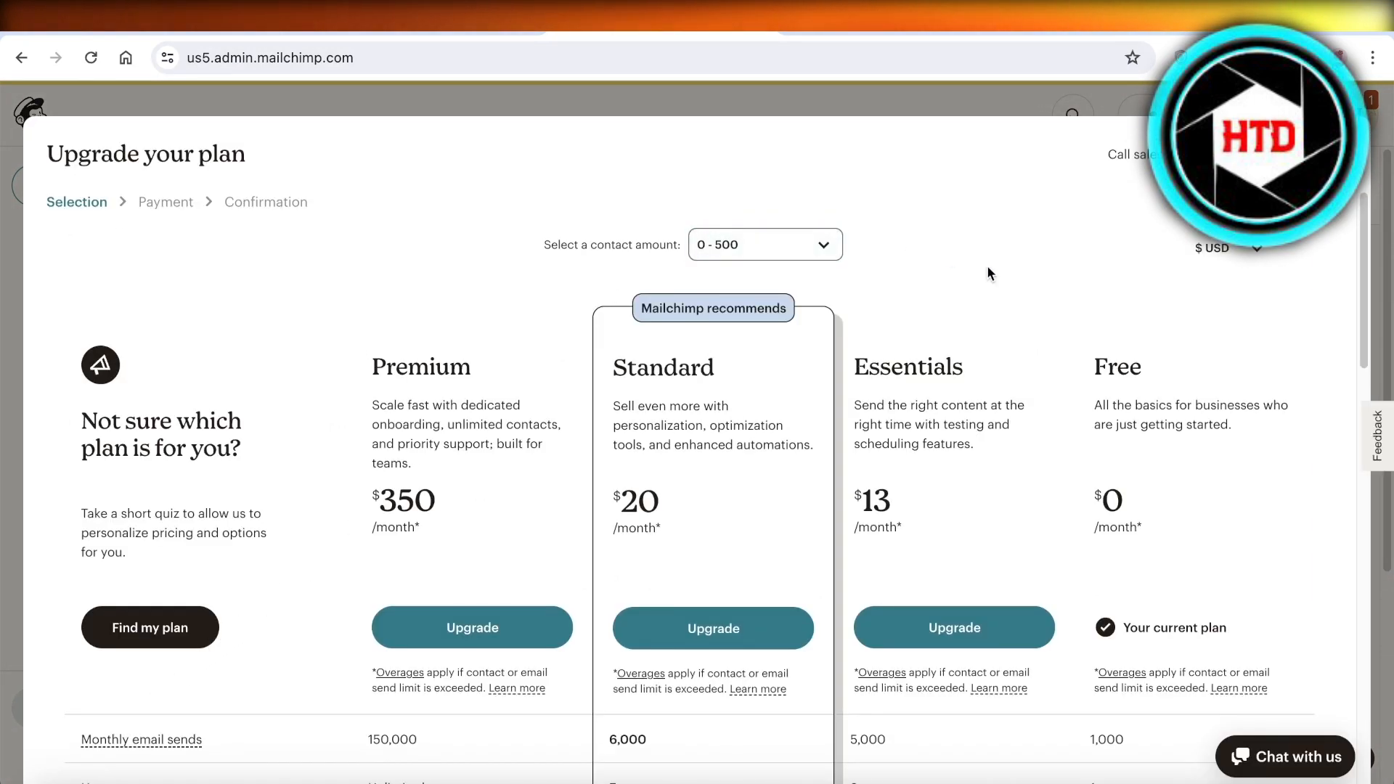
pyautogui.scroll(-2, 1065, 329)
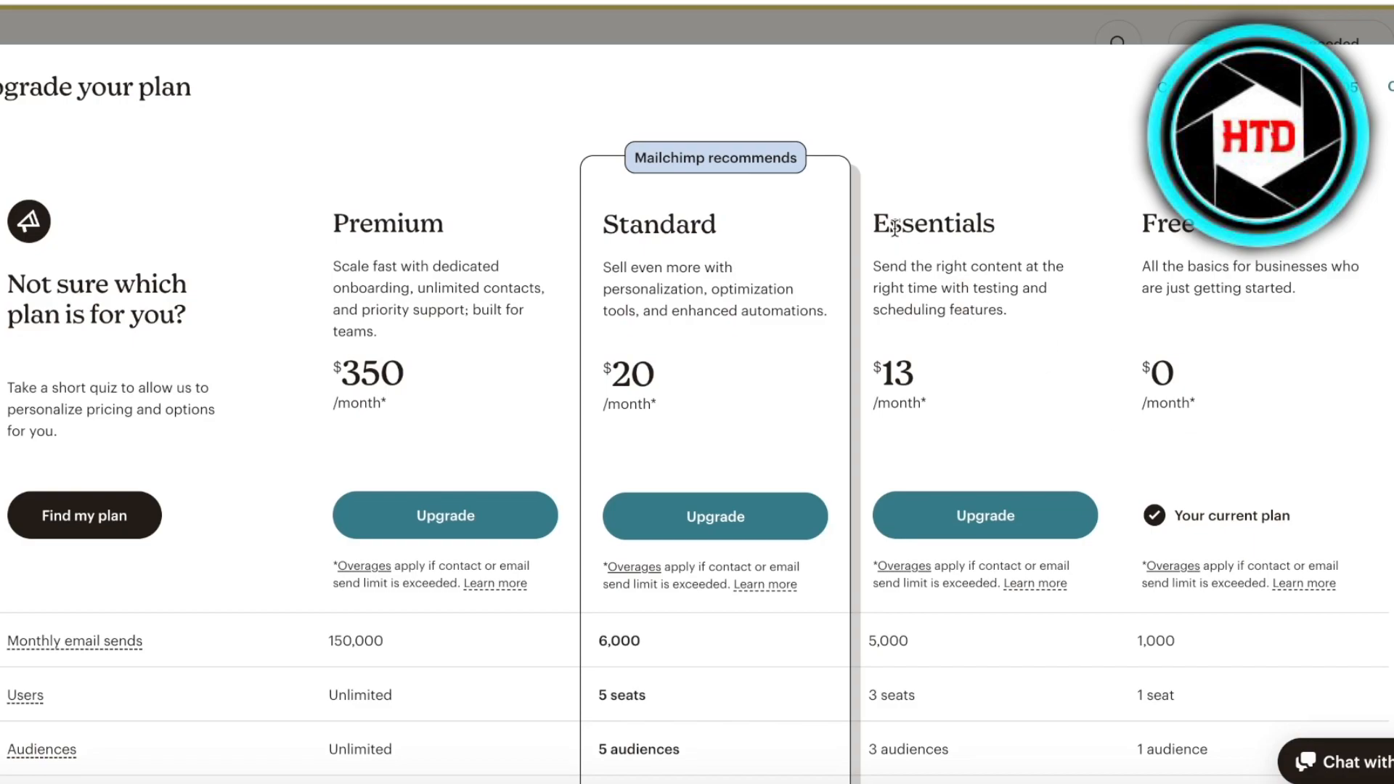
pyautogui.scroll(-3, 925, 276)
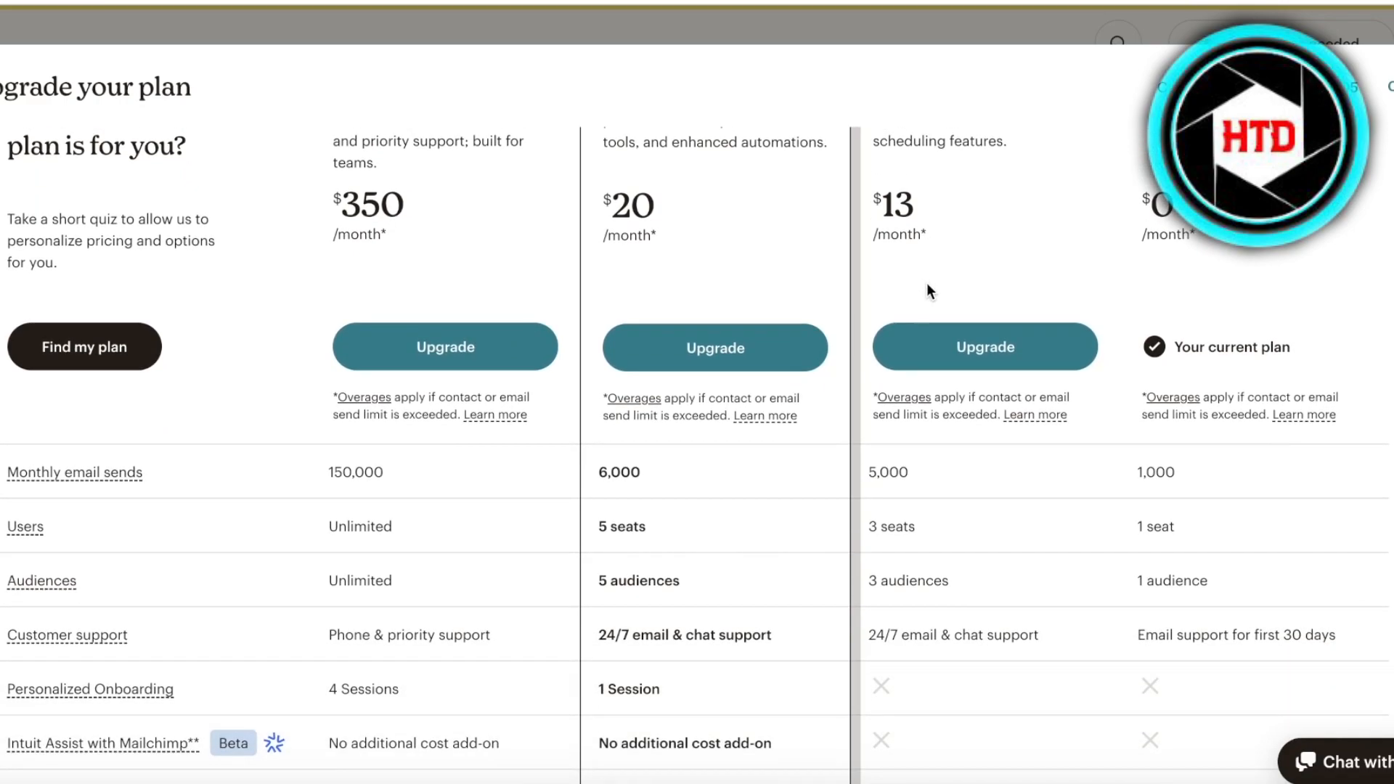
pyautogui.scroll(-3, 904, 478)
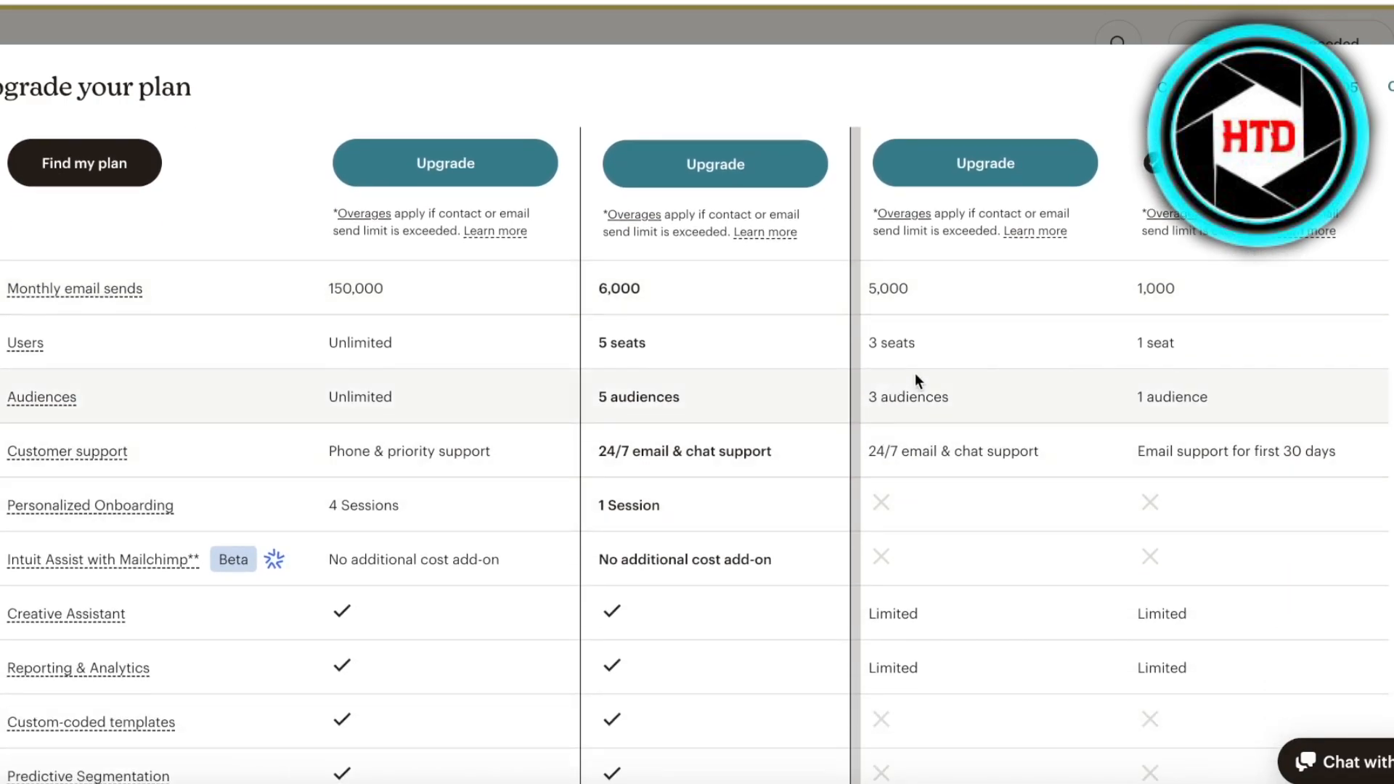
pyautogui.scroll(-12, 936, 406)
pyautogui.scroll(6, 1003, 534)
pyautogui.scroll(5, 988, 529)
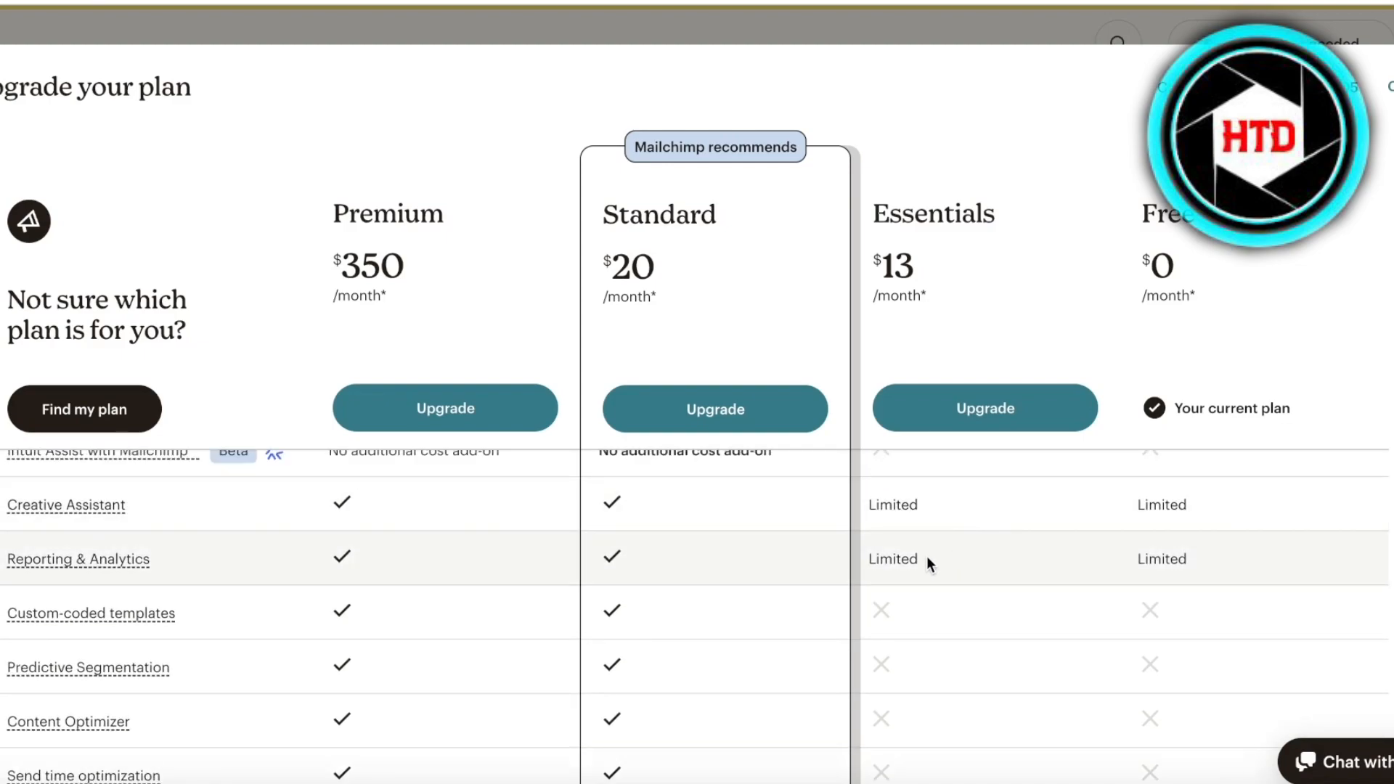
pyautogui.scroll(8, 926, 556)
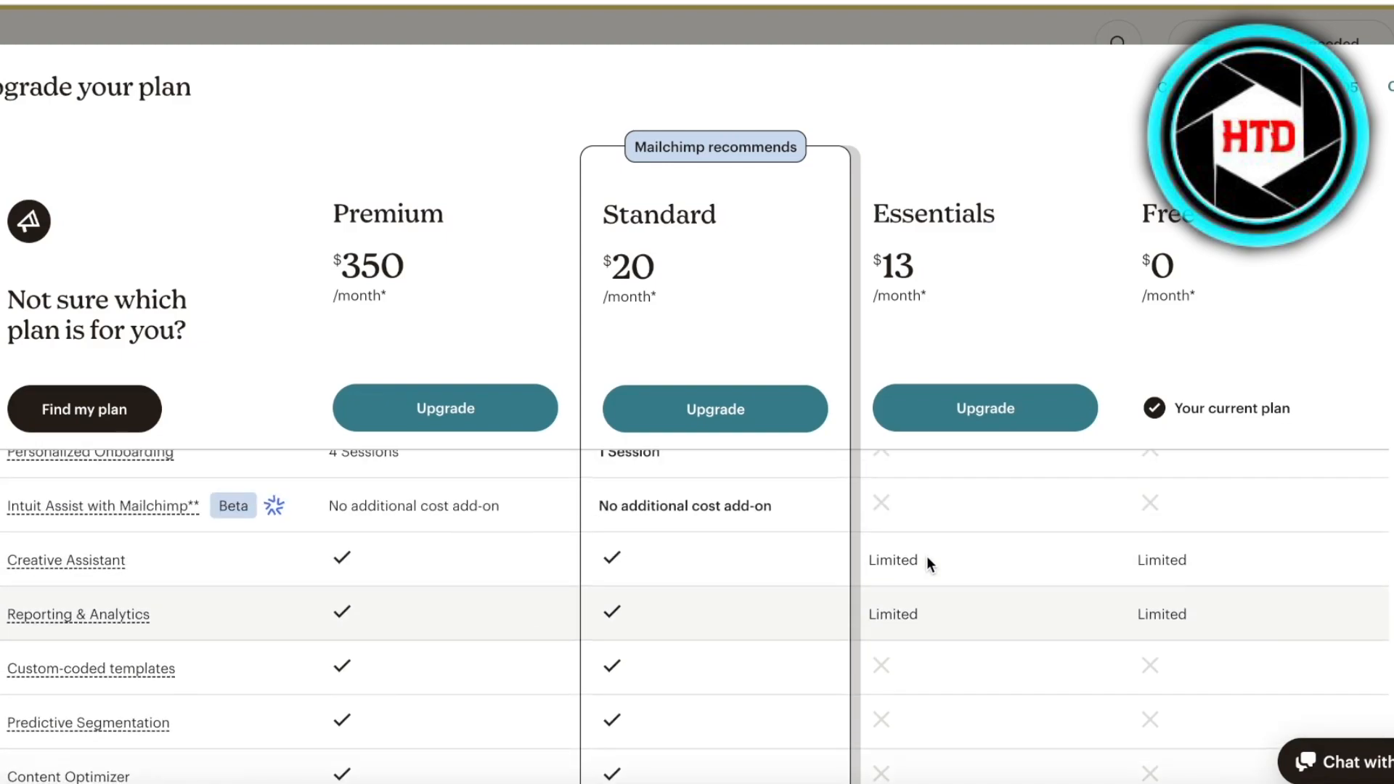
pyautogui.scroll(-4, 926, 556)
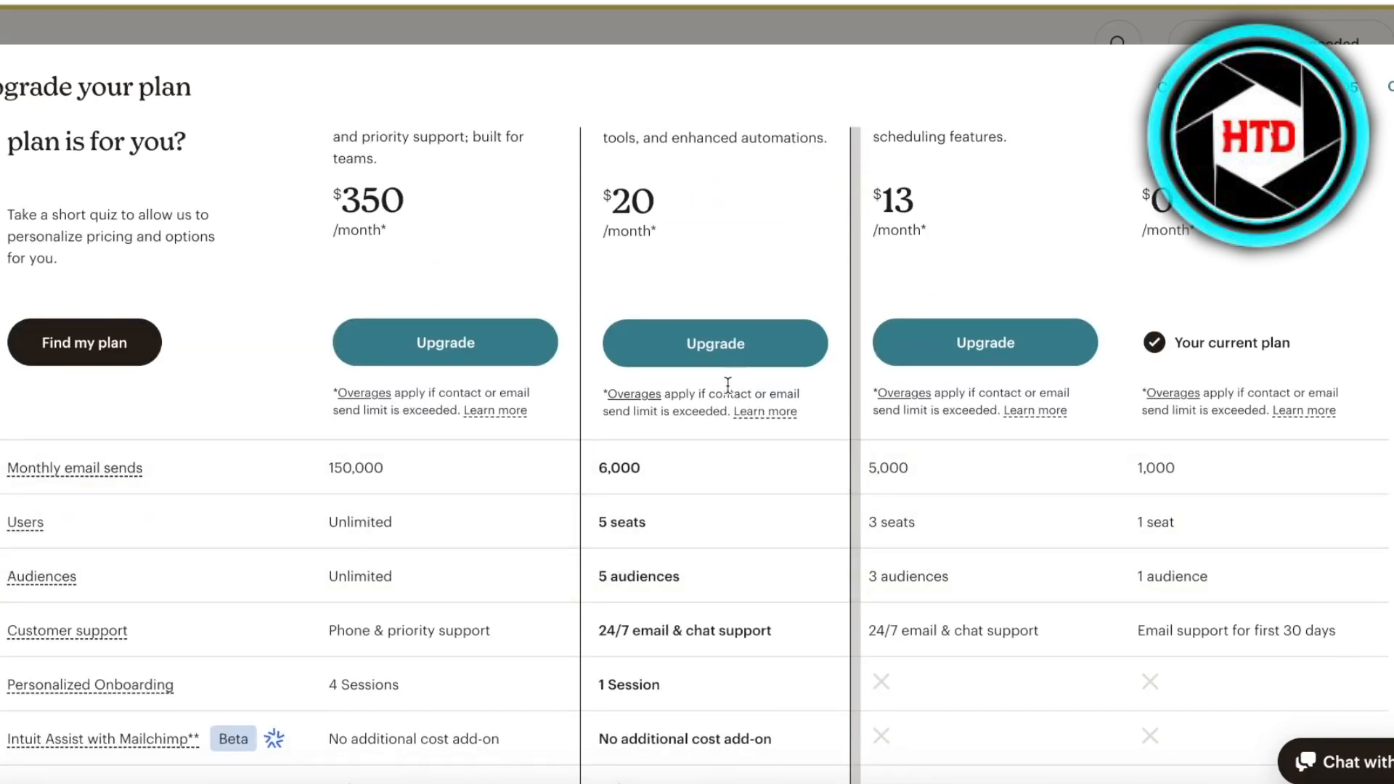
pyautogui.scroll(4, 724, 385)
pyautogui.scroll(-3, 611, 319)
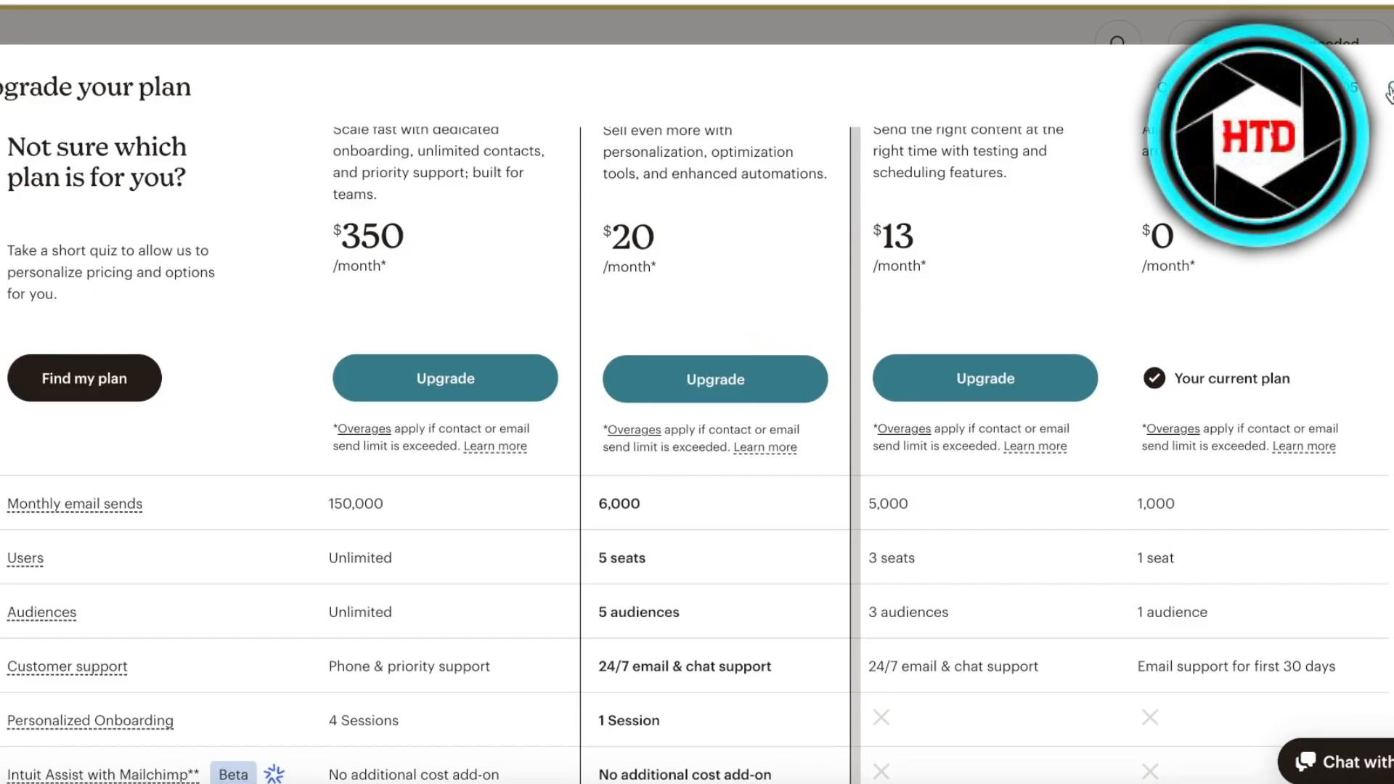
pyautogui.click(1388, 90)
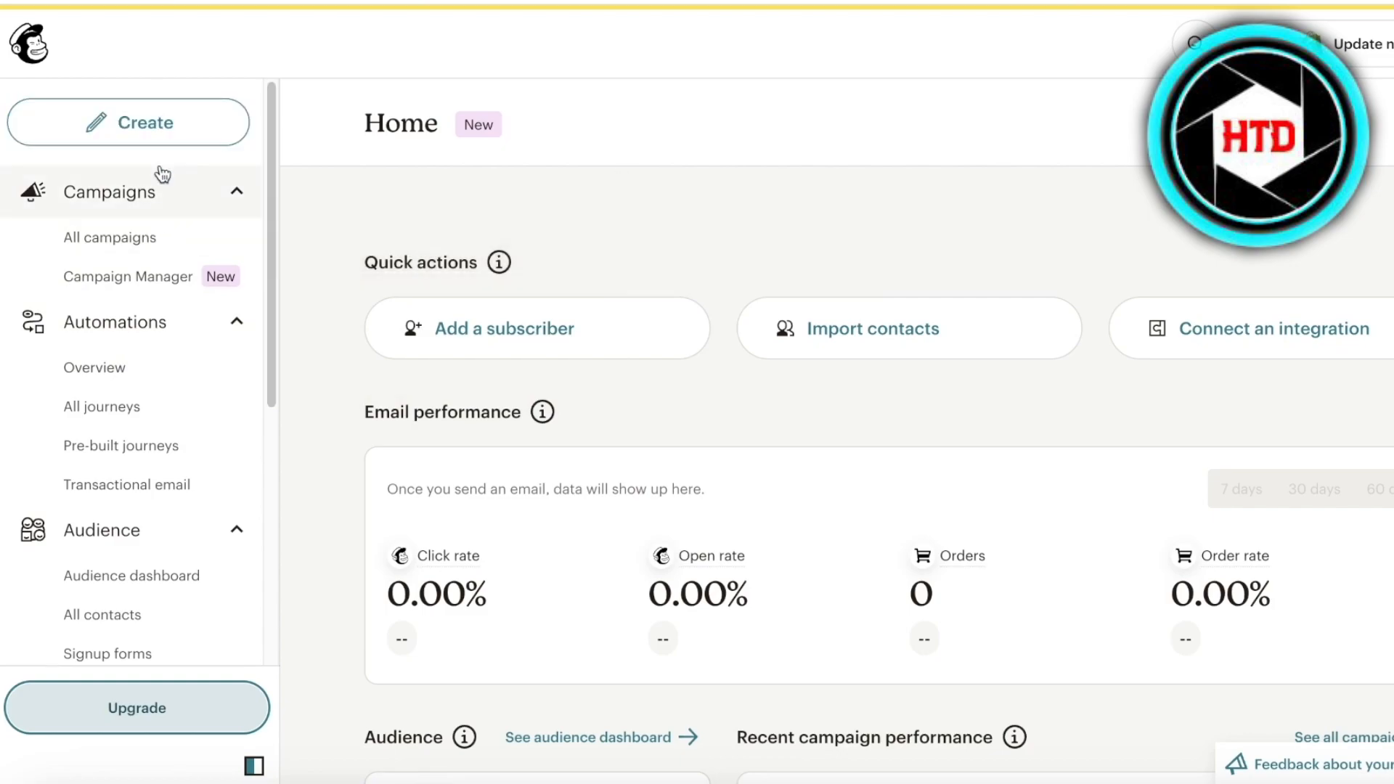
# Step: Browse the types of content that can be created and choose to create an automation journey
pyautogui.click(162, 131)
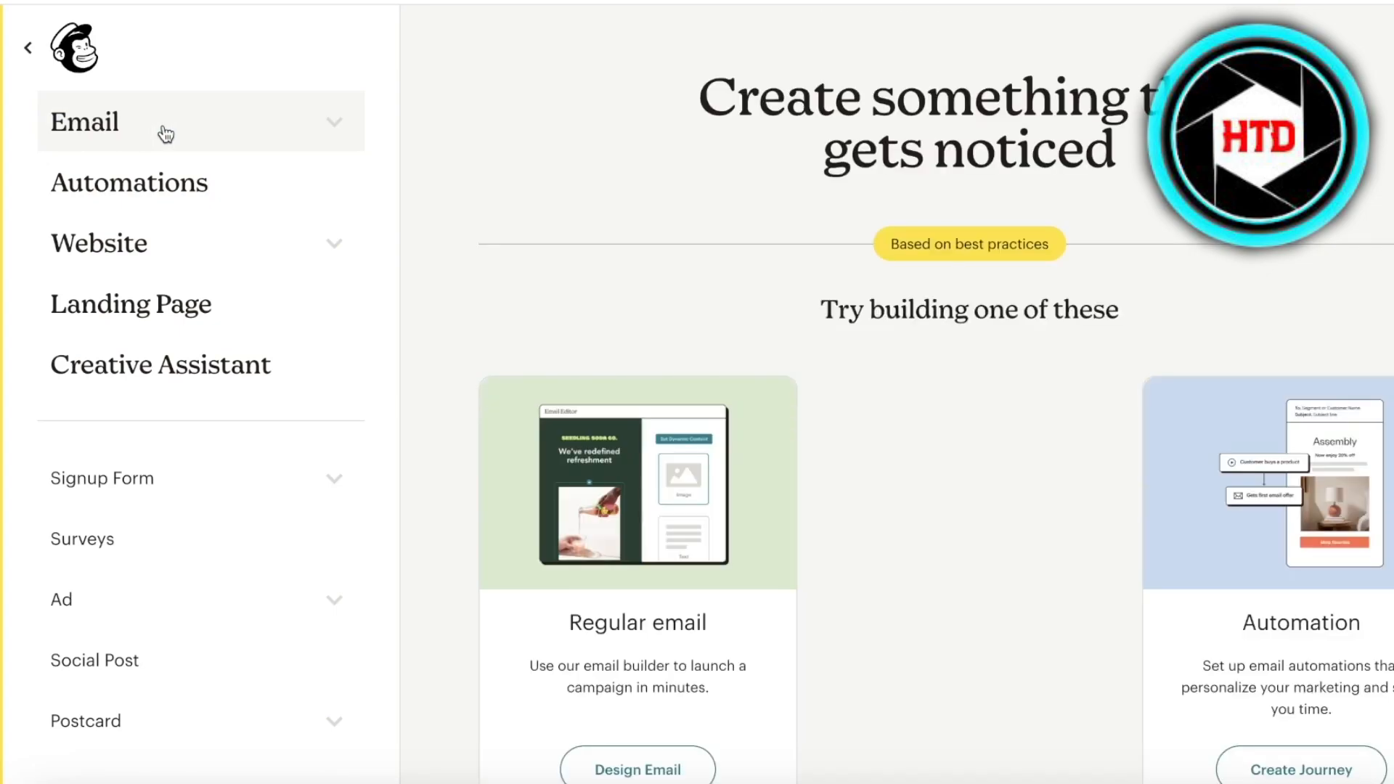
pyautogui.click(165, 132)
pyautogui.scroll(-7, 1134, 215)
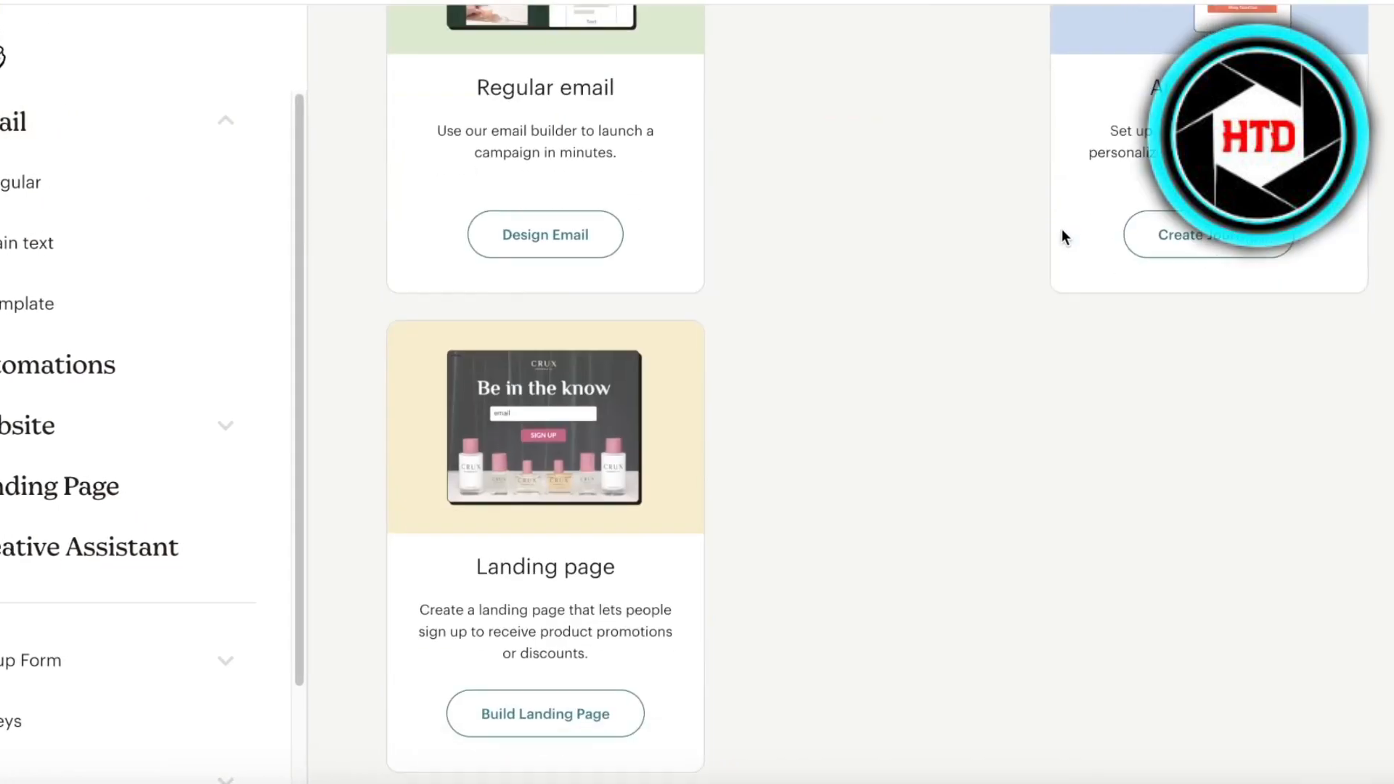
pyautogui.scroll(-1, 1061, 229)
pyautogui.scroll(4, 1005, 236)
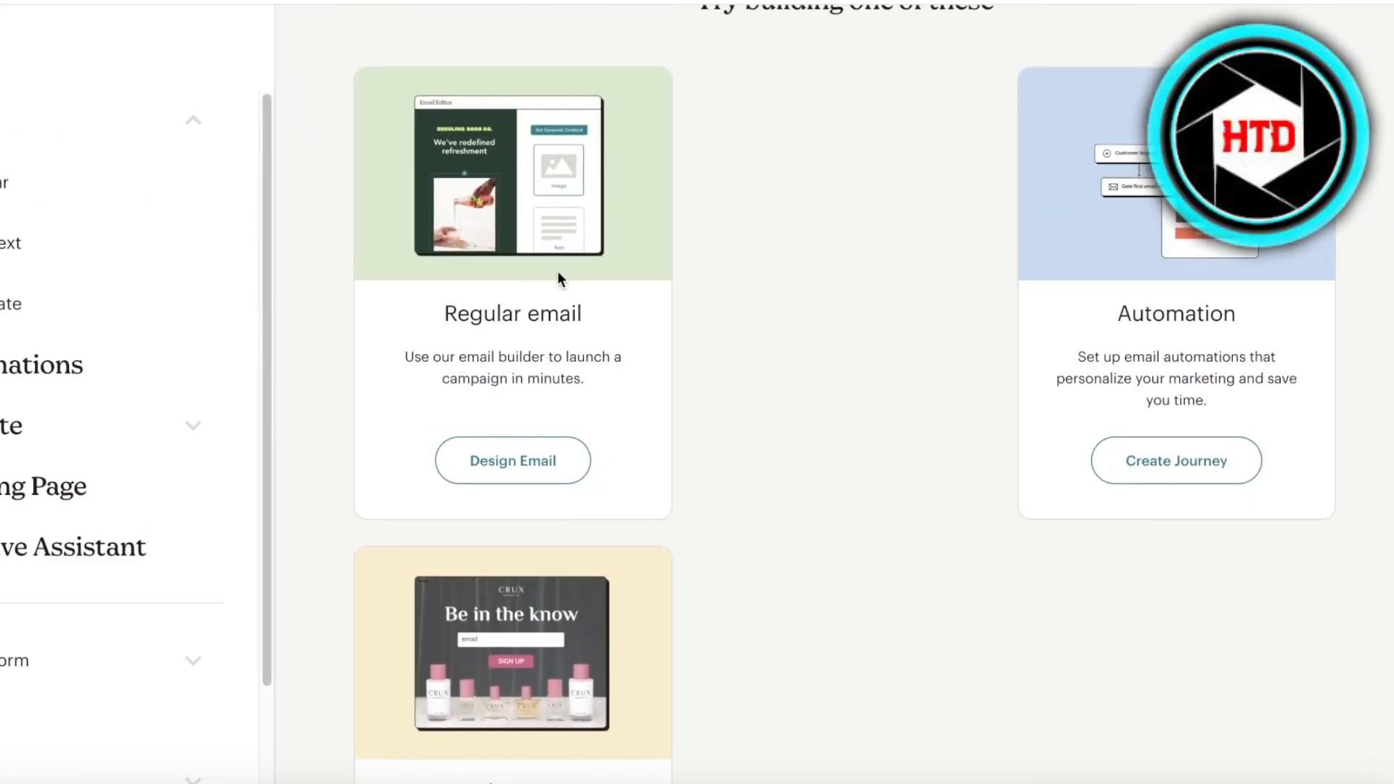
pyautogui.scroll(-4, 1212, 310)
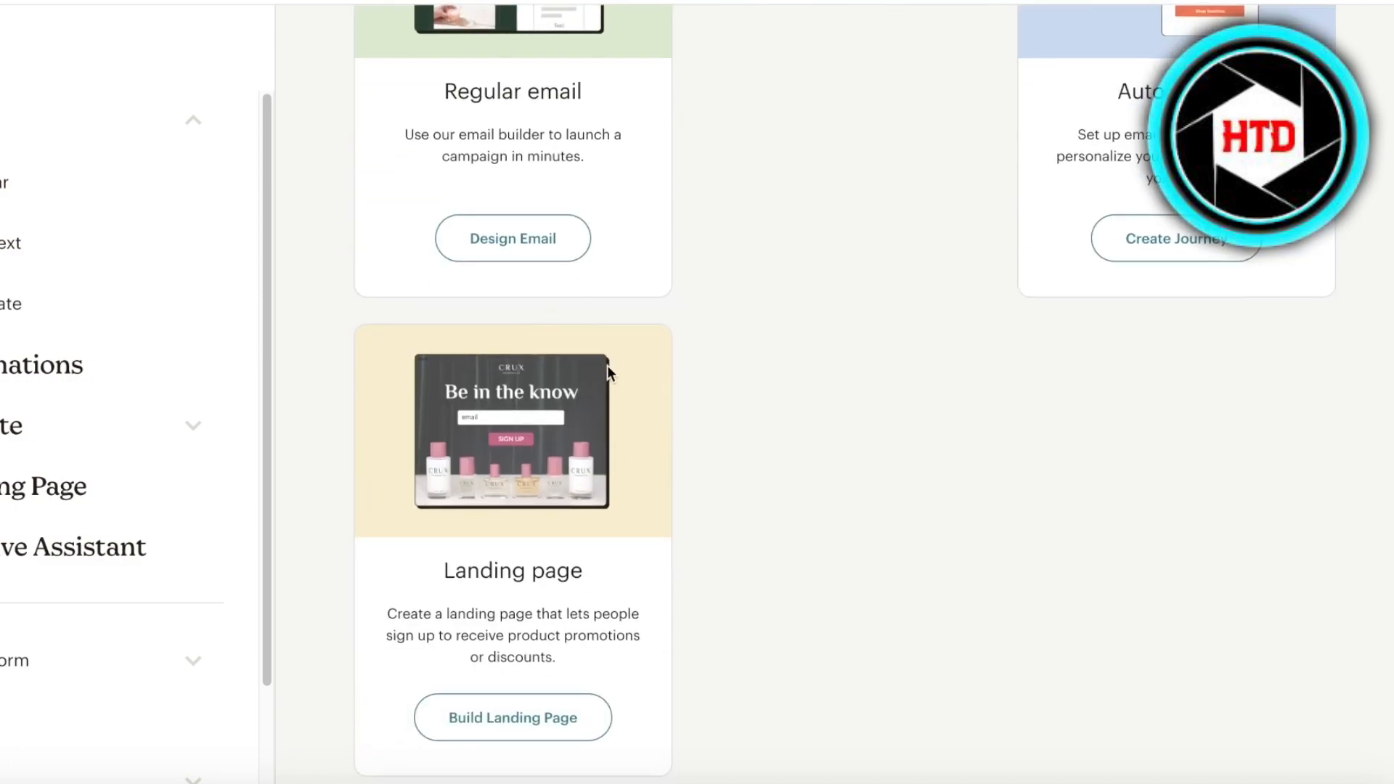
pyautogui.scroll(8, 607, 376)
pyautogui.scroll(-3, 819, 376)
pyautogui.click(1220, 550)
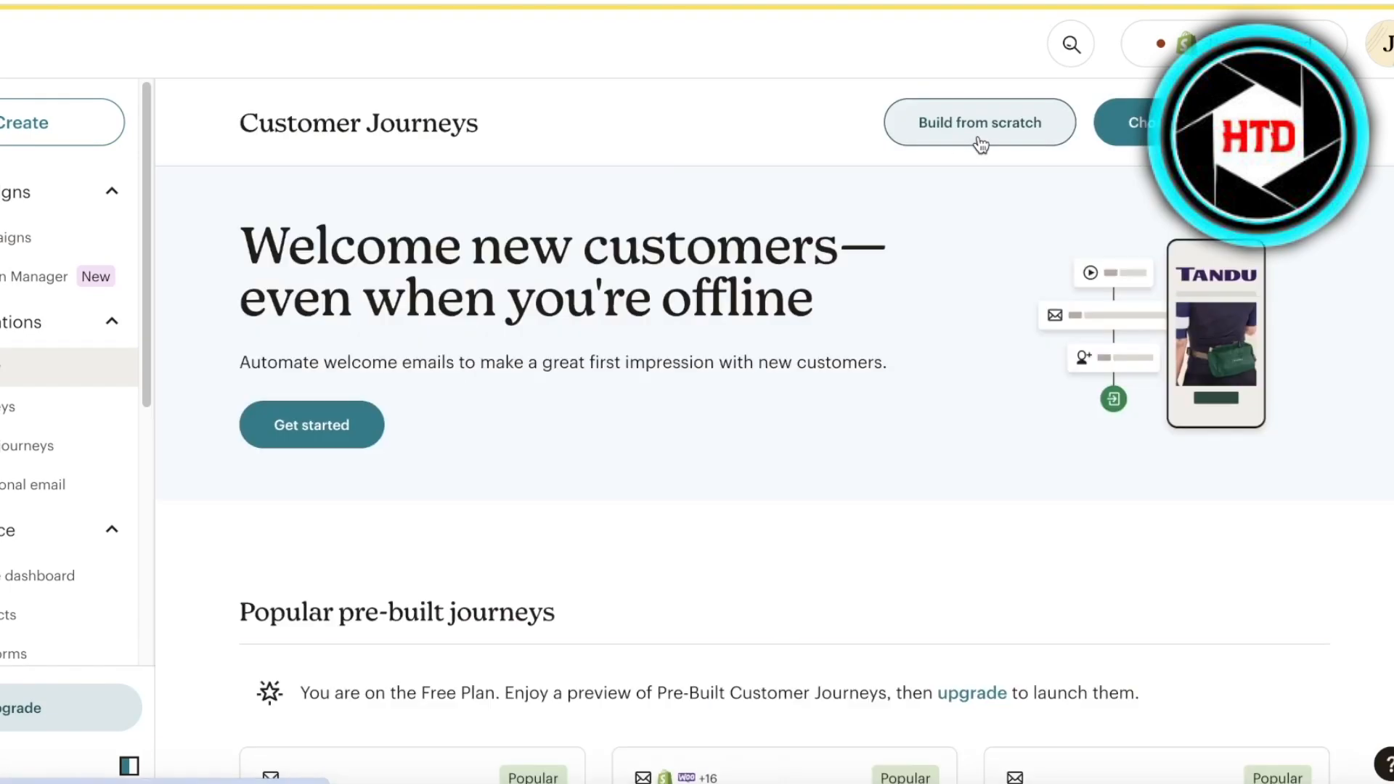
# Step: Look over the popular pre-built customer journeys and open the full collection of pre-built journeys
pyautogui.scroll(-6, 958, 203)
pyautogui.scroll(8, 948, 229)
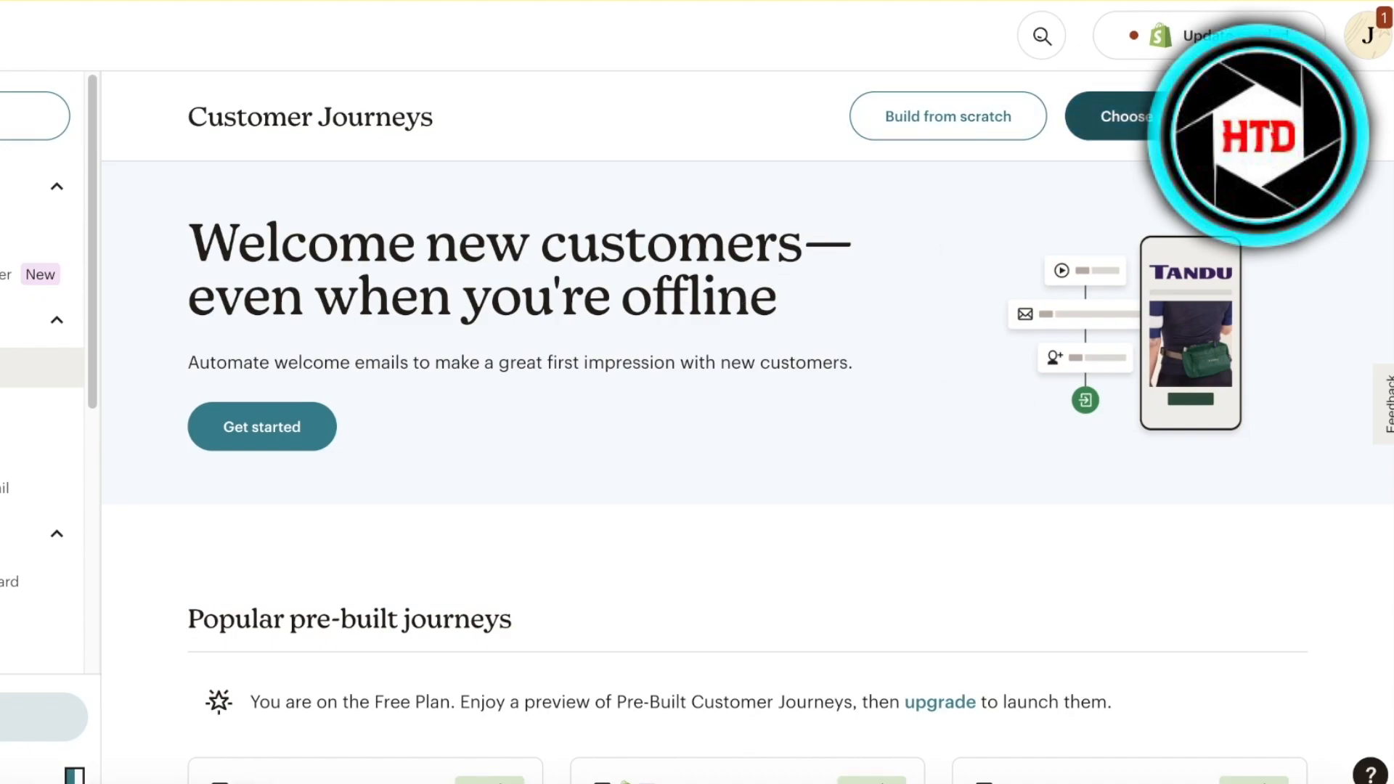
pyautogui.scroll(-5, 1104, 274)
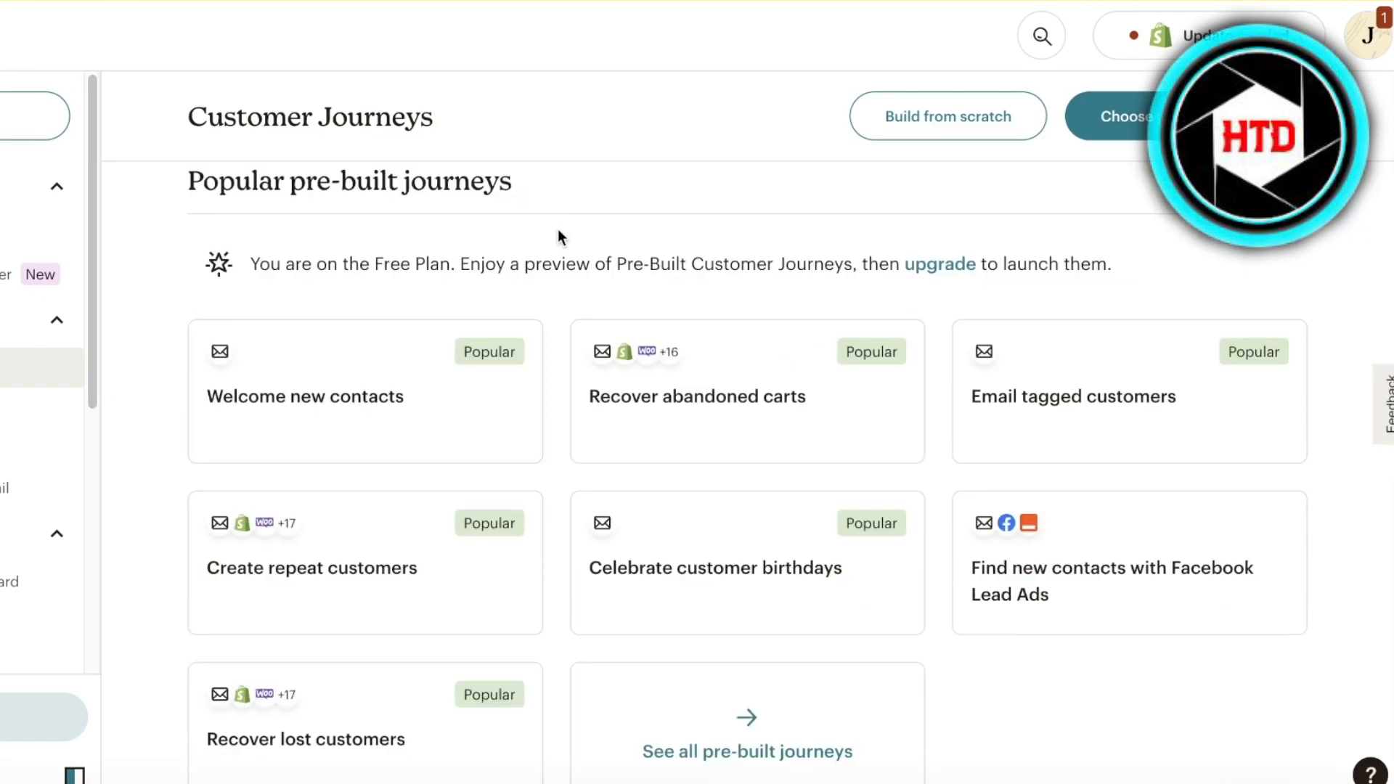
pyautogui.scroll(-1, 523, 232)
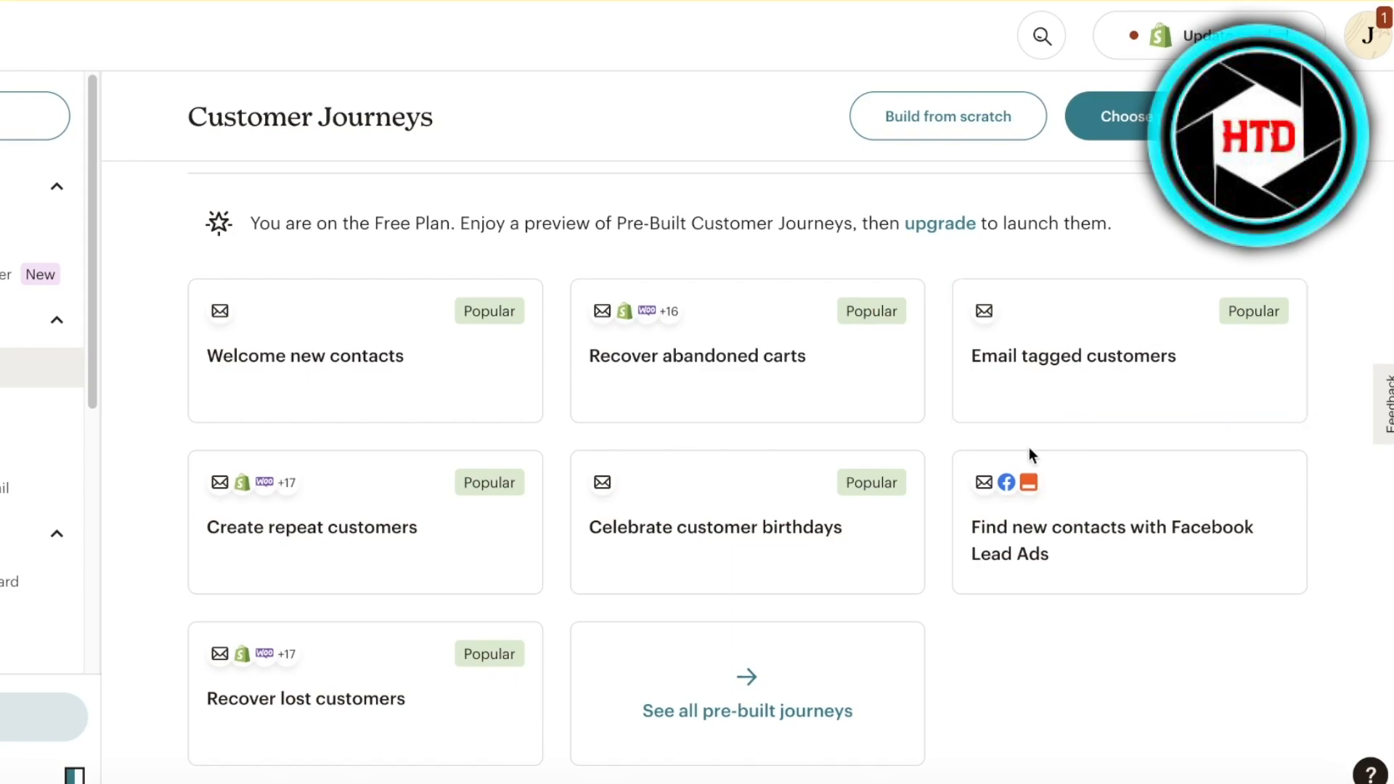
pyautogui.scroll(-6, 862, 559)
pyautogui.scroll(12, 1117, 383)
pyautogui.click(1185, 120)
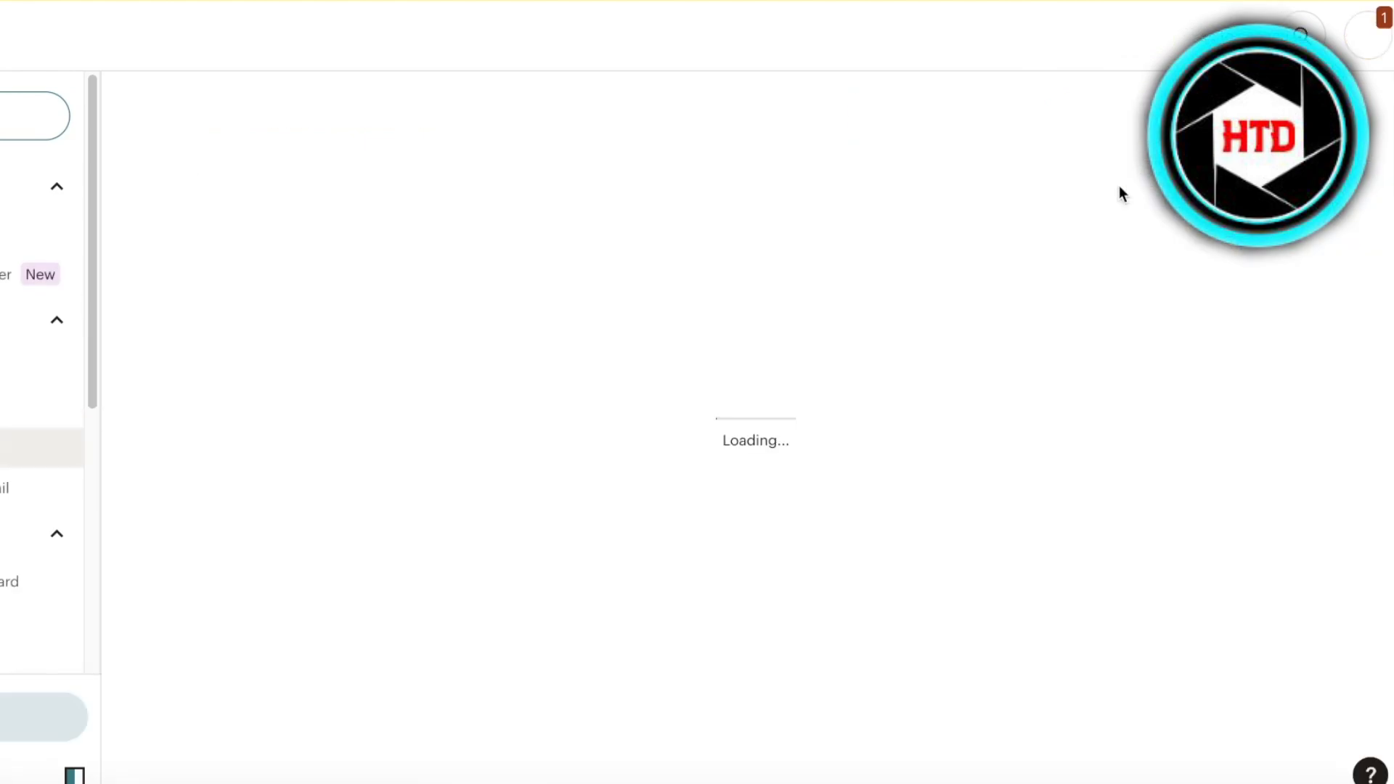
# Step: Examine the pre-built journey templates across the welcome, nurture, re-engage and support categories
pyautogui.scroll(-9, 1054, 261)
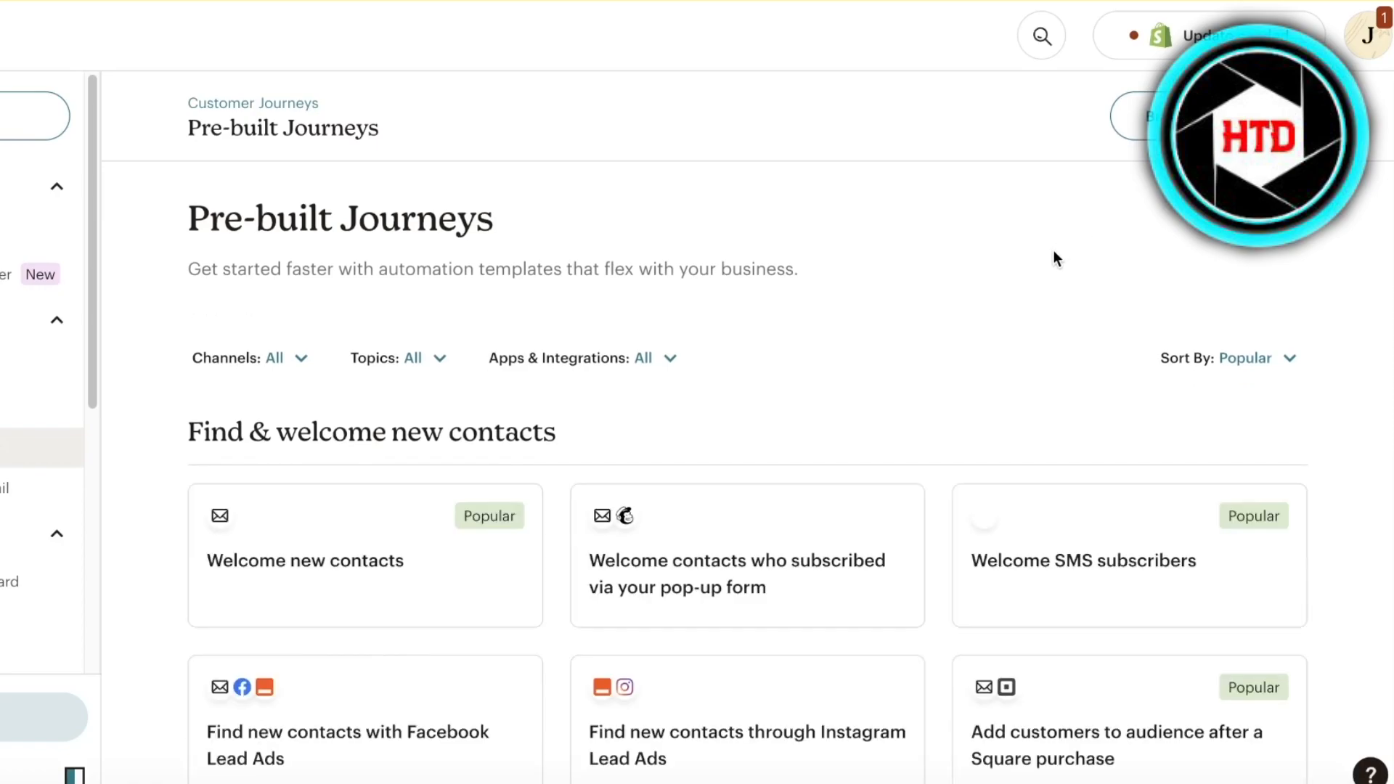
pyautogui.scroll(9, 469, 470)
pyautogui.scroll(-8, 469, 470)
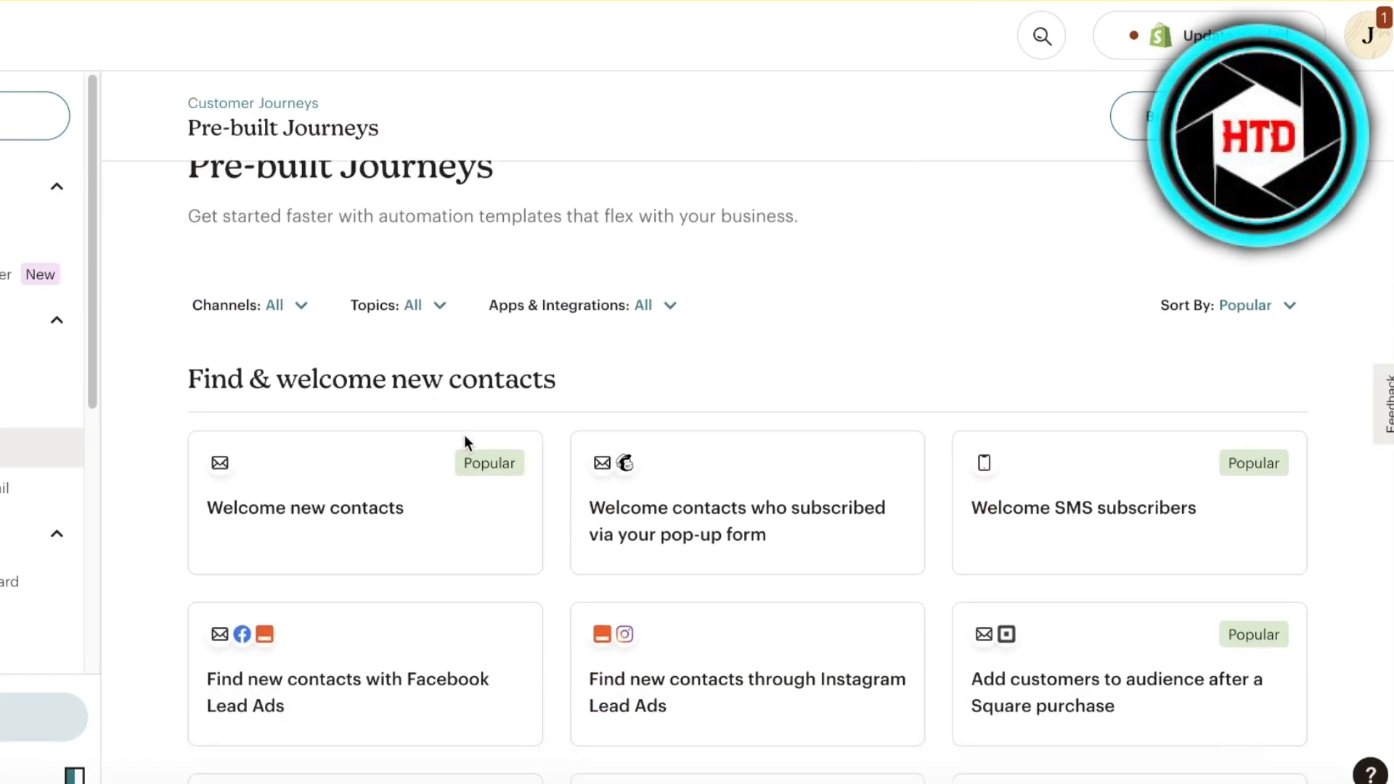
pyautogui.scroll(-5, 1144, 423)
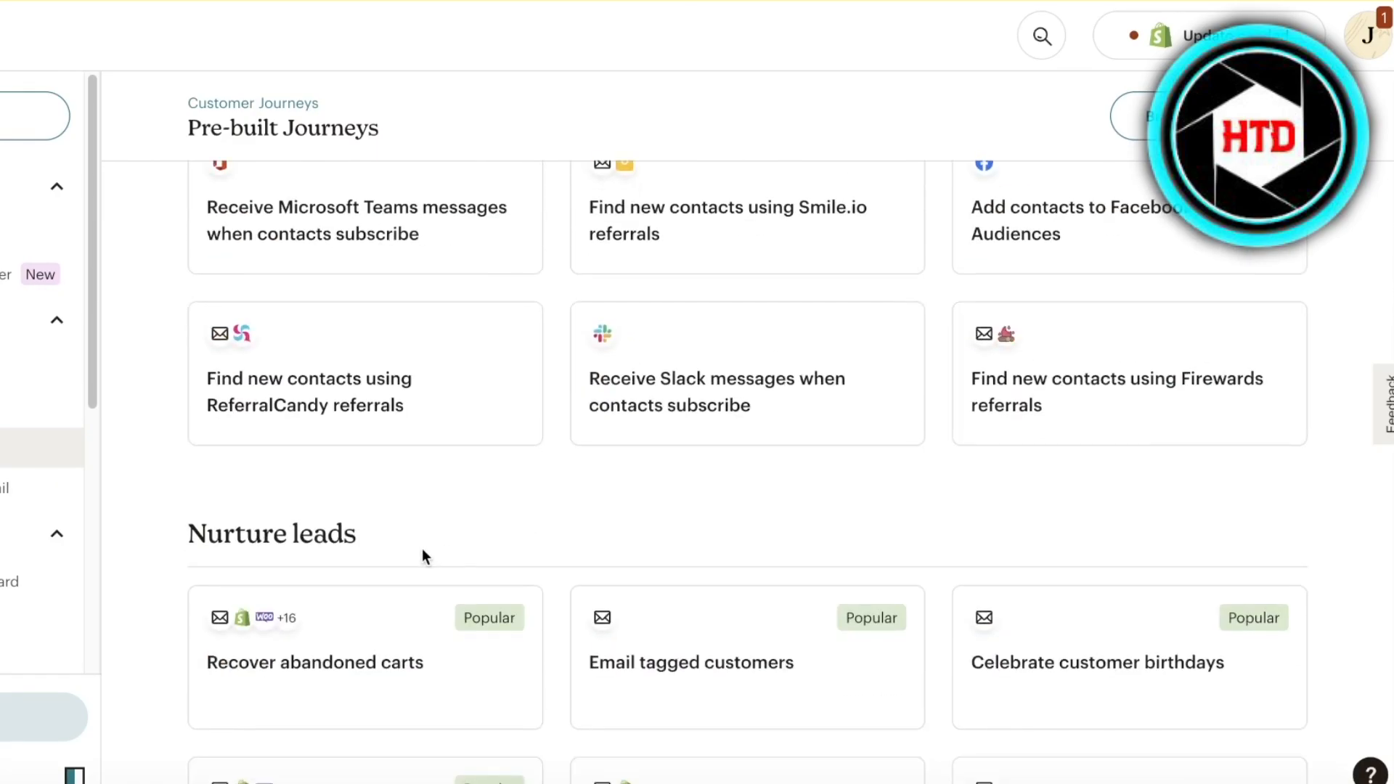
pyautogui.scroll(-4, 435, 508)
pyautogui.scroll(-15, 455, 412)
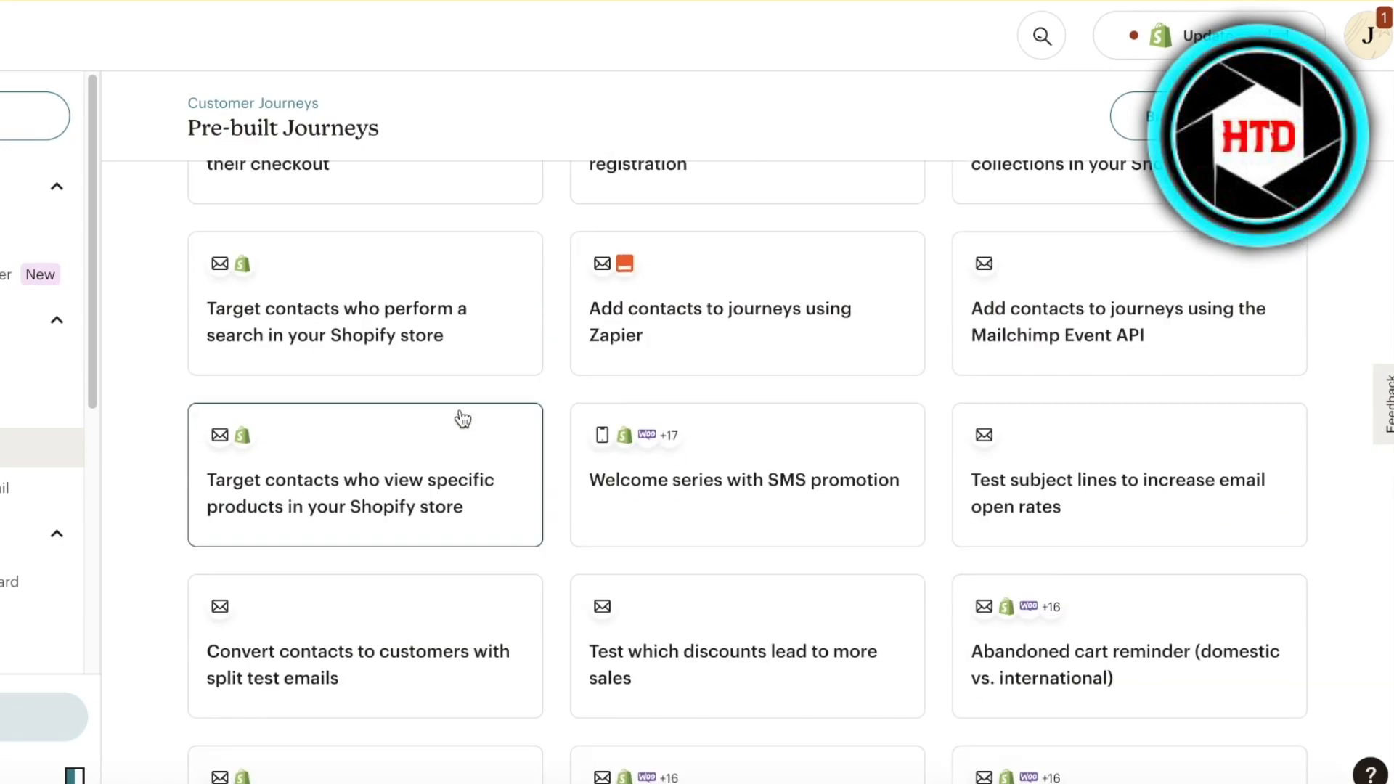
pyautogui.scroll(-15, 463, 419)
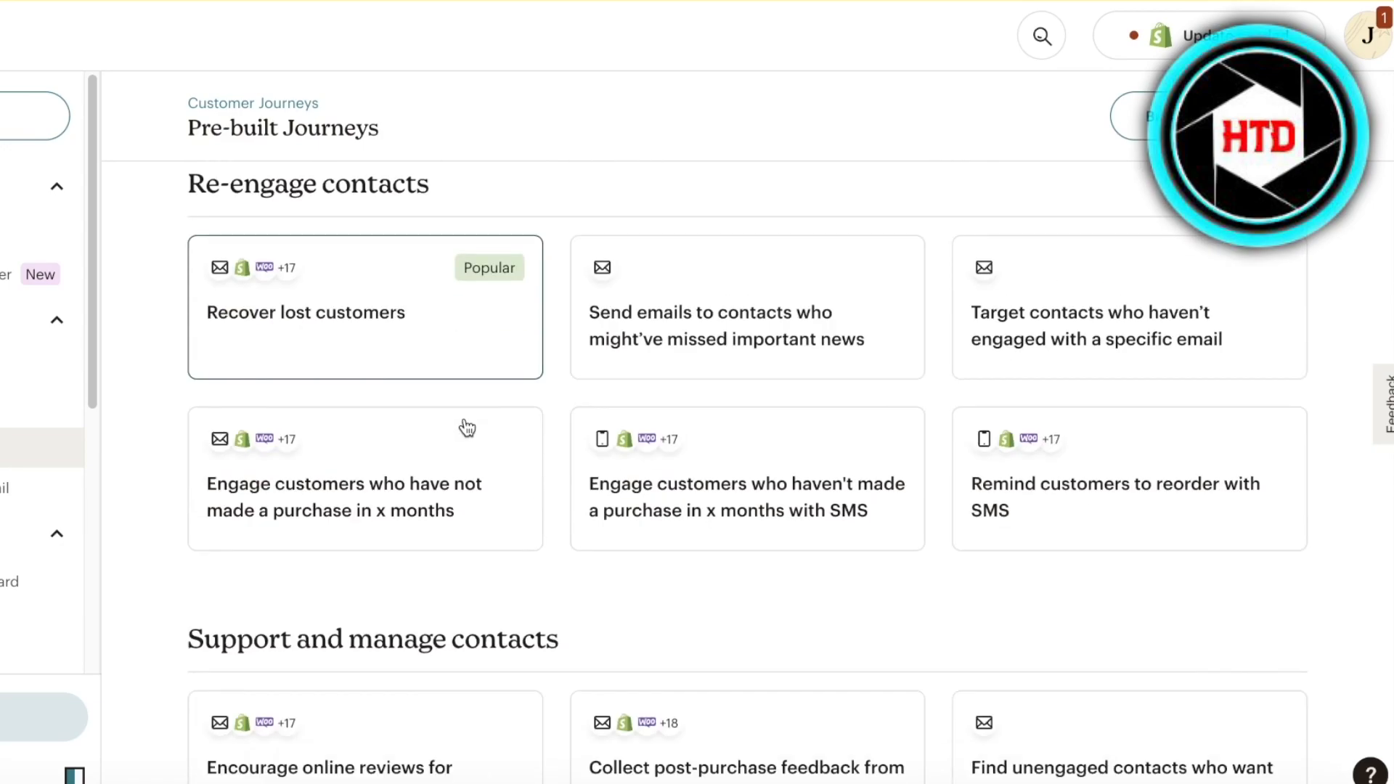
pyautogui.scroll(-12, 468, 426)
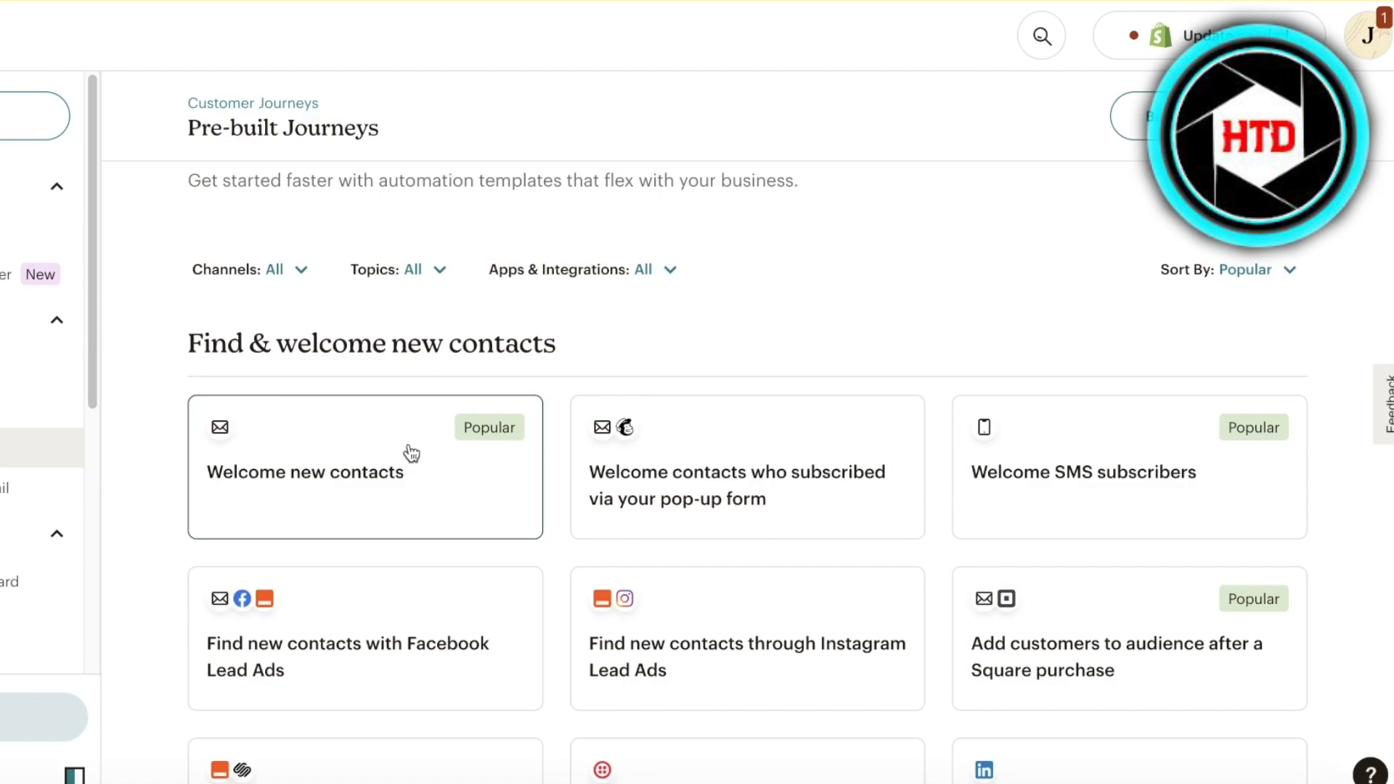
# Step: Open the Welcome new contacts journey and start building it with the existing audience
pyautogui.click(472, 445)
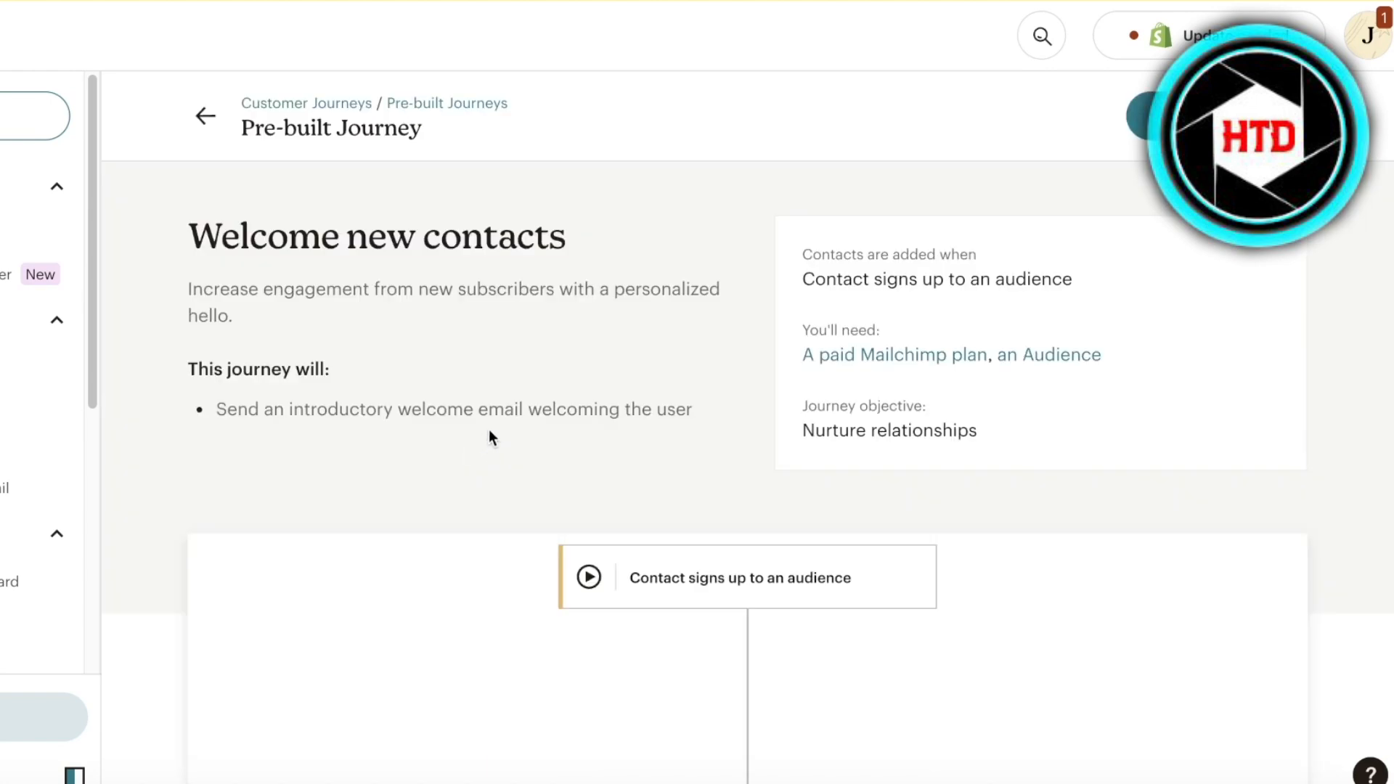
pyautogui.scroll(-4, 482, 439)
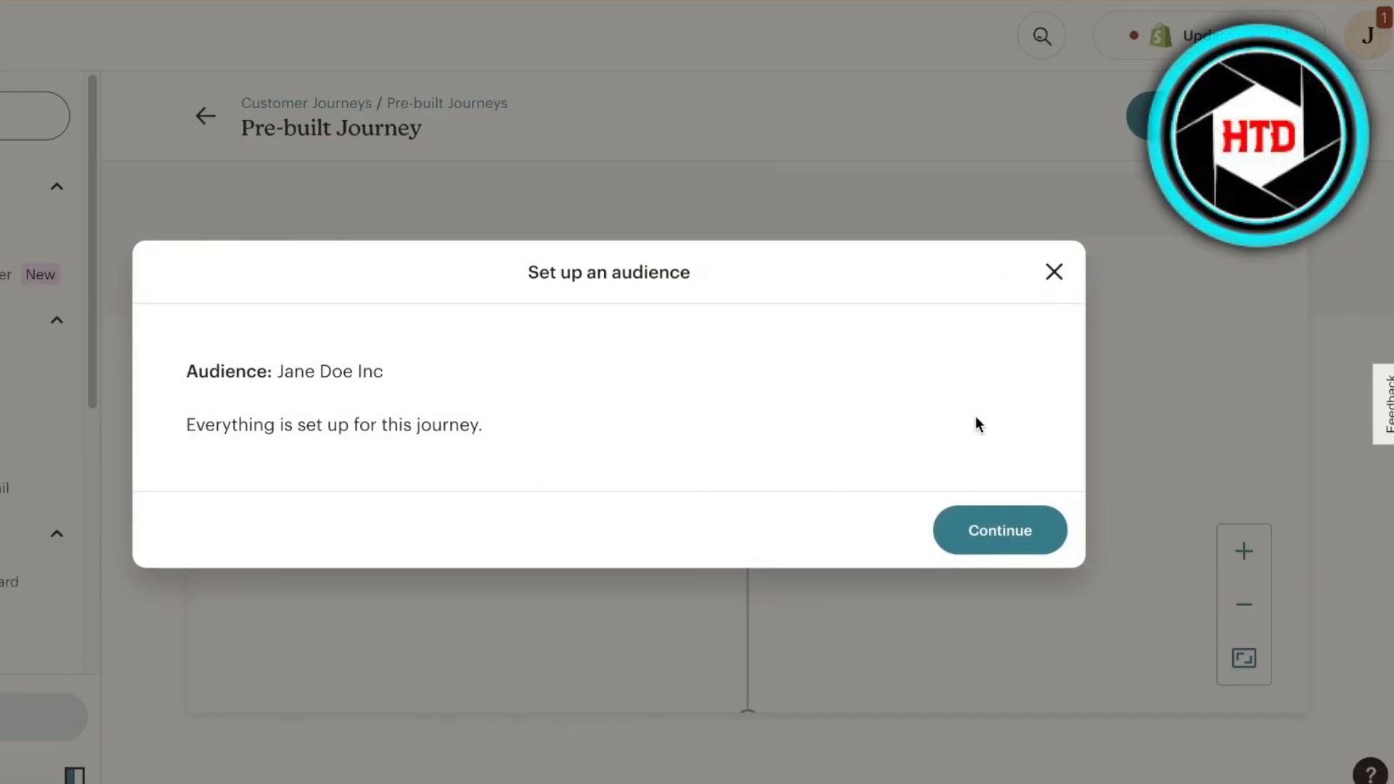
pyautogui.click(1029, 529)
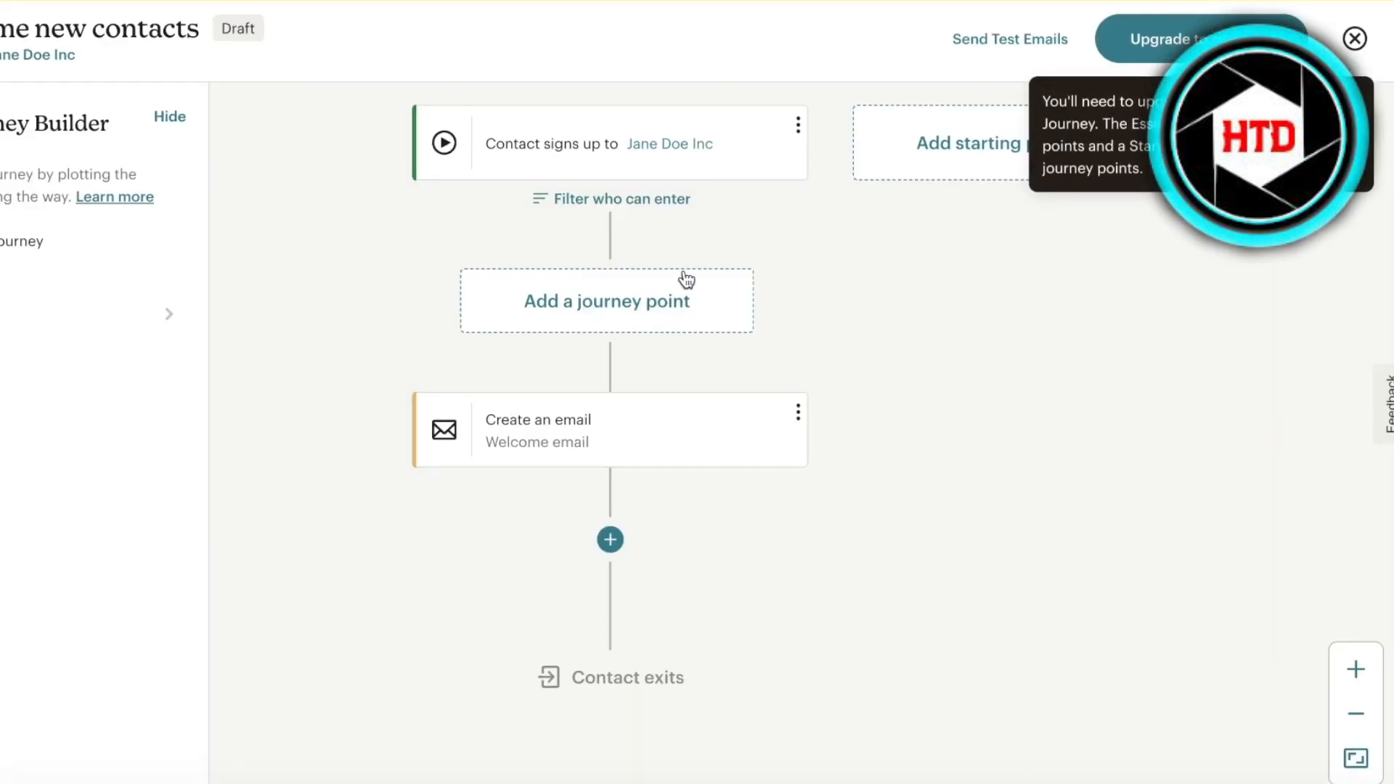
# Step: Review the settings of the journey's sign-up starting point and the popular options for a second starting point
pyautogui.click(664, 143)
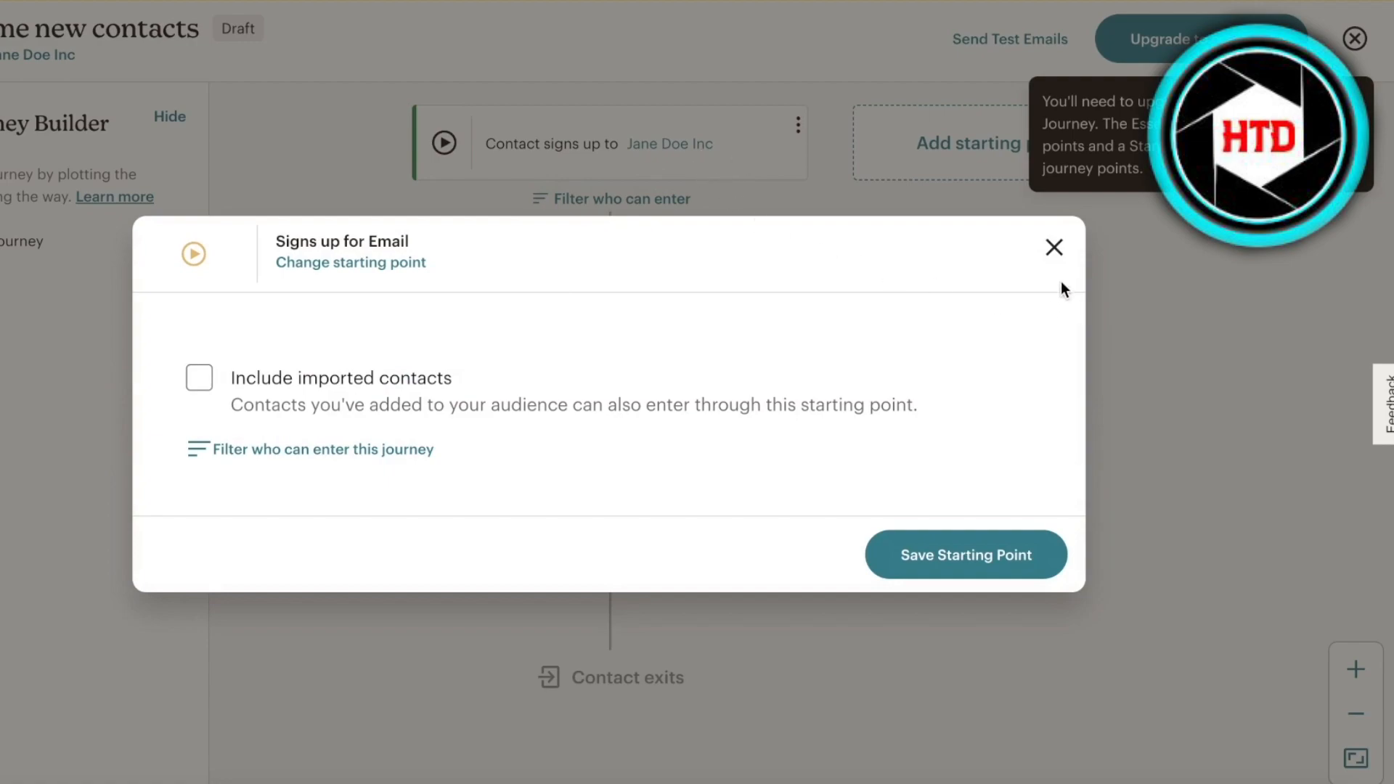
pyautogui.click(1062, 246)
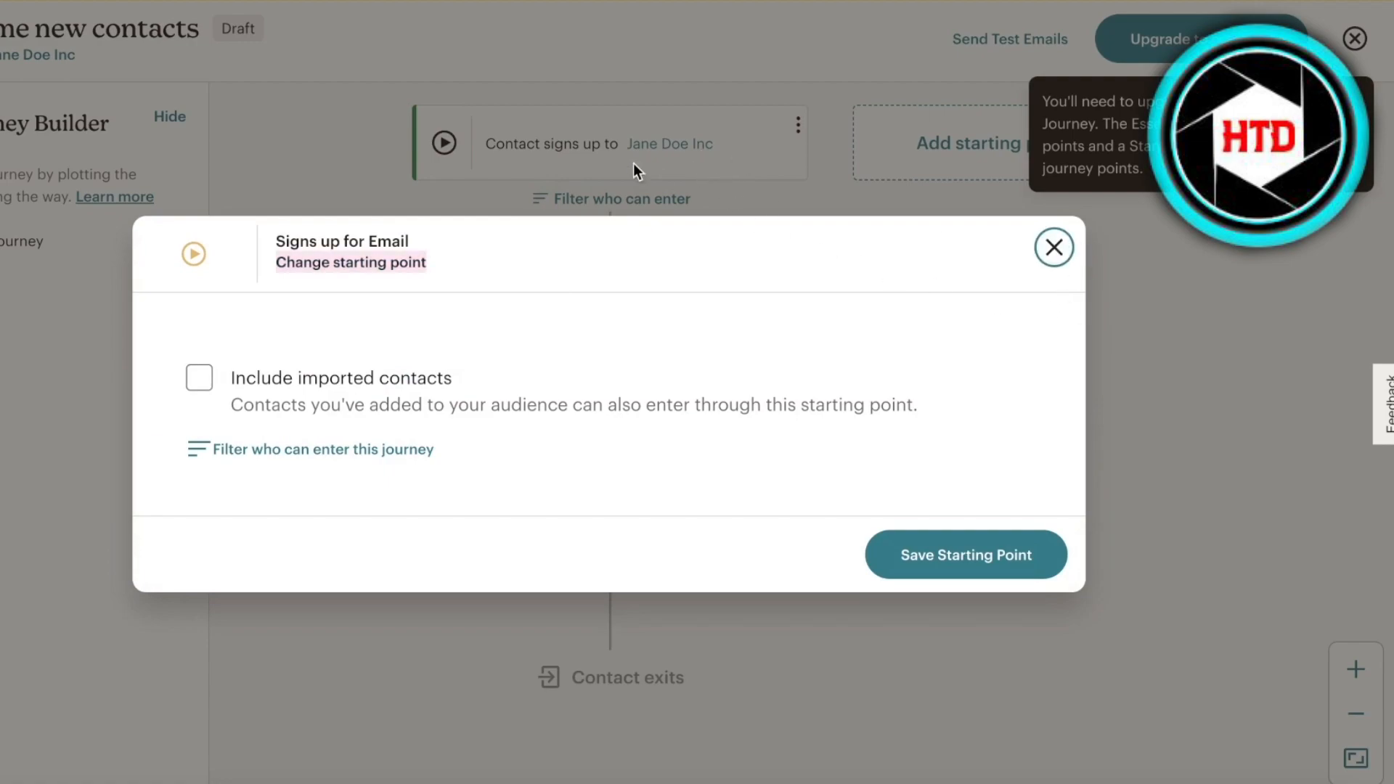
pyautogui.click(1062, 248)
pyautogui.scroll(3, 802, 134)
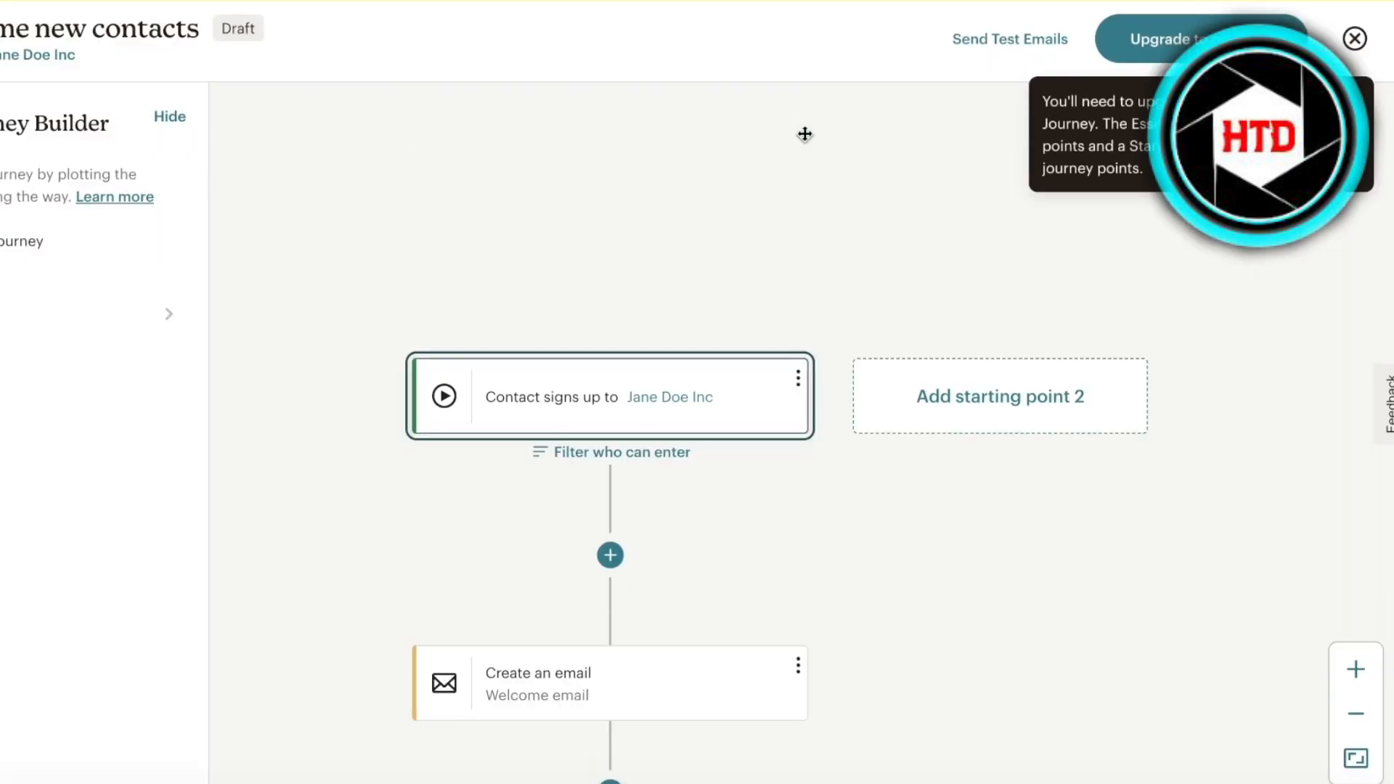
pyautogui.click(1064, 401)
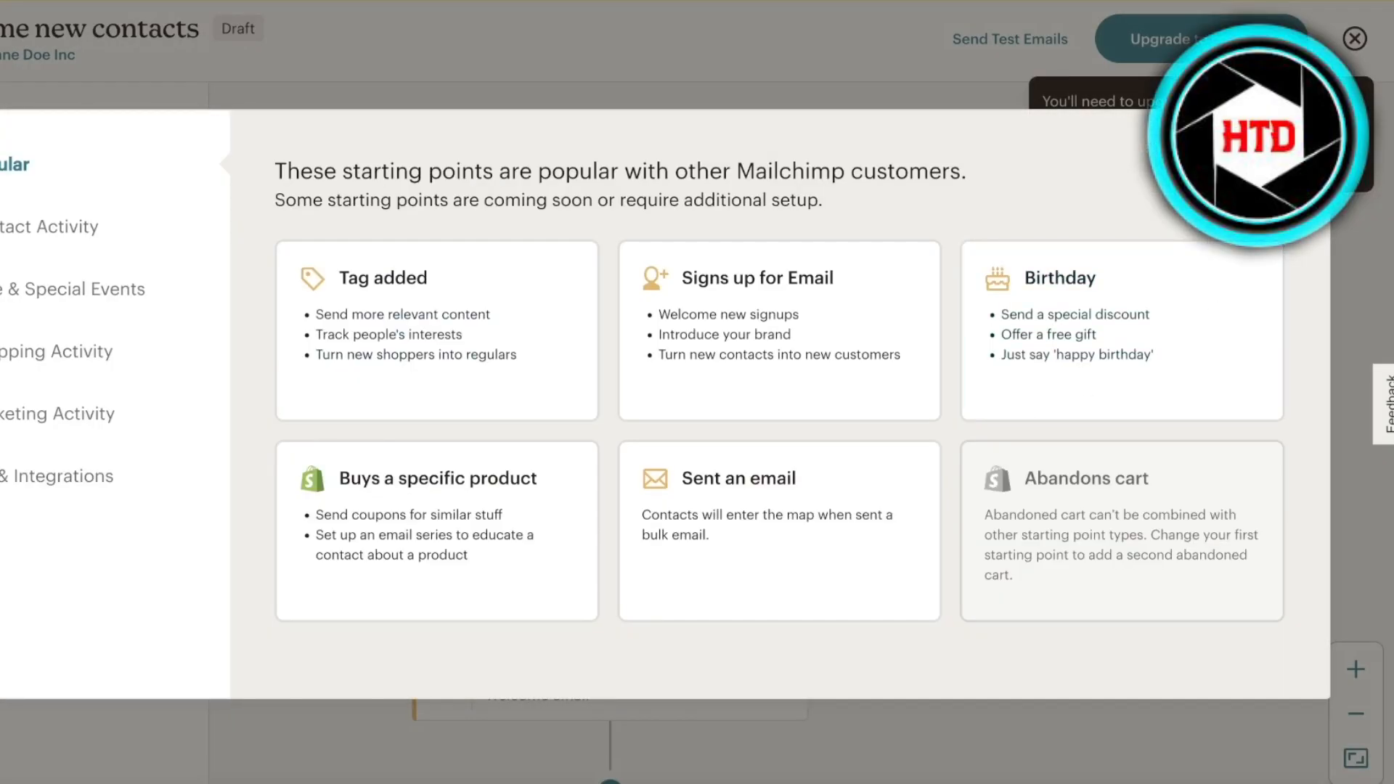
pyautogui.press('Escape')
# Step: Reopen the sign-up starting point for editing and close its settings without making changes
pyautogui.click(798, 378)
pyautogui.click(939, 329)
pyautogui.click(798, 379)
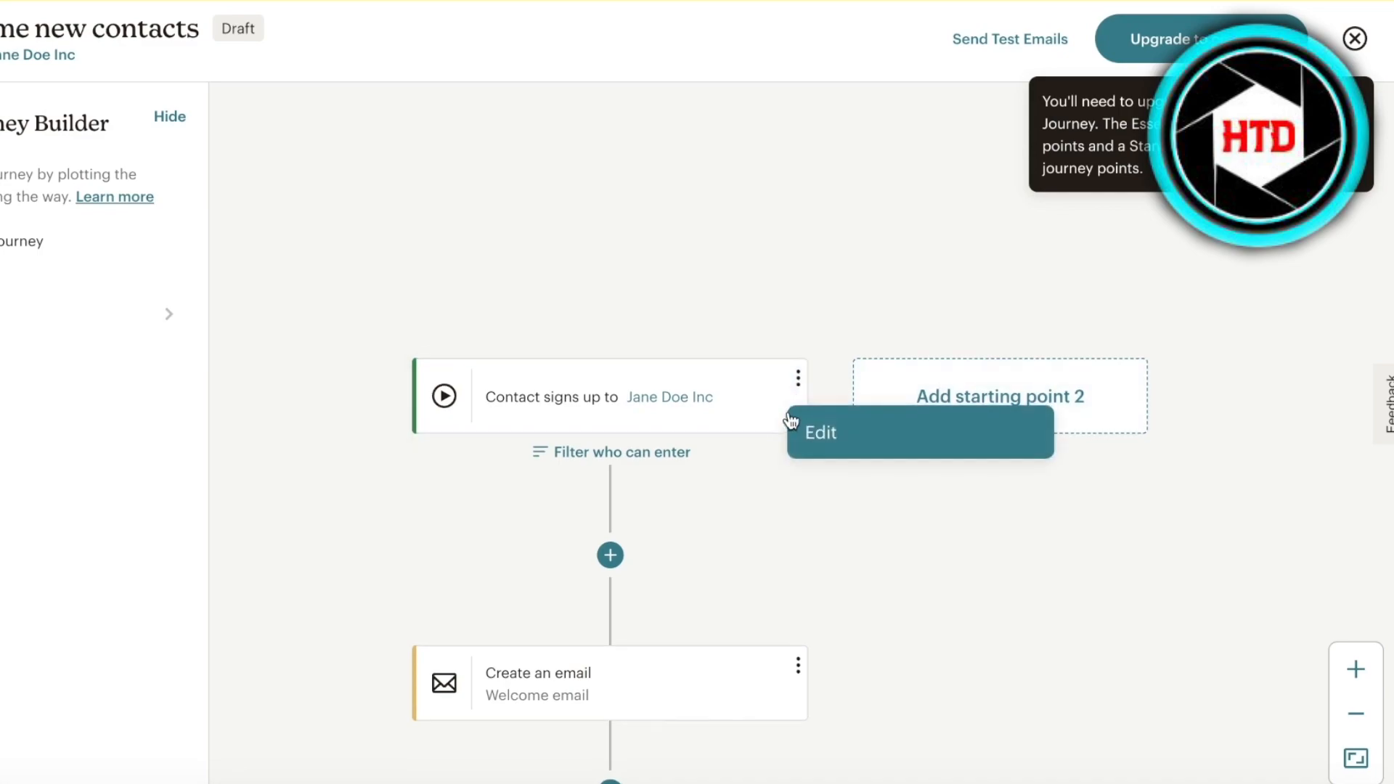
pyautogui.click(797, 419)
pyautogui.click(1054, 248)
# Step: Add a second starting point from the contact activity options for email sign-ups, include imported contacts, and save it
pyautogui.click(996, 415)
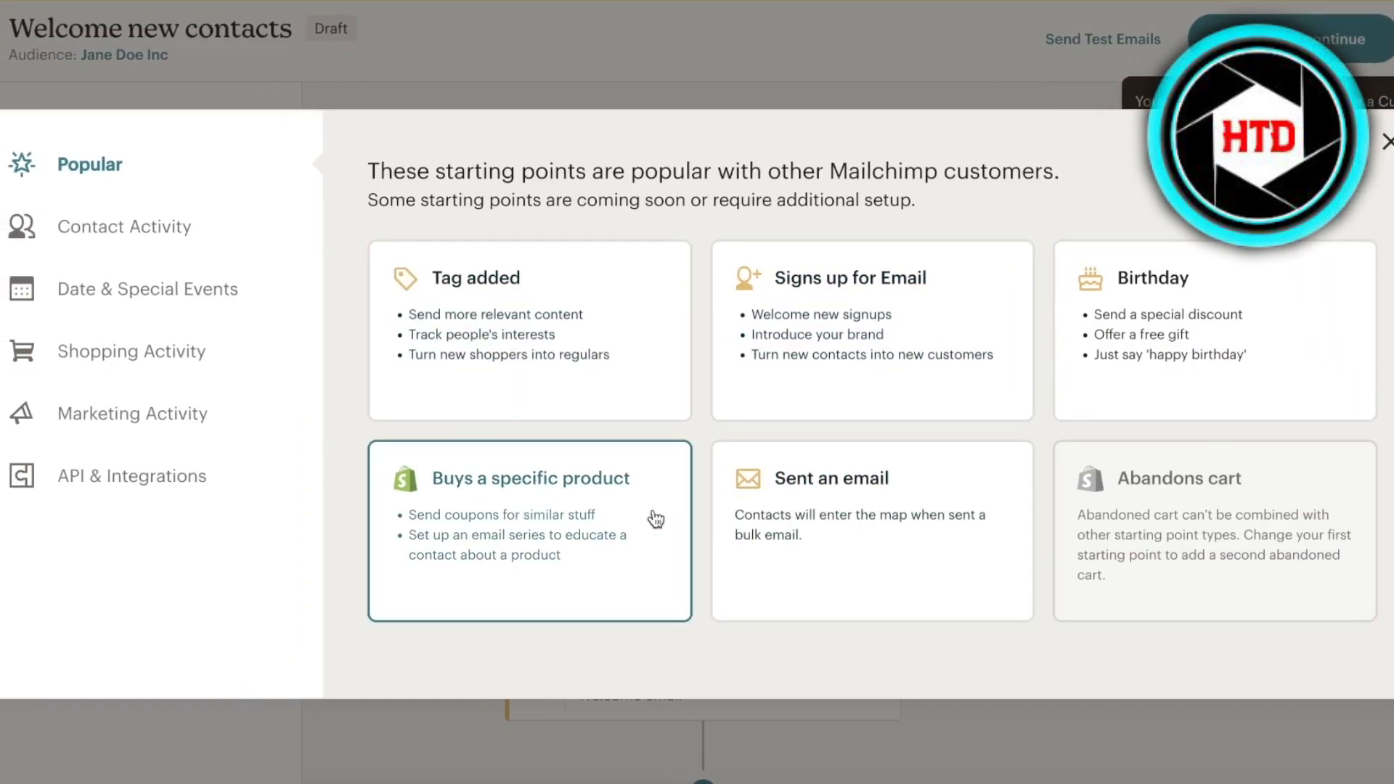
pyautogui.click(95, 220)
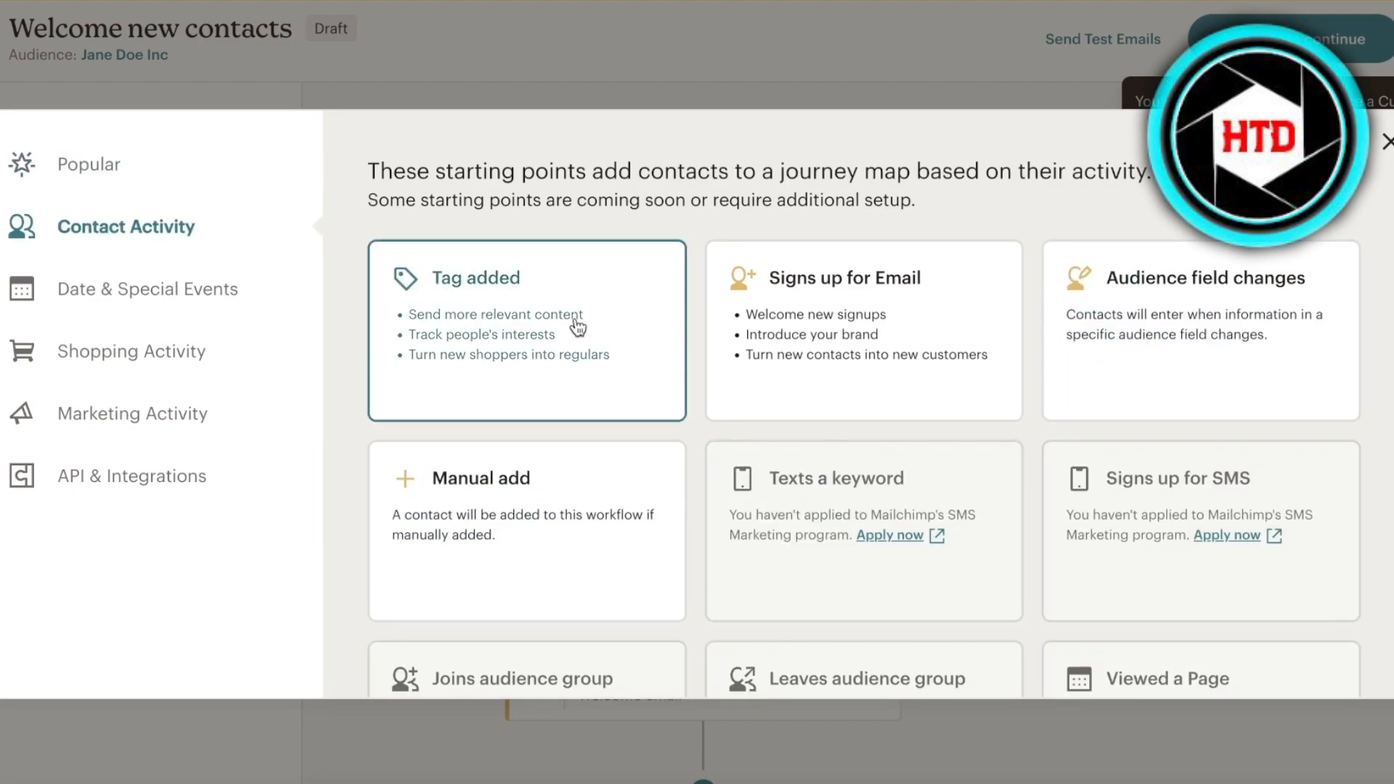
pyautogui.click(961, 357)
pyautogui.click(290, 378)
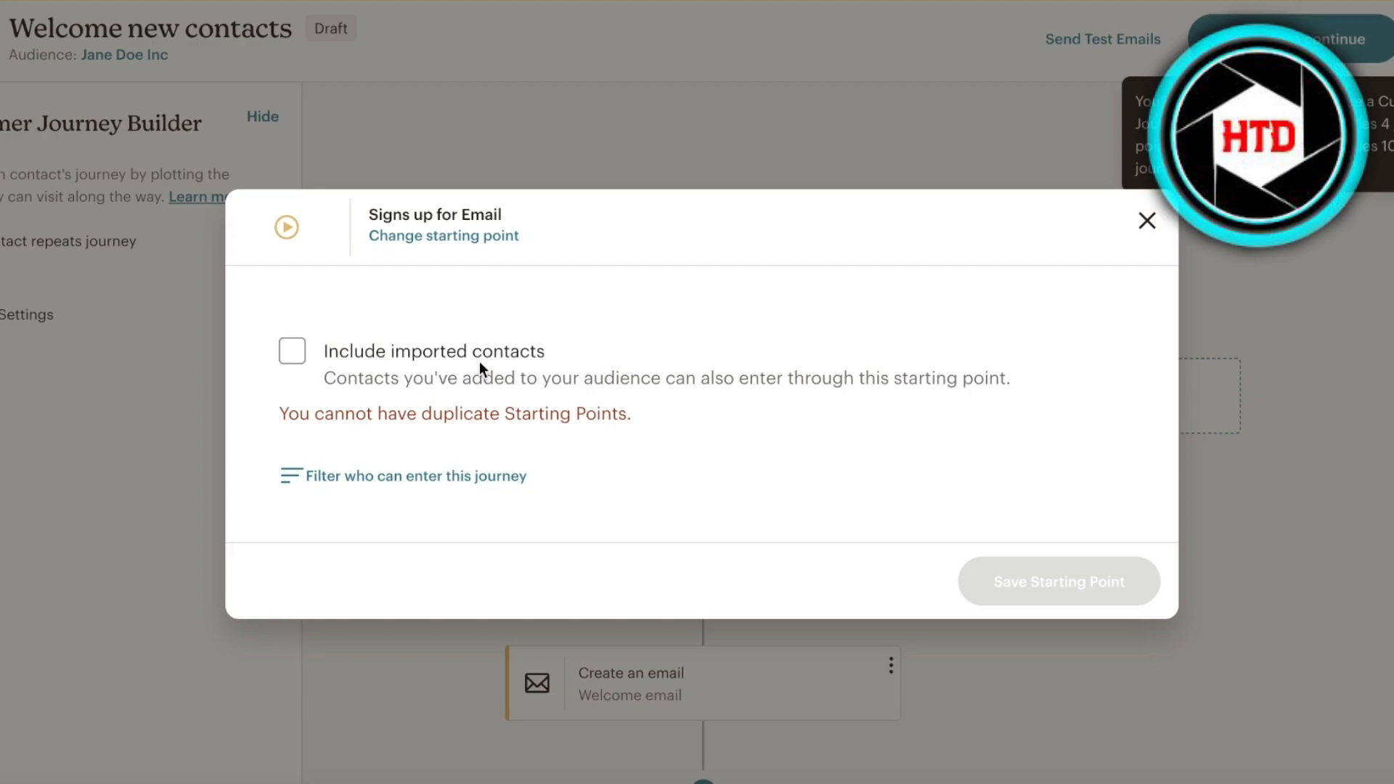
pyautogui.click(277, 353)
pyautogui.click(1039, 539)
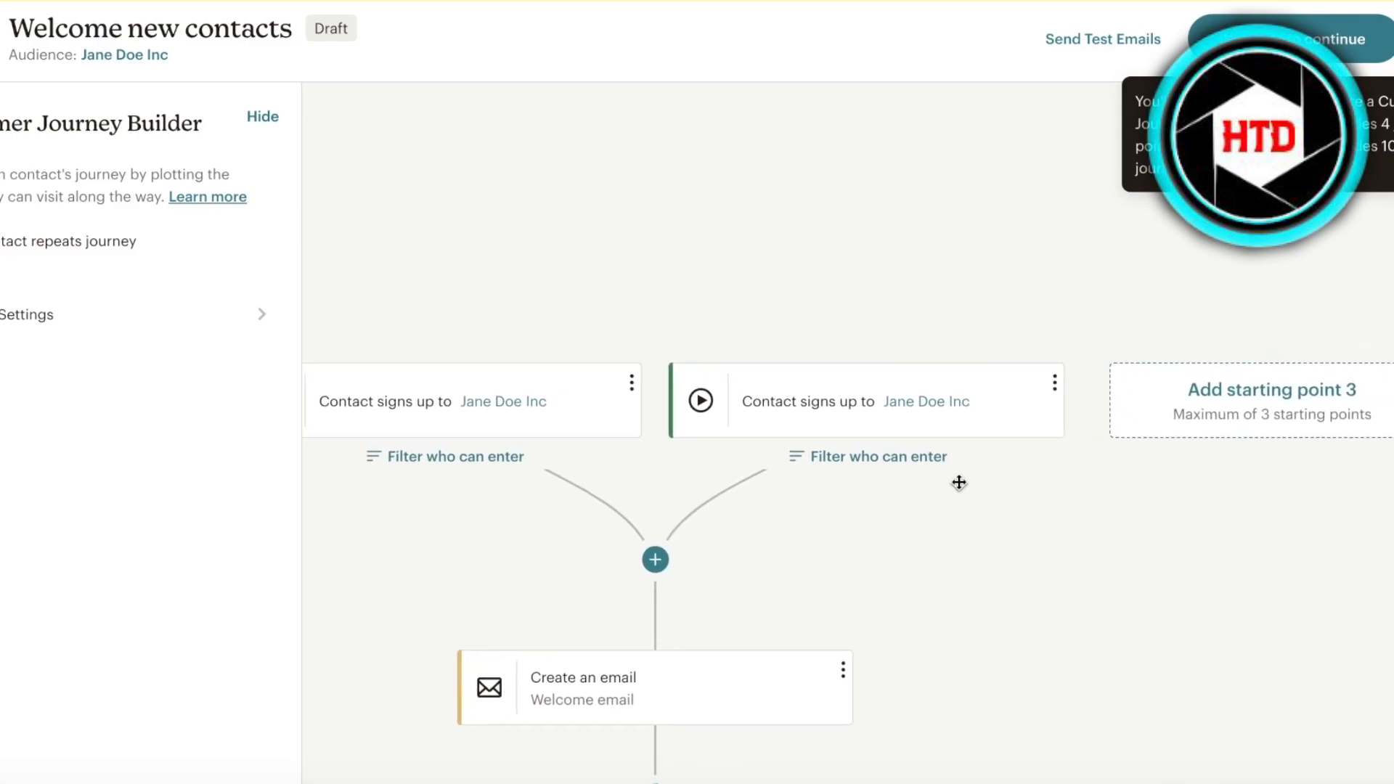
# Step: Delete the second sign-up starting point from the journey
pyautogui.click(1052, 382)
pyautogui.click(1087, 490)
pyautogui.click(948, 552)
# Step: Begin a new second starting point for audience field changes and select Phone Number as the audience field
pyautogui.click(910, 414)
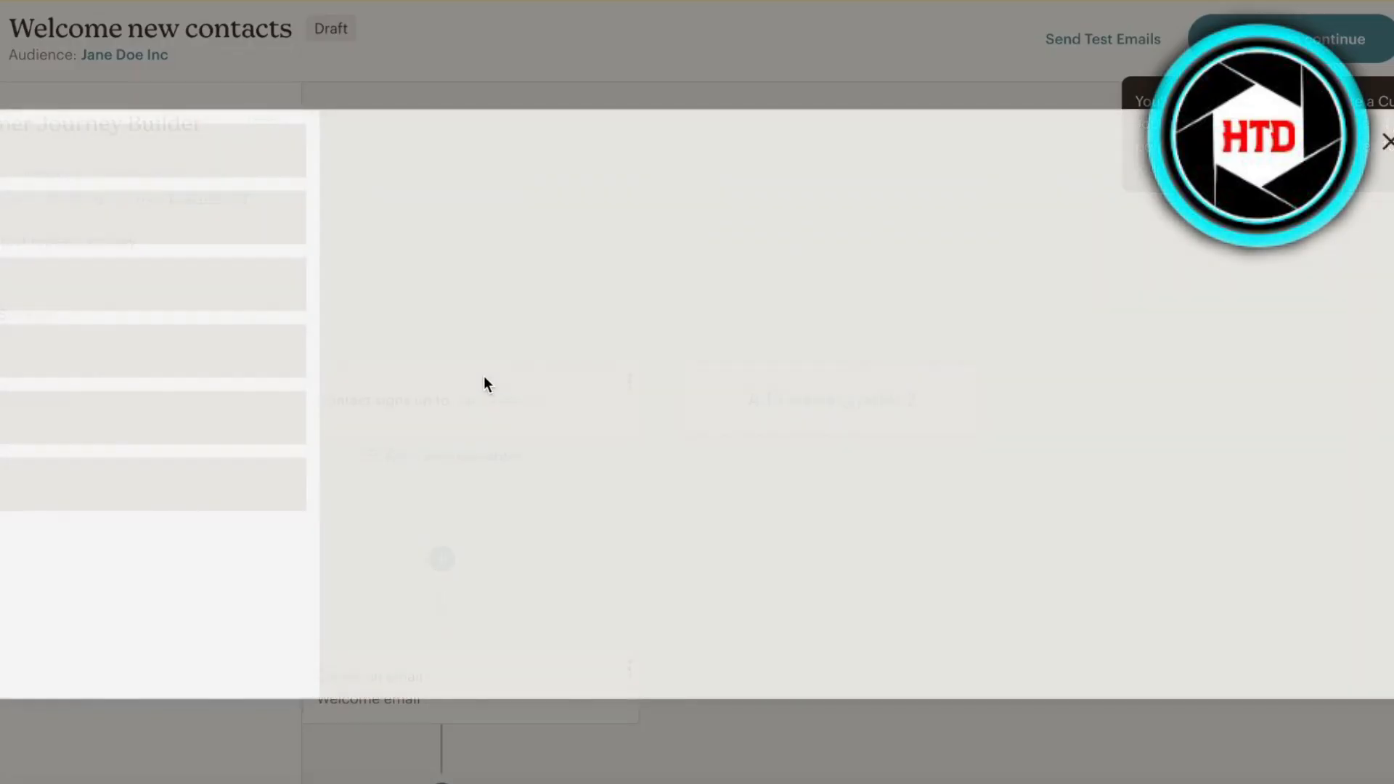
pyautogui.click(144, 363)
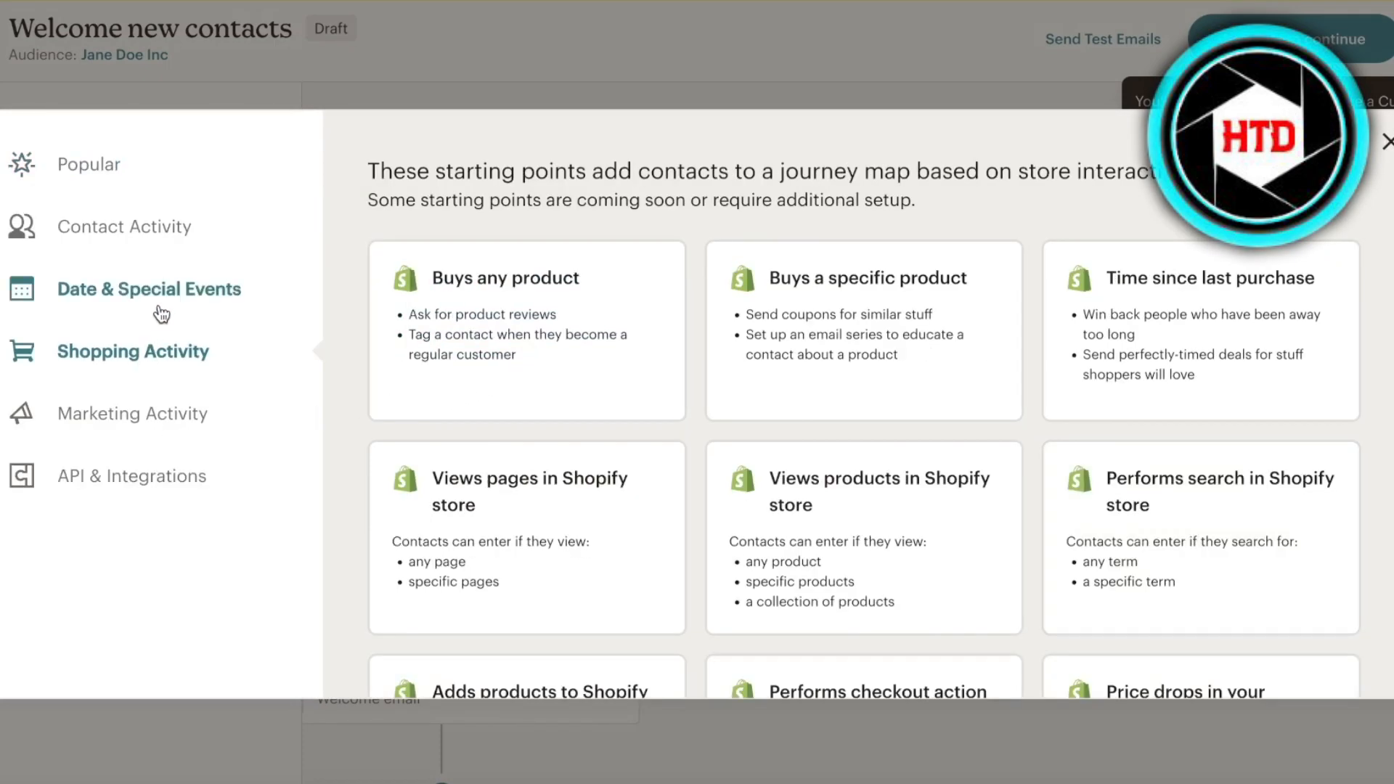
pyautogui.click(171, 236)
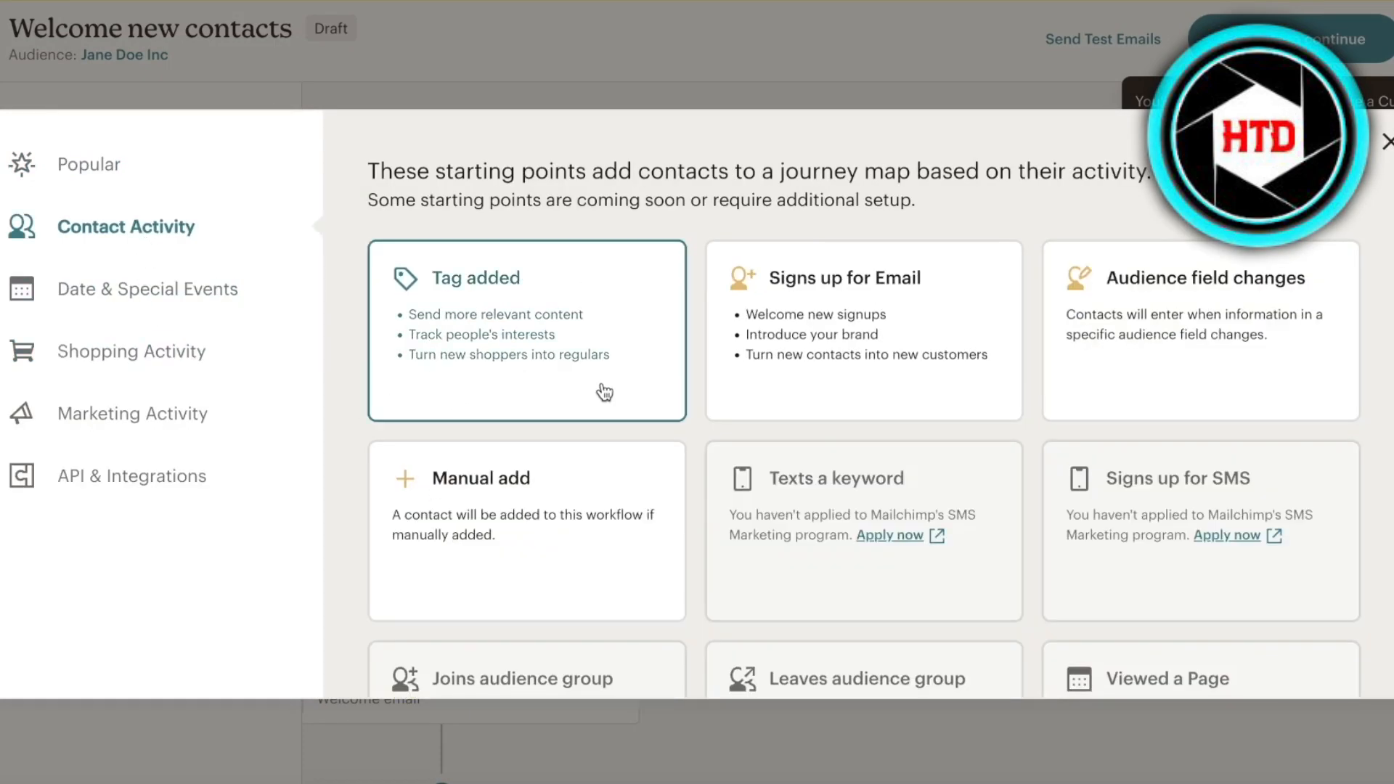
pyautogui.click(1169, 364)
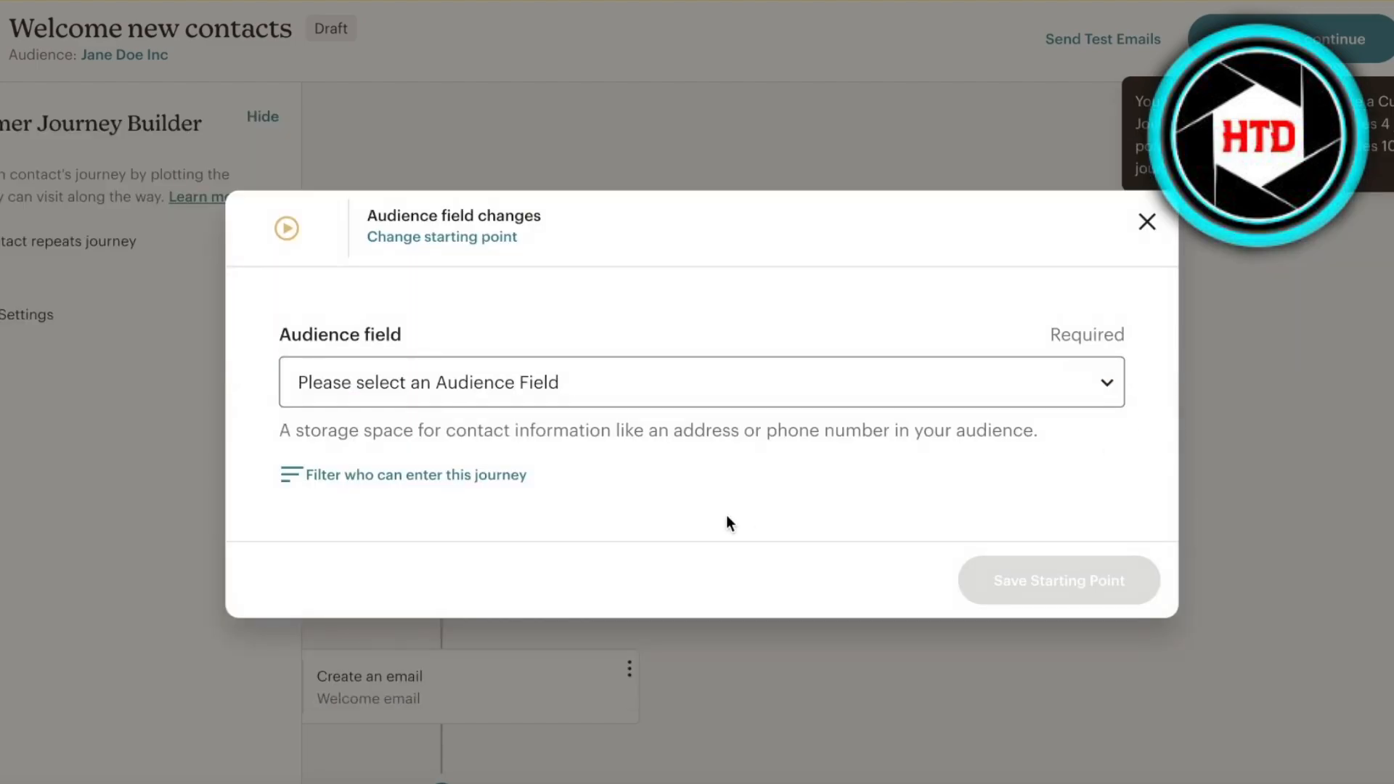
pyautogui.click(559, 401)
pyautogui.click(586, 335)
pyautogui.click(563, 383)
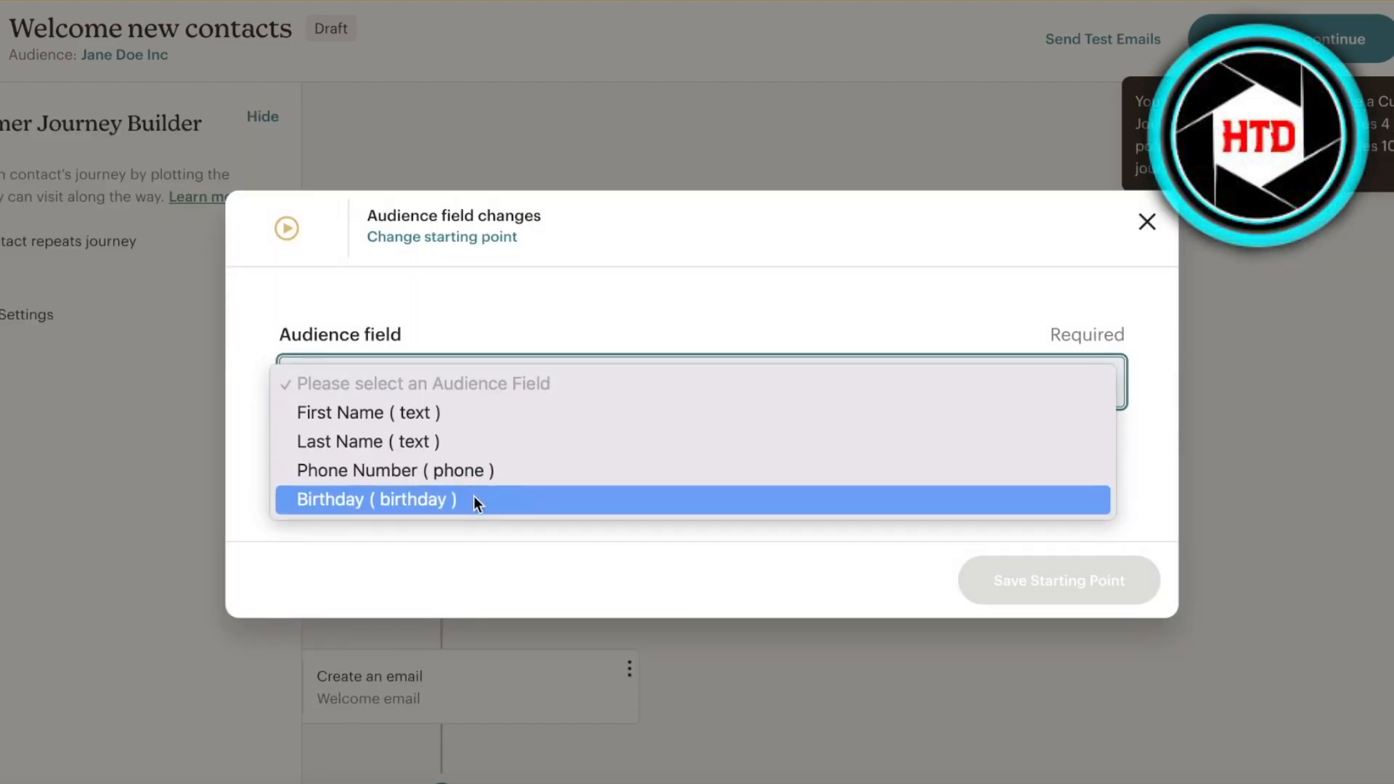
pyautogui.click(467, 471)
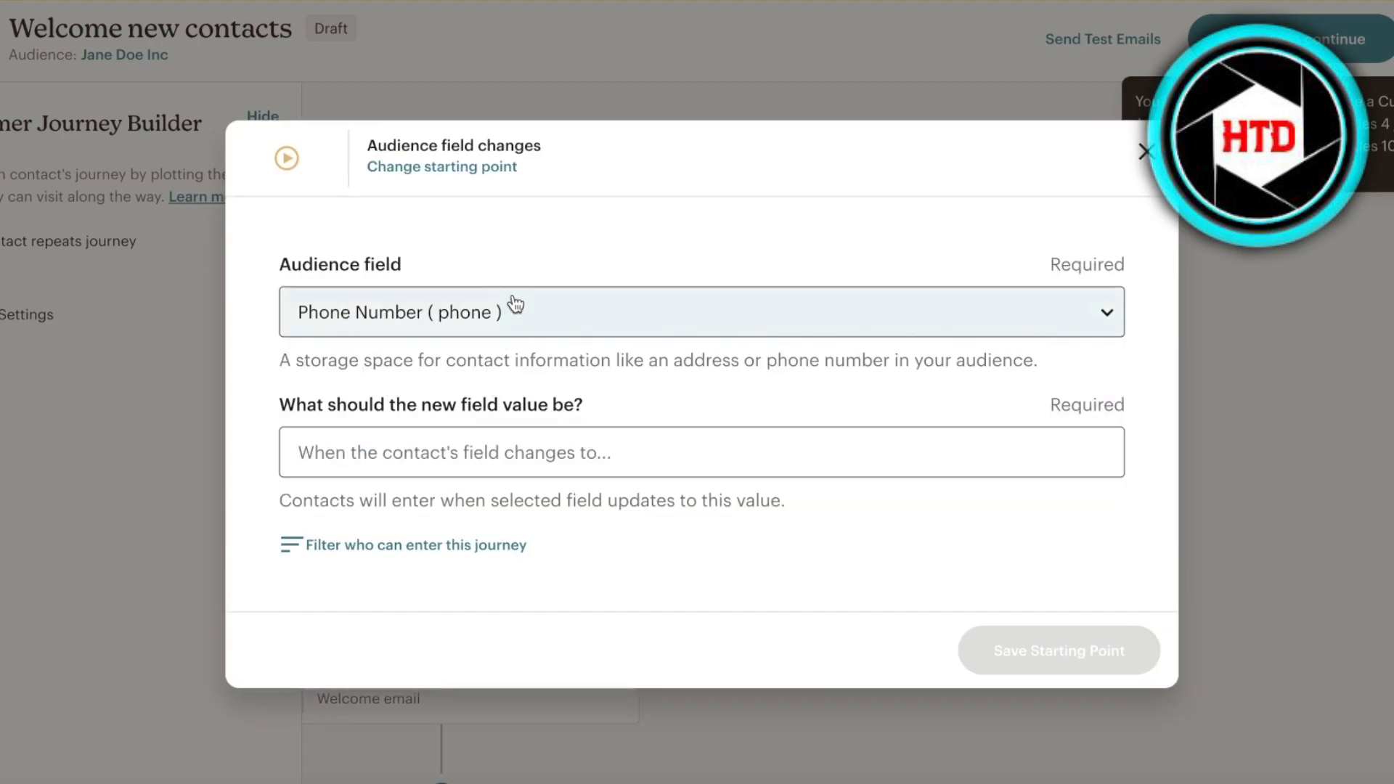
# Step: Switch the audience field to First Name, try the new value A, clear it, and close the settings without saving
pyautogui.click(516, 308)
pyautogui.click(513, 248)
pyautogui.click(715, 473)
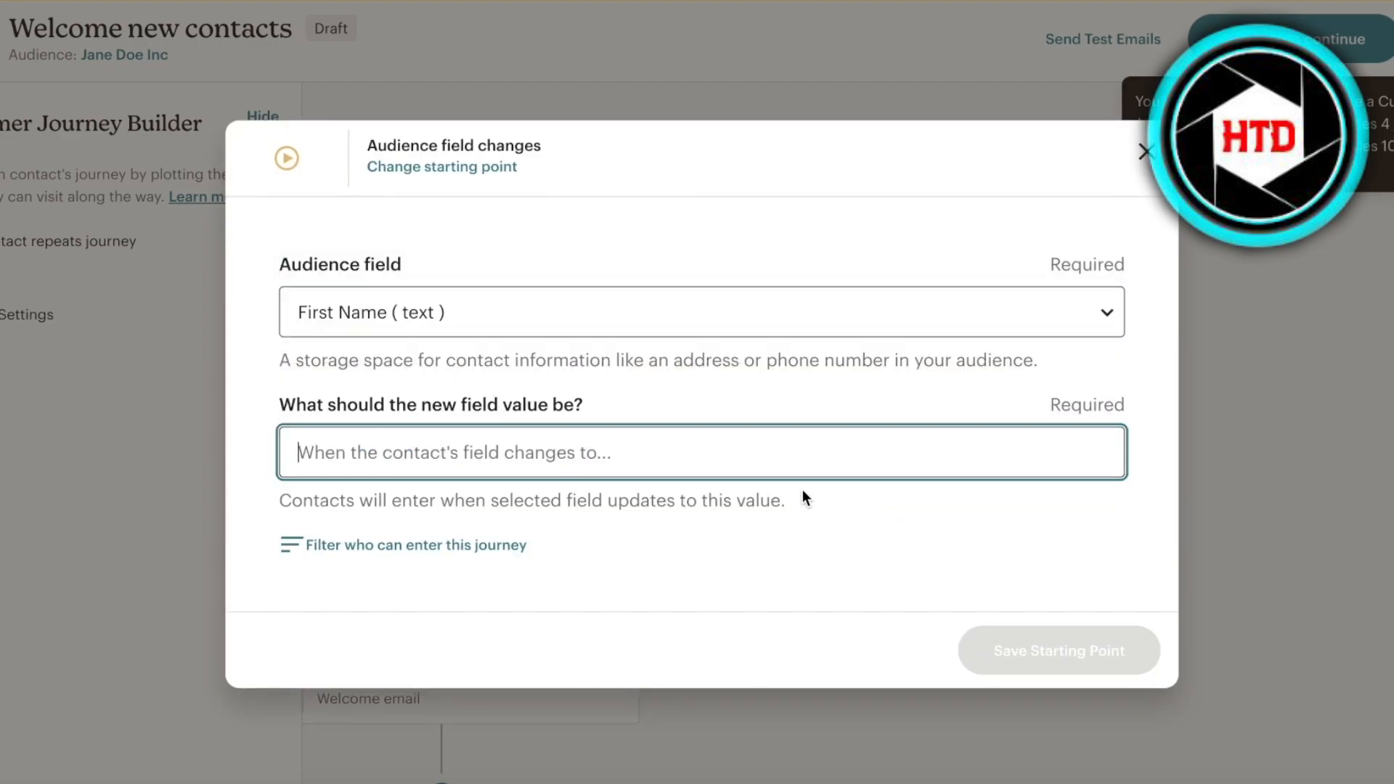
pyautogui.write('A')
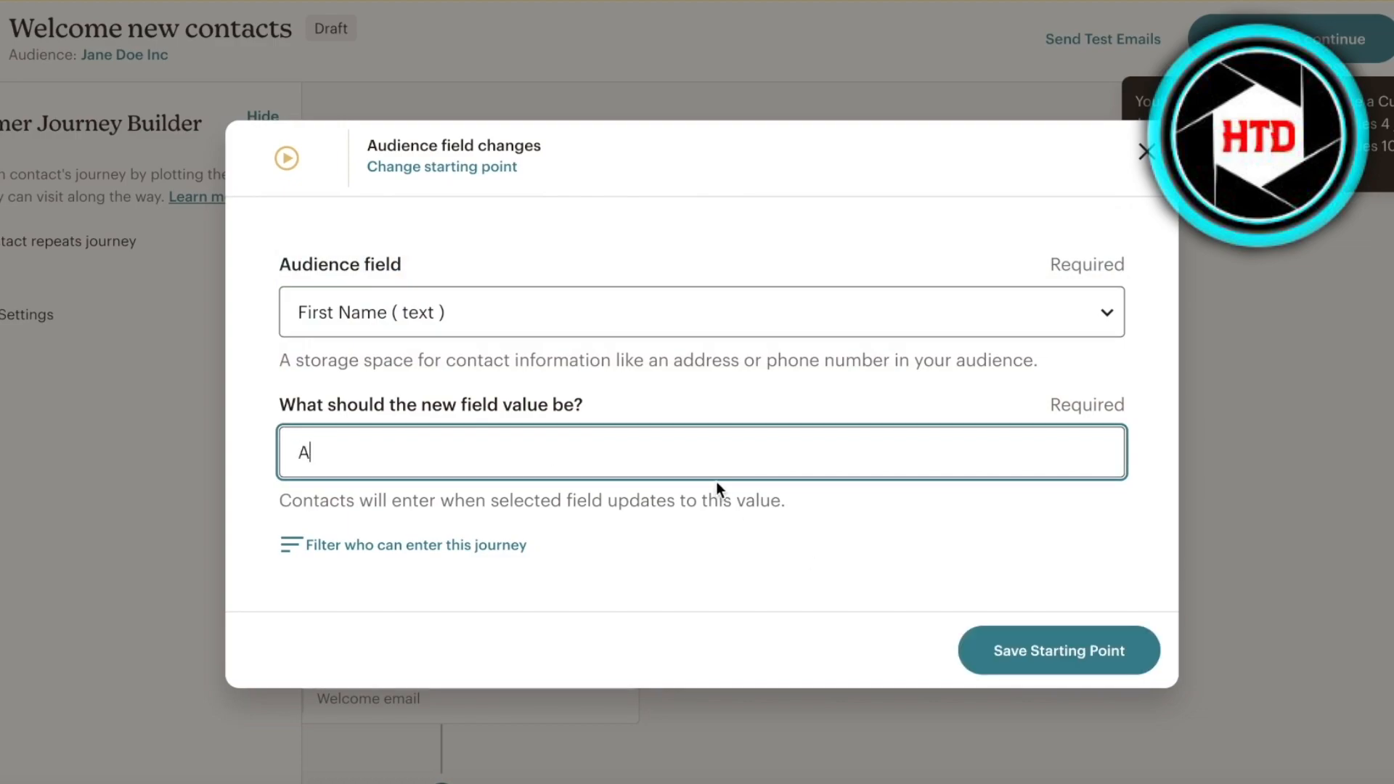
pyautogui.press('BackSpace')
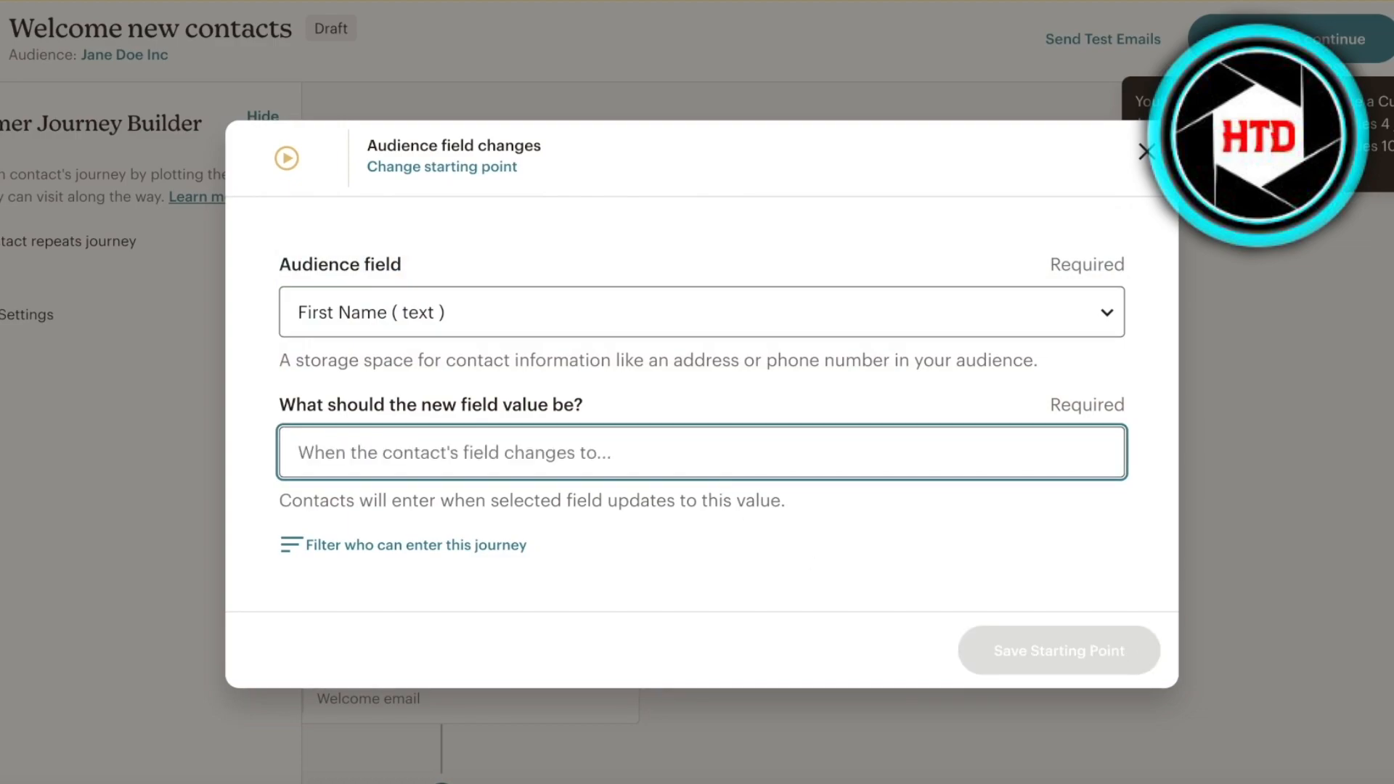
pyautogui.click(1143, 150)
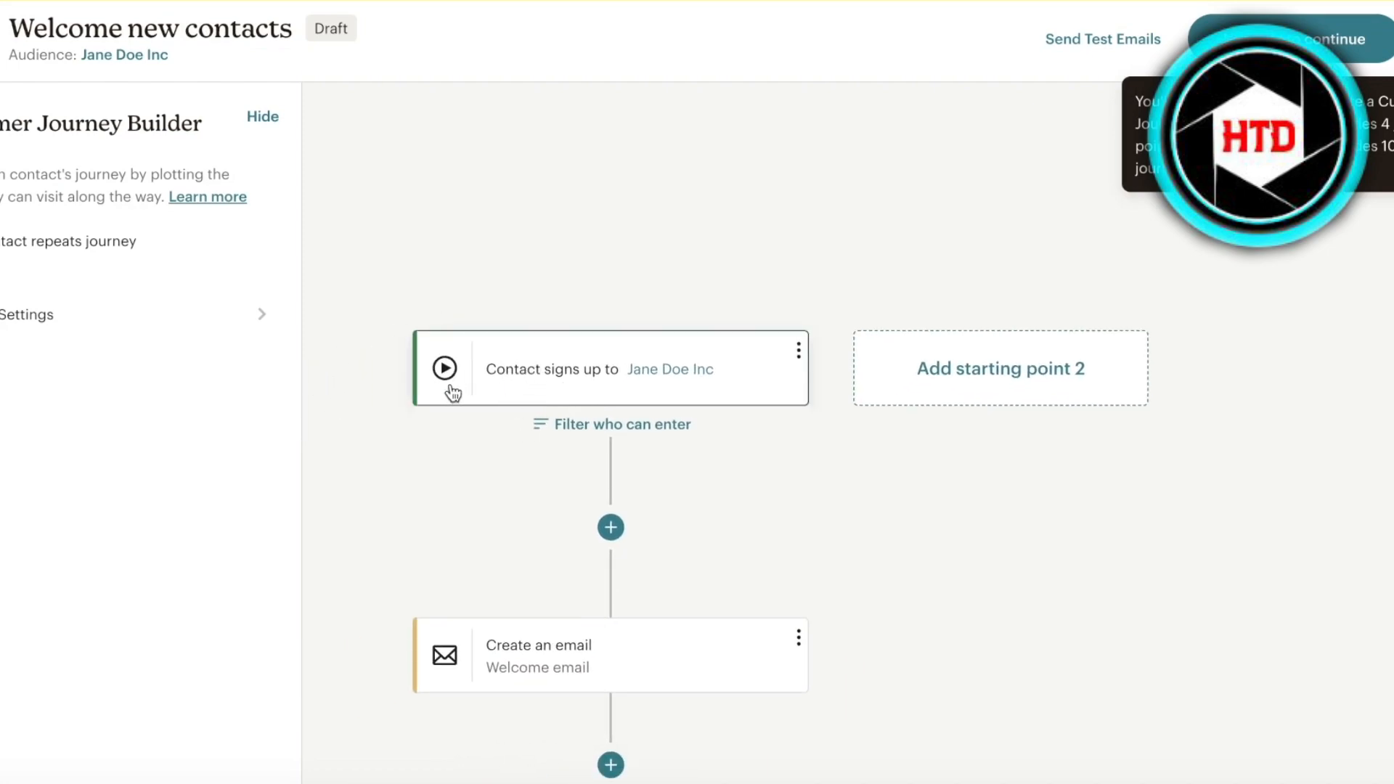
# Step: Open the settings of the journey's Welcome email and start selecting a template for its design
pyautogui.scroll(-1, 944, 472)
pyautogui.click(469, 617)
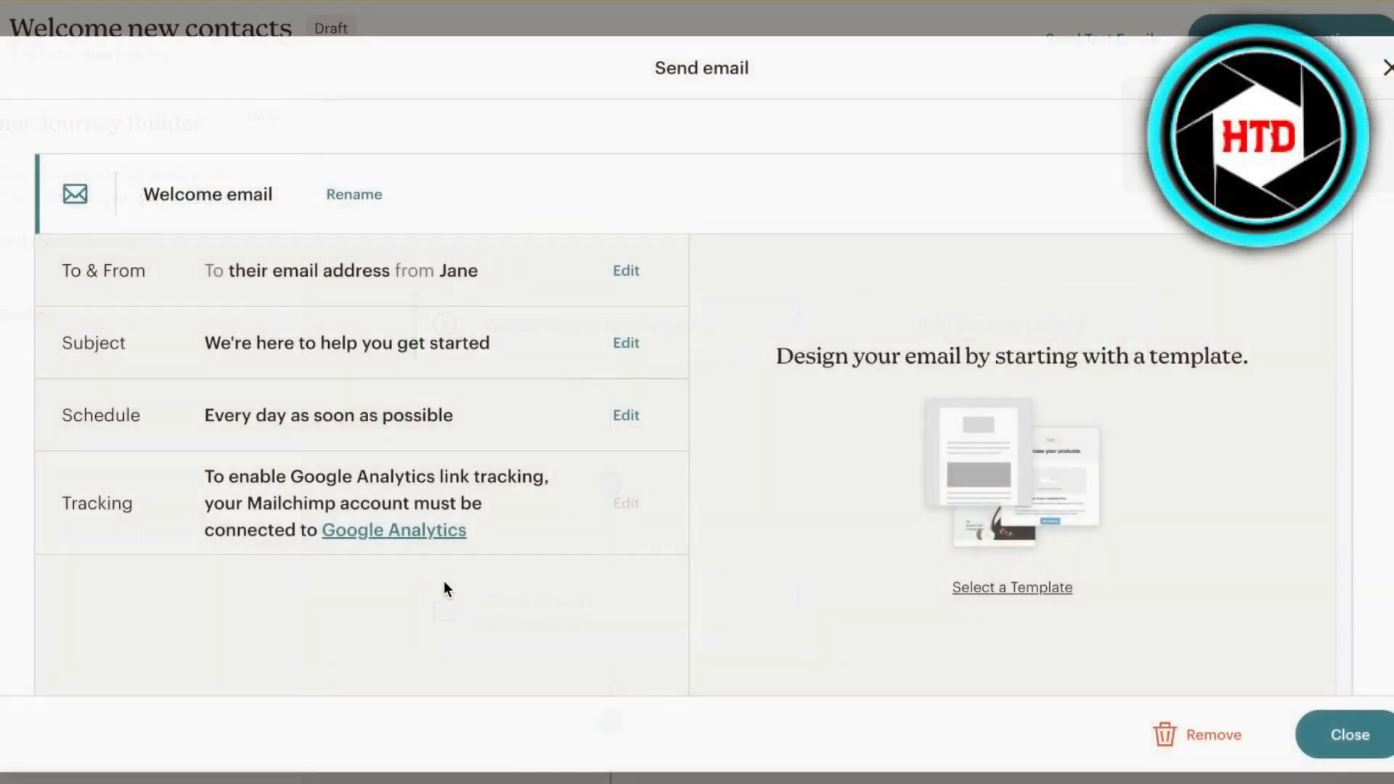
pyautogui.click(1386, 68)
pyautogui.click(658, 616)
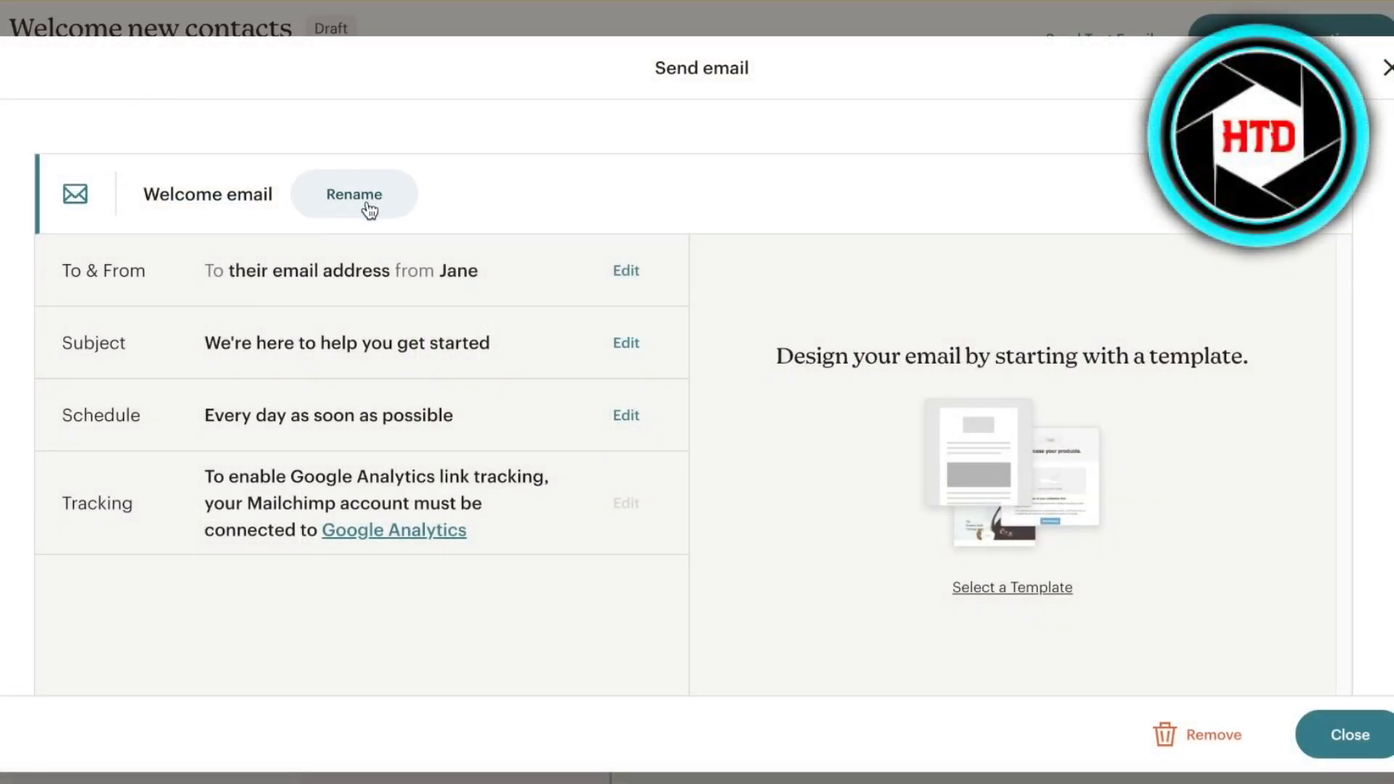
pyautogui.click(998, 590)
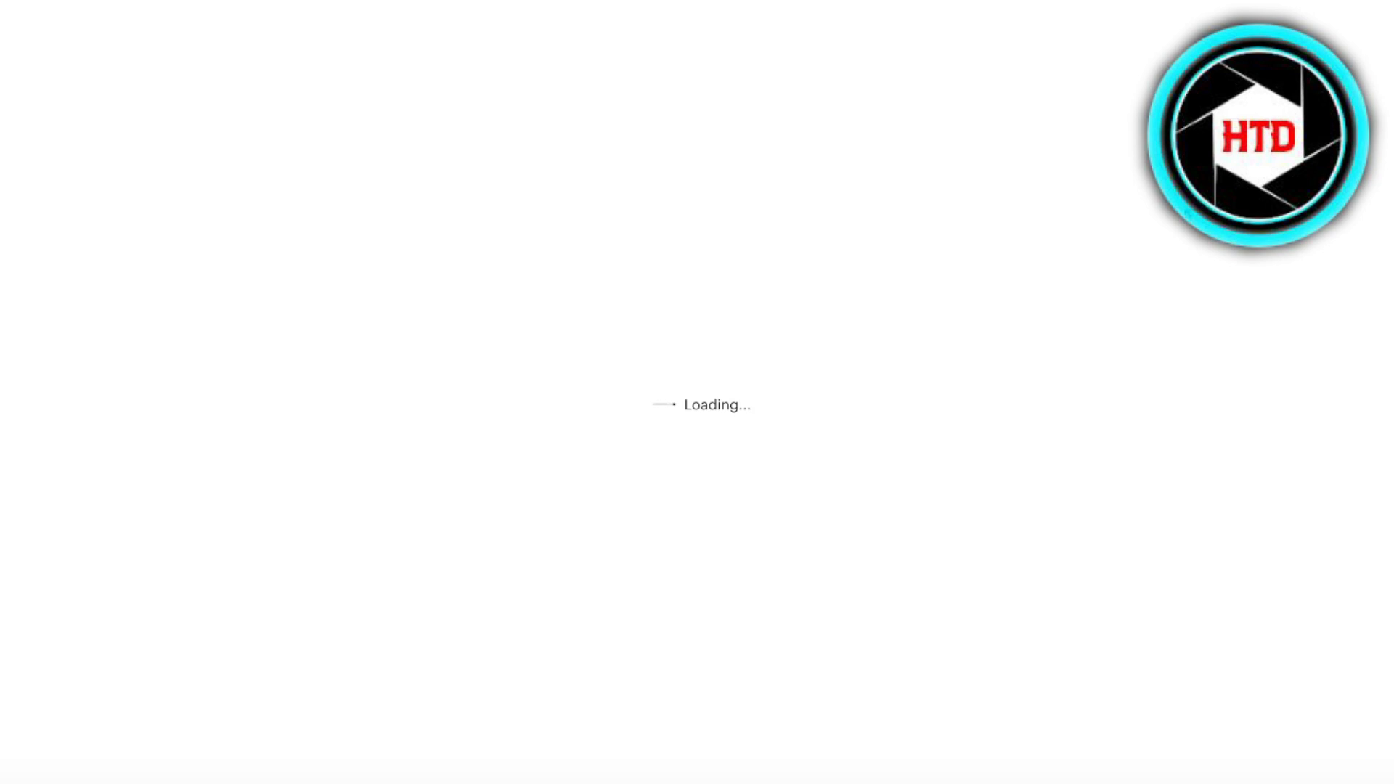
# Step: Examine the Mailchimp email templates and the available filters for email purpose and industry
pyautogui.scroll(-5, 753, 317)
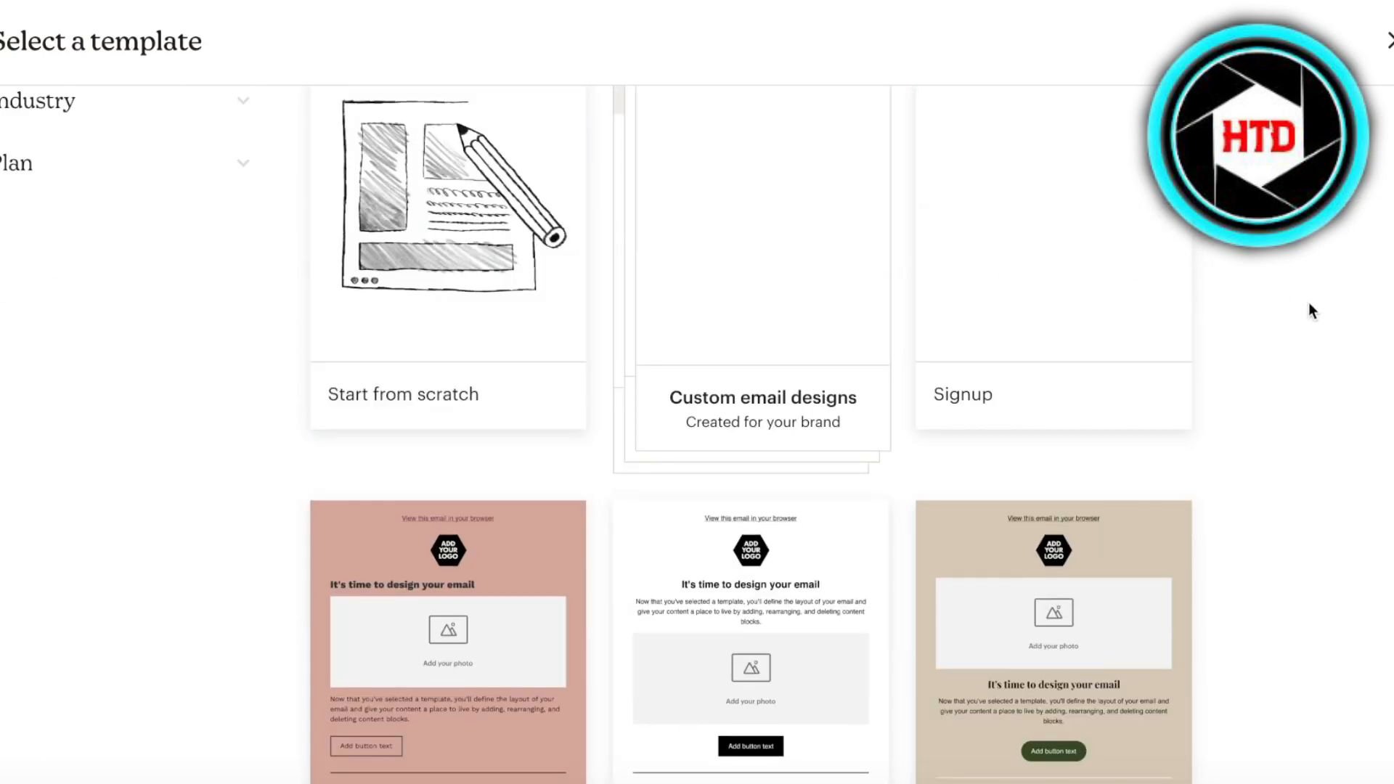
pyautogui.scroll(5, 1250, 296)
pyautogui.scroll(-3, 1226, 390)
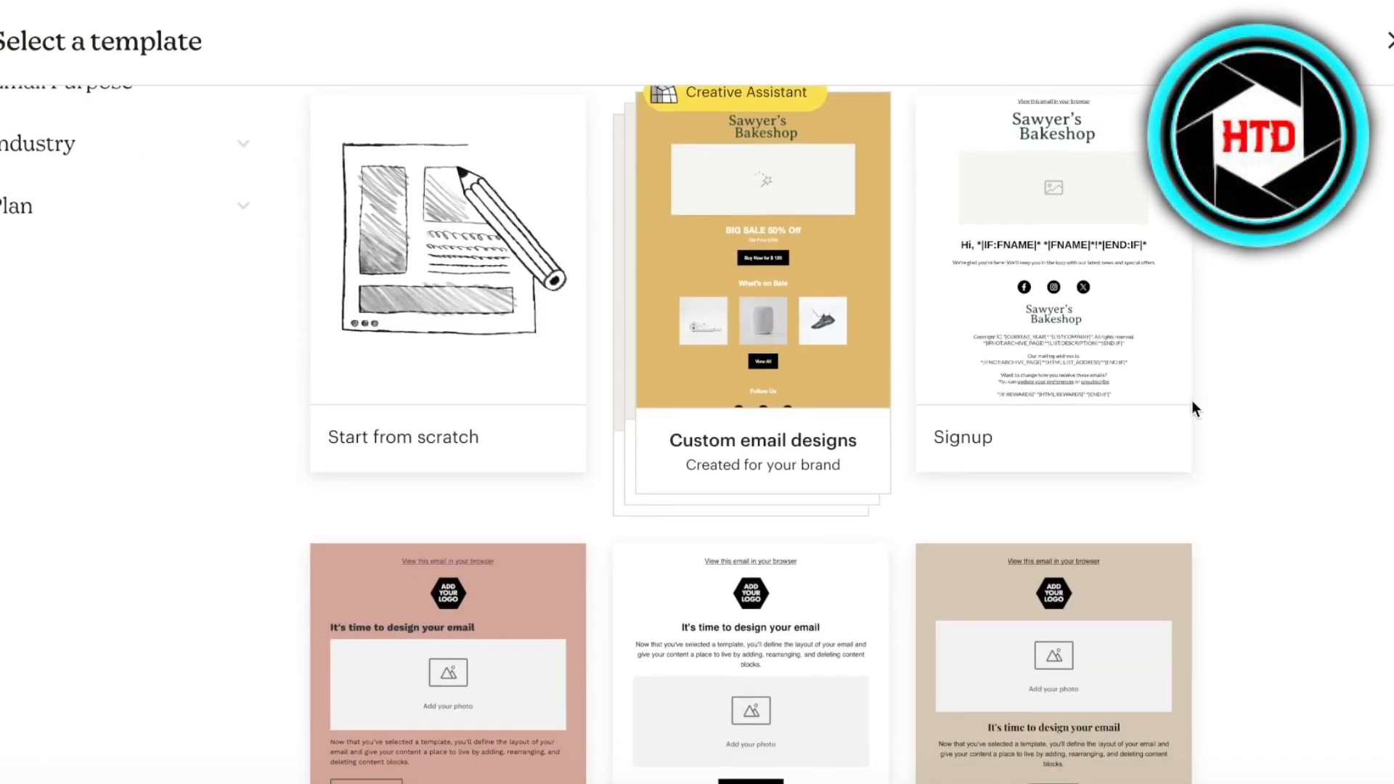
pyautogui.scroll(-4, 968, 554)
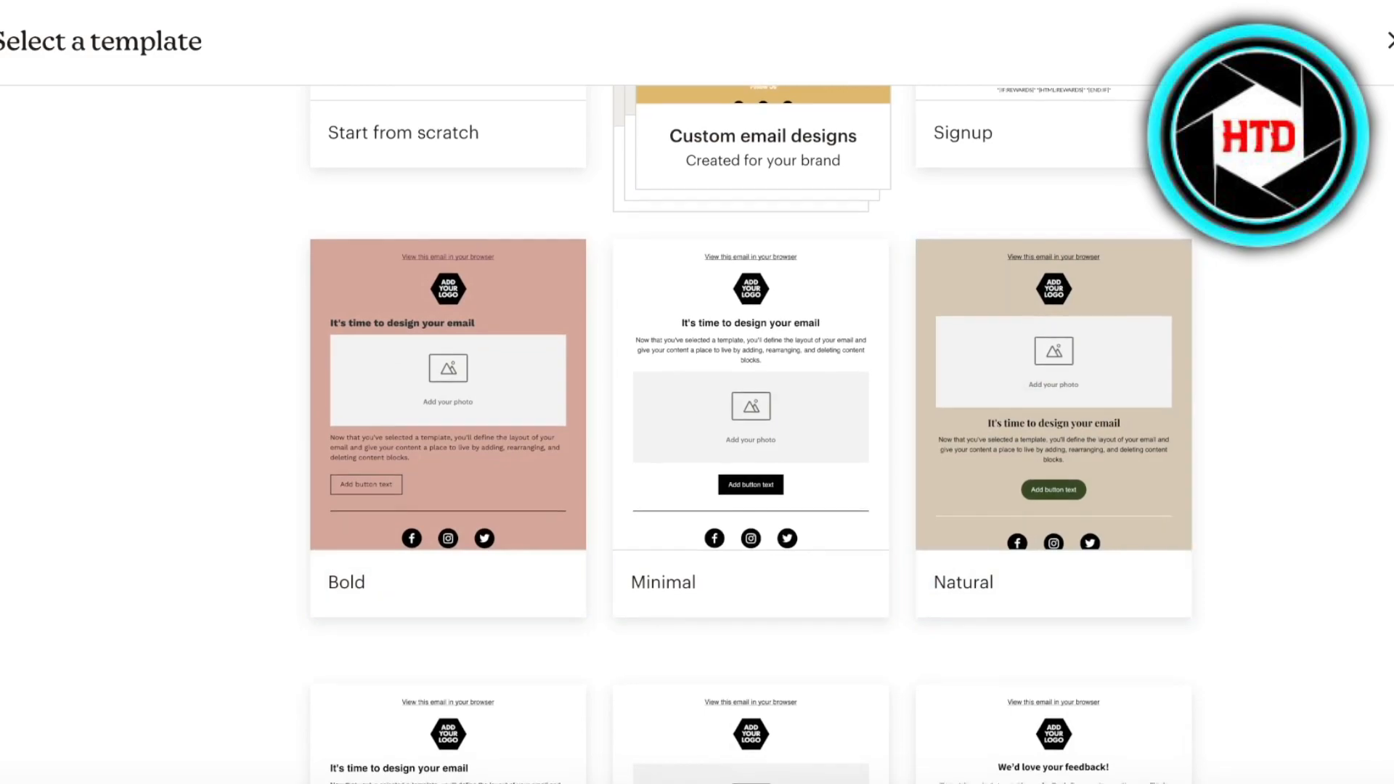
pyautogui.scroll(-5, 454, 474)
pyautogui.scroll(12, 455, 474)
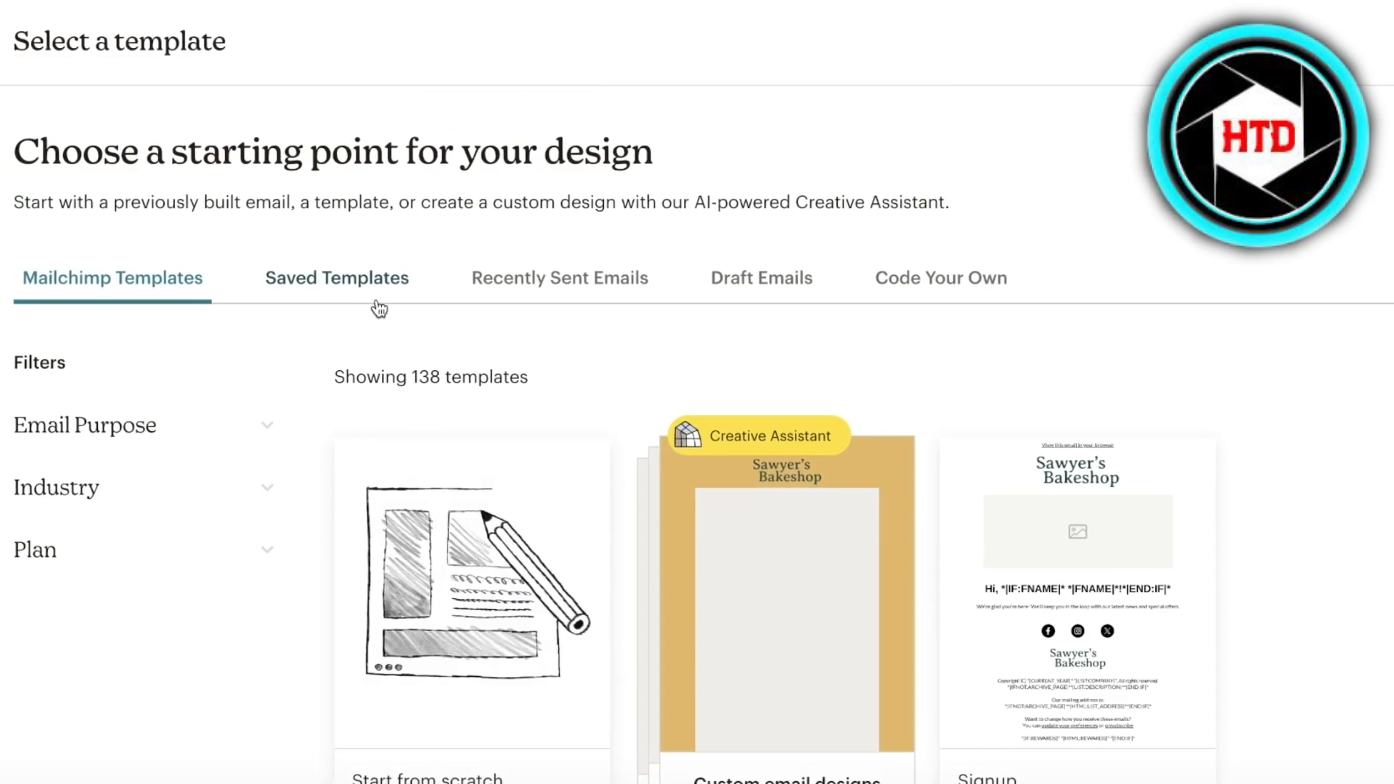
pyautogui.click(98, 430)
pyautogui.click(98, 432)
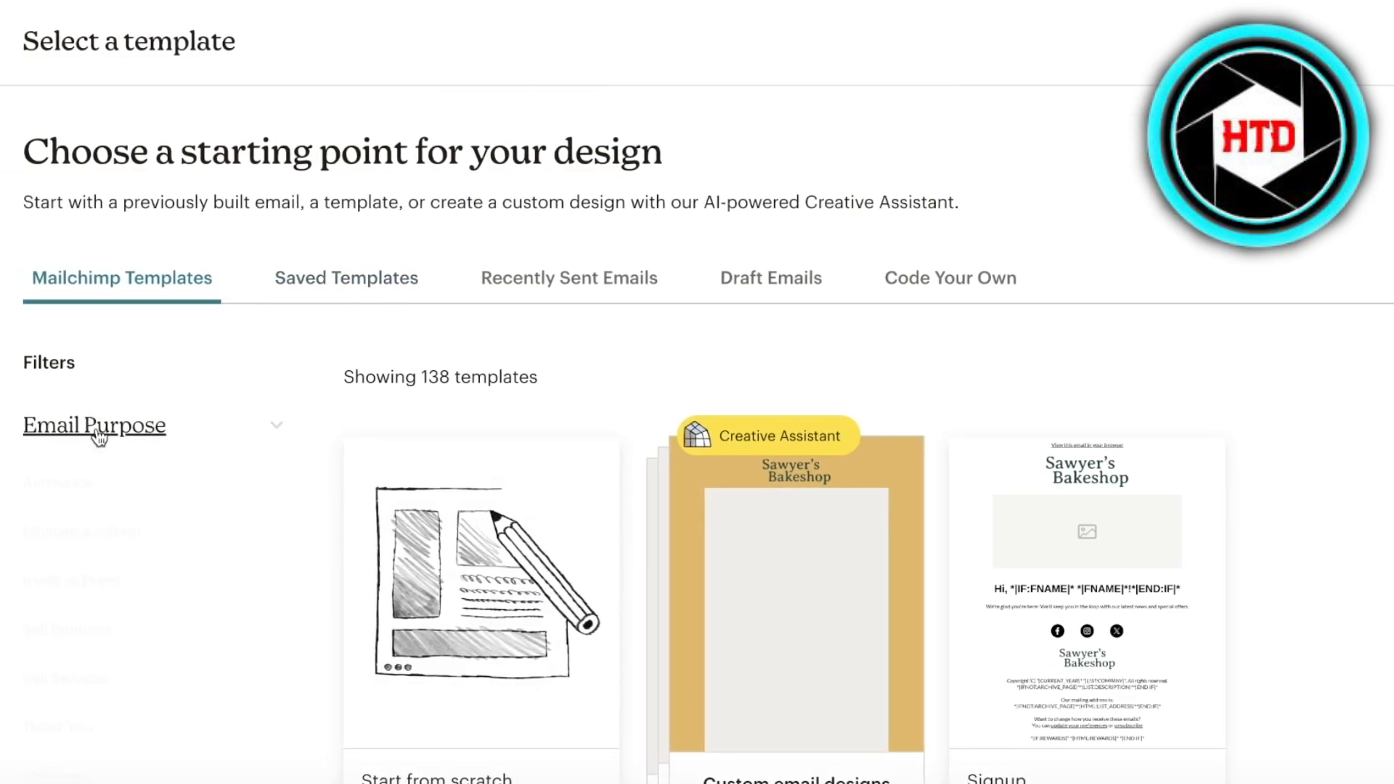
pyautogui.click(64, 486)
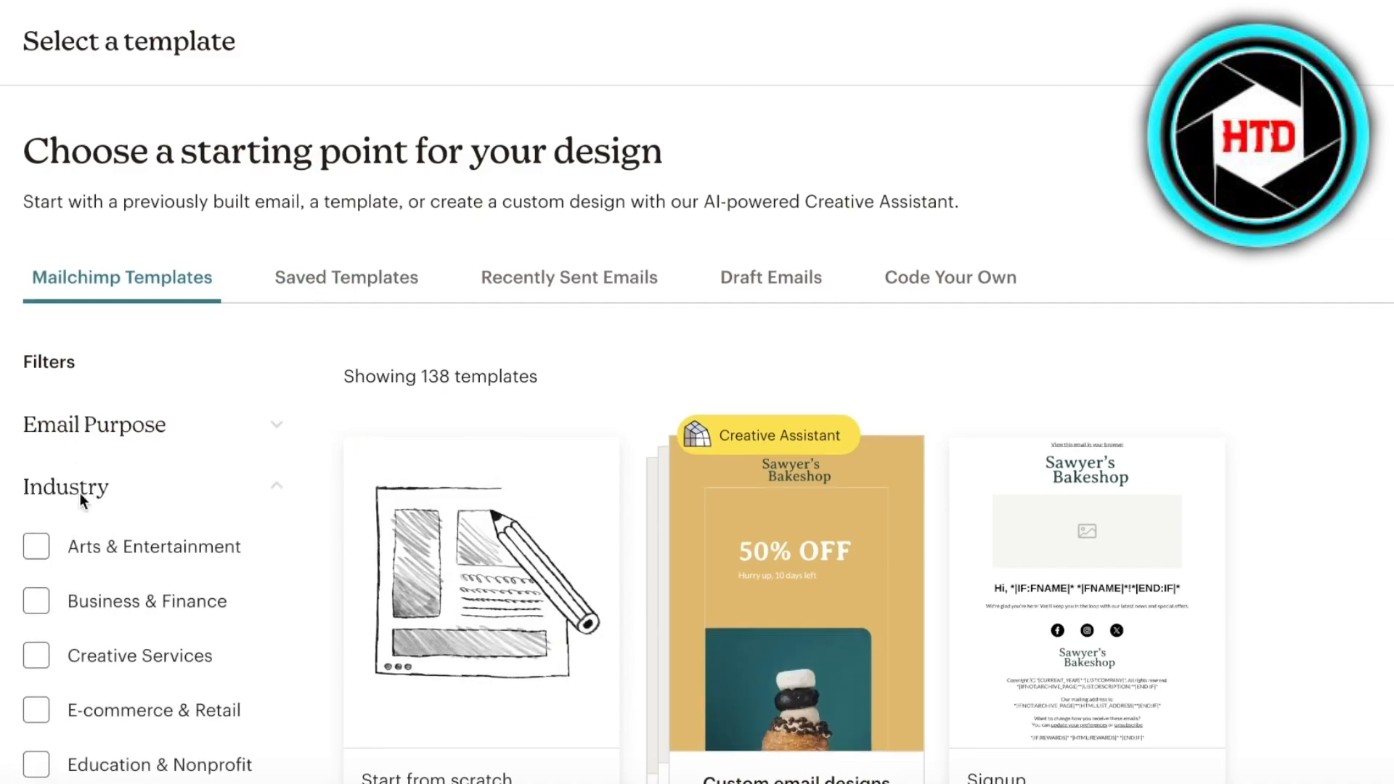
pyautogui.click(133, 433)
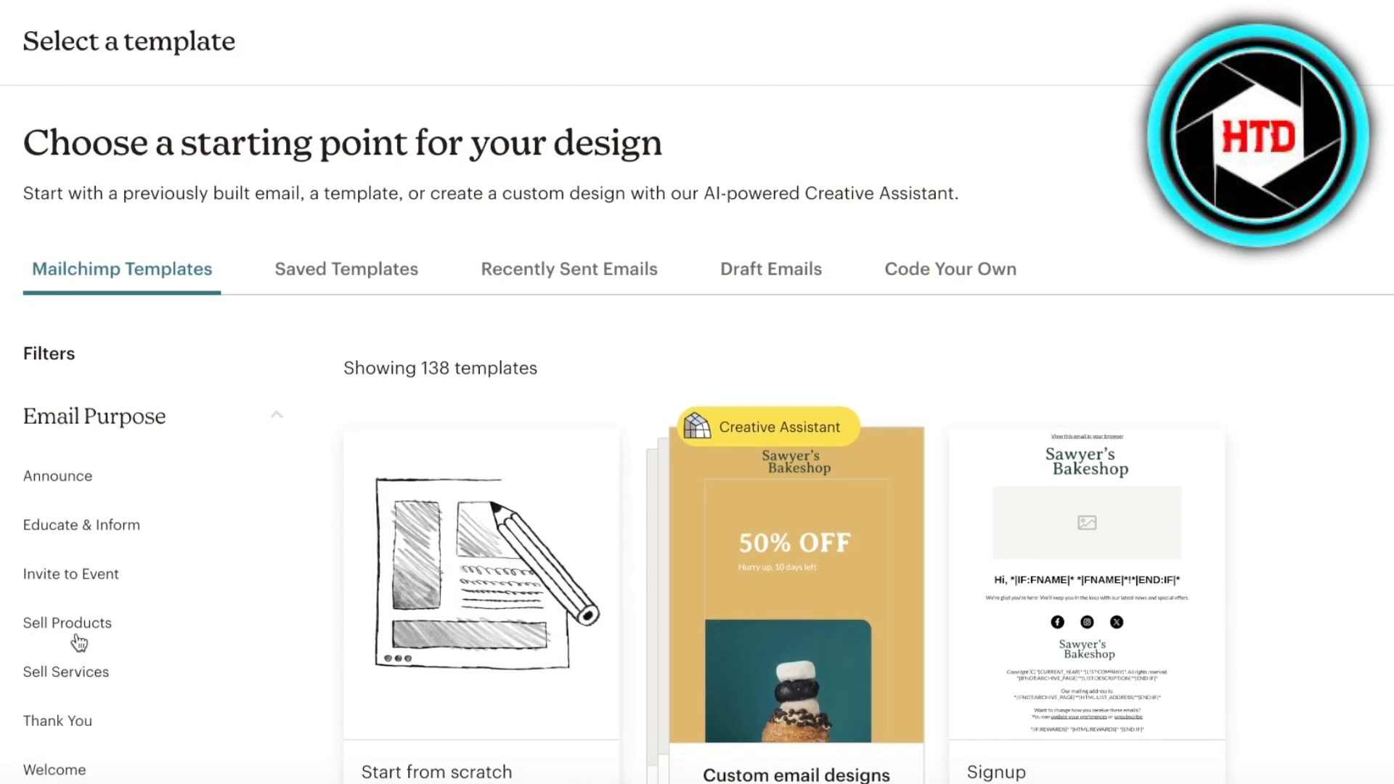
# Step: Filter the templates by the Sell Products purpose, view the matches, and clear the filter
pyautogui.click(66, 623)
pyautogui.scroll(-8, 293, 490)
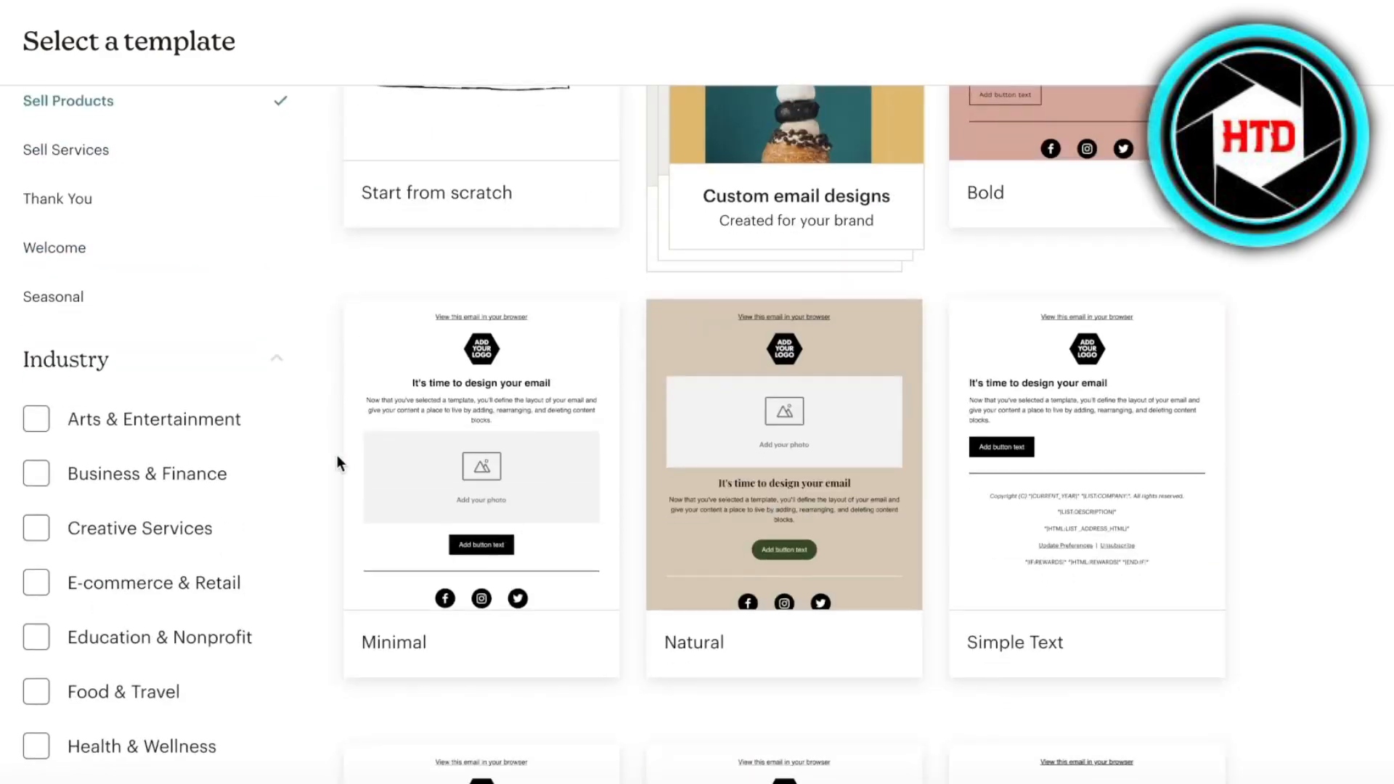
pyautogui.scroll(8, 211, 430)
pyautogui.click(262, 362)
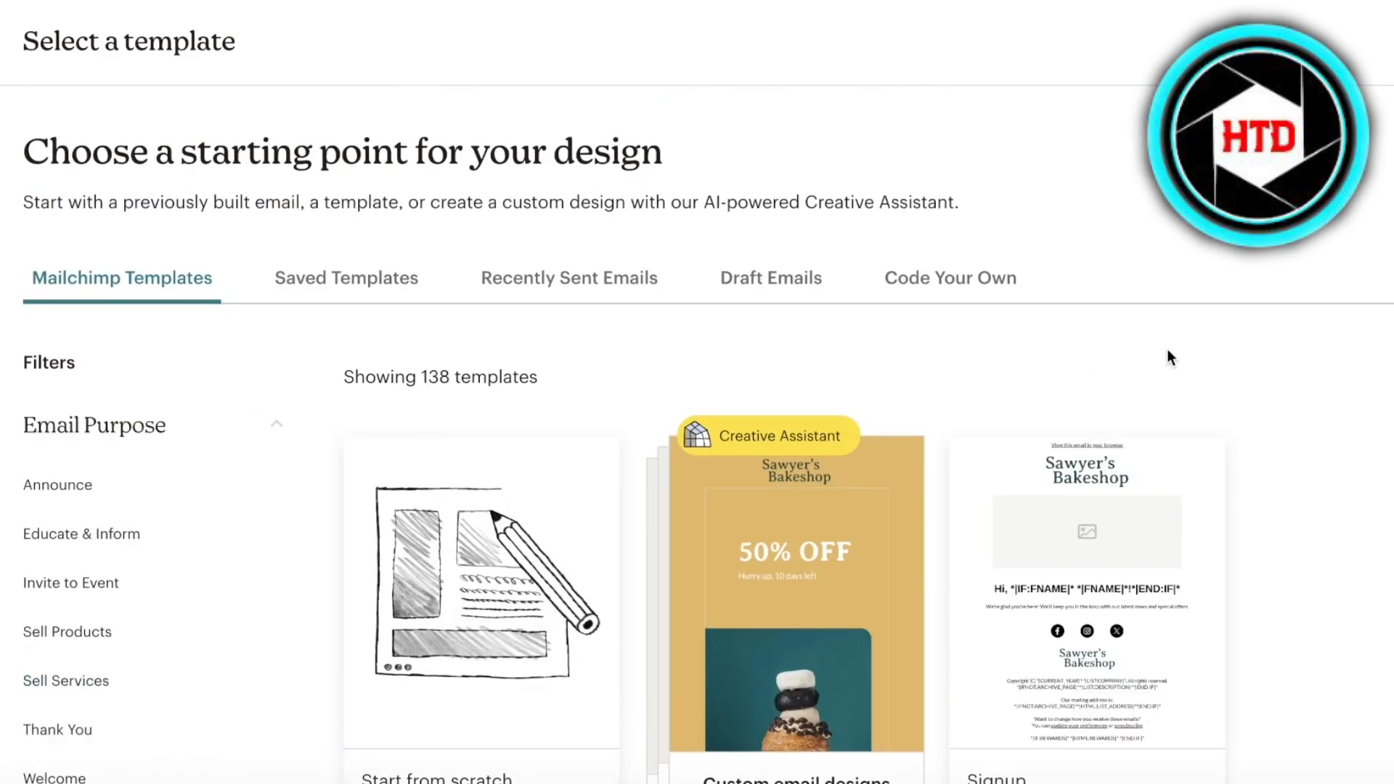
# Step: Examine the full range of unfiltered Mailchimp email templates for a suitable welcome email design
pyautogui.scroll(-10, 1171, 357)
pyautogui.scroll(-20, 1364, 331)
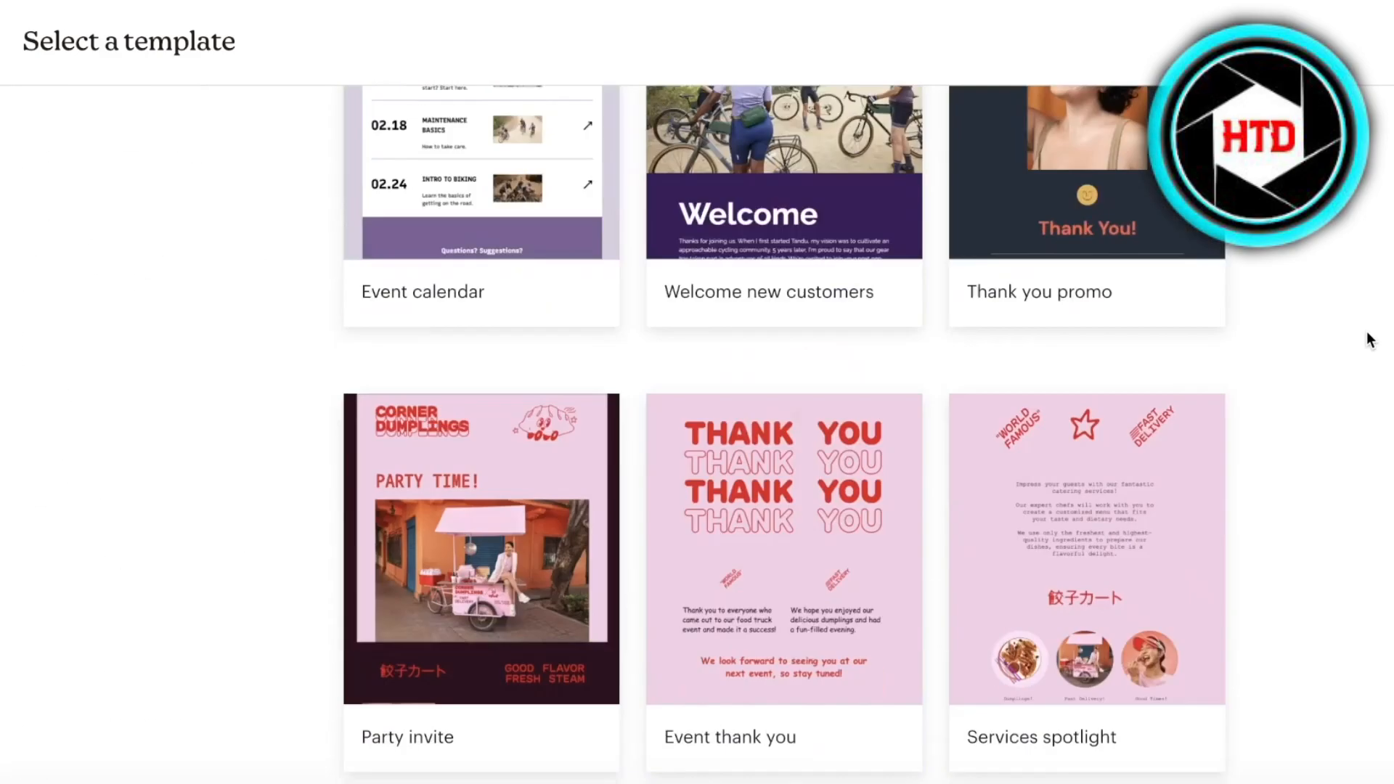
pyautogui.scroll(9, 814, 265)
pyautogui.scroll(-15, 1016, 333)
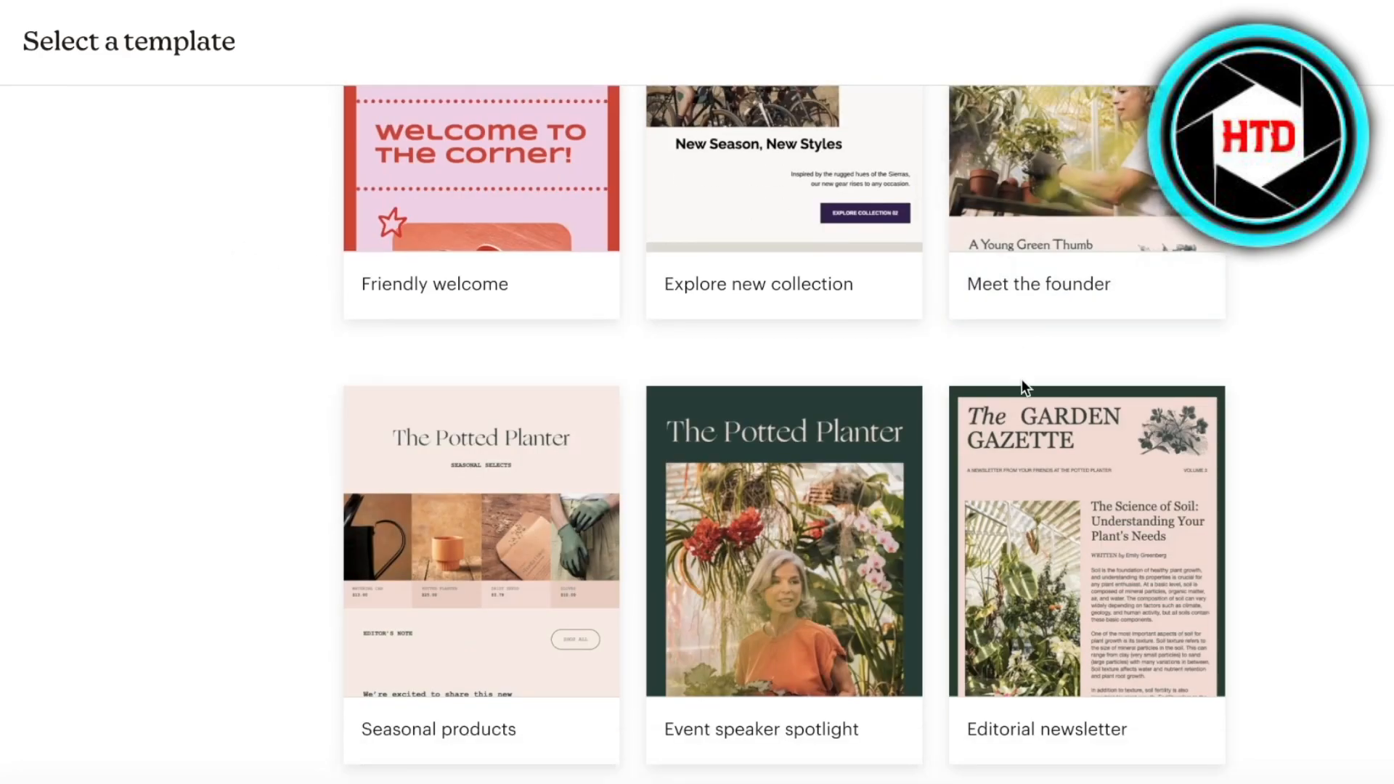
pyautogui.scroll(-3, 1019, 373)
pyautogui.scroll(-4, 1202, 413)
pyautogui.scroll(-3, 1074, 410)
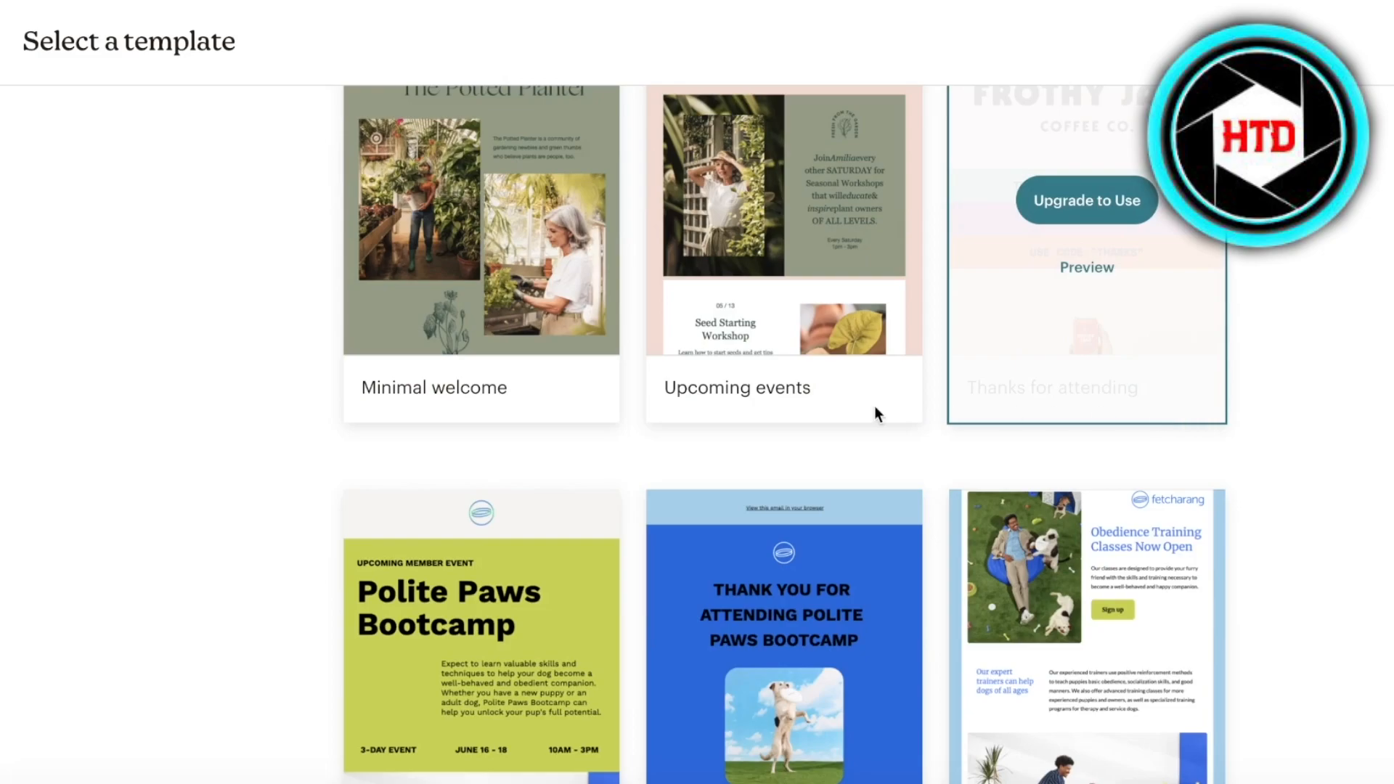
pyautogui.scroll(-12, 755, 392)
pyautogui.scroll(-5, 774, 343)
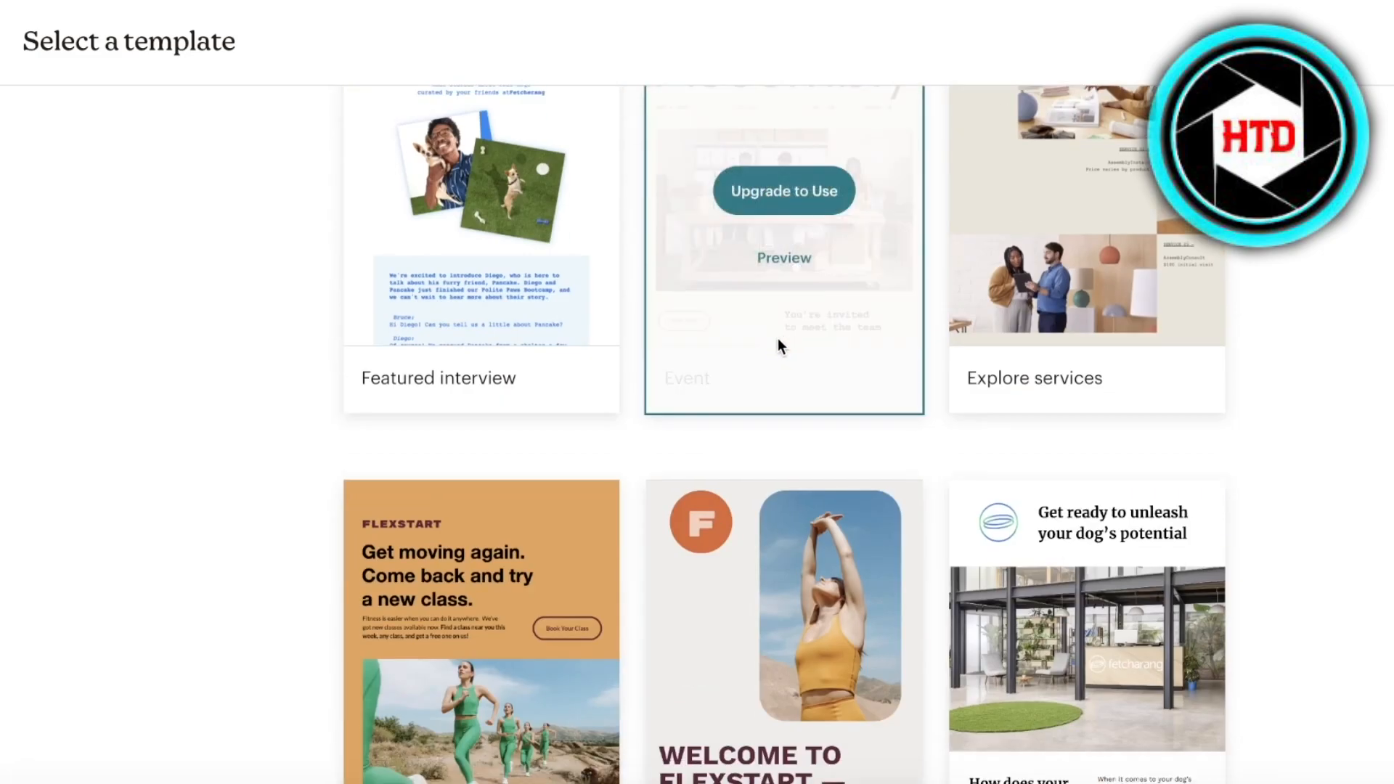
pyautogui.scroll(-6, 1366, 231)
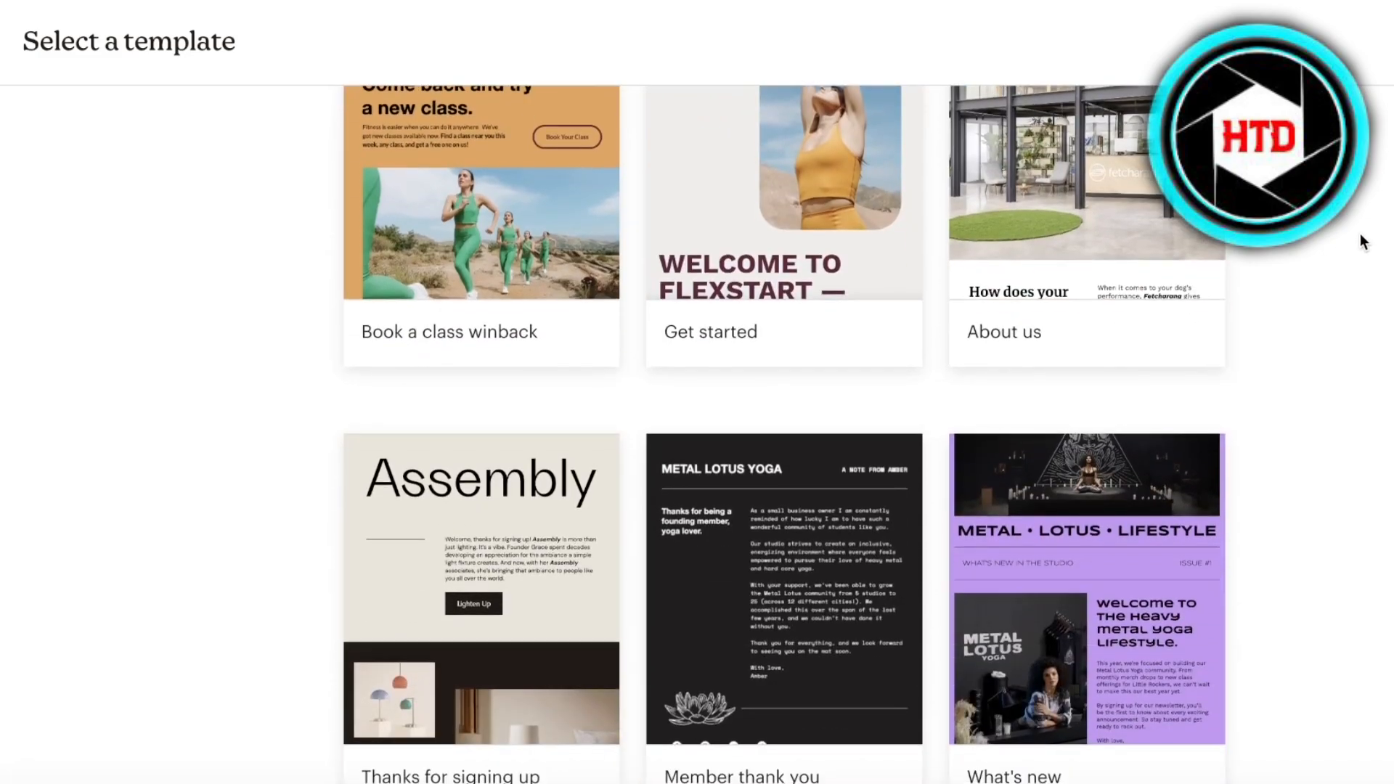
pyautogui.scroll(-5, 1350, 247)
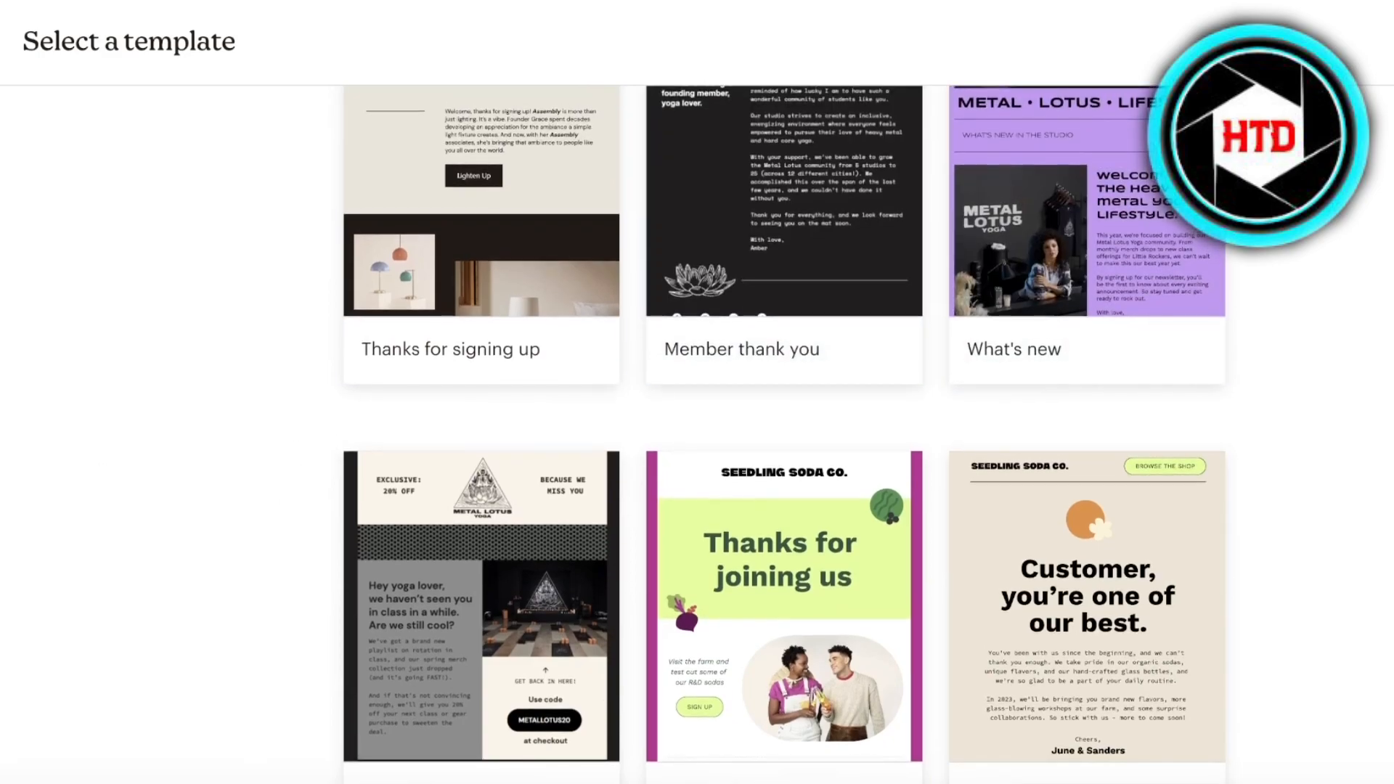
pyautogui.scroll(-20, 115, 464)
pyautogui.scroll(20, 145, 485)
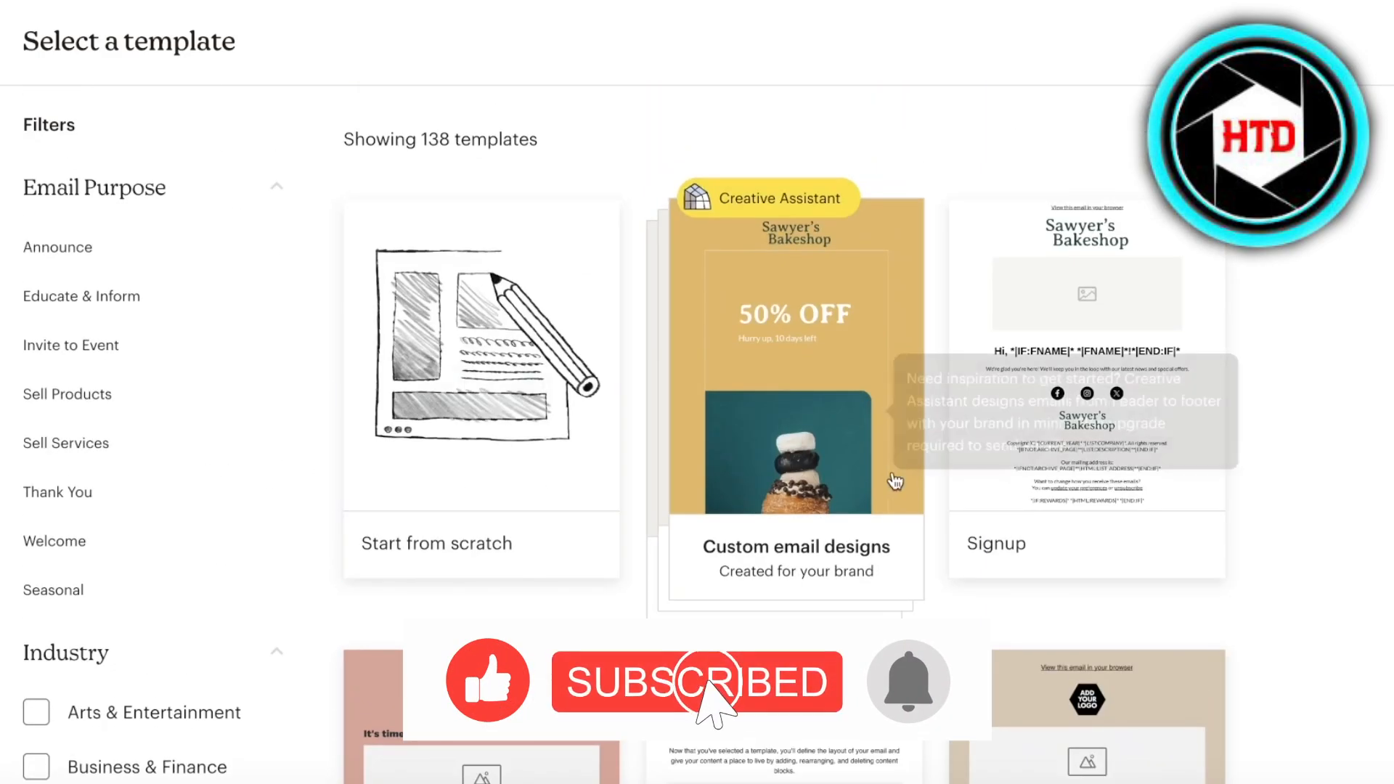
# Step: Look through the Creative Assistant's custom email designs and return to the template selection
pyautogui.click(804, 308)
pyautogui.scroll(-3, 559, 320)
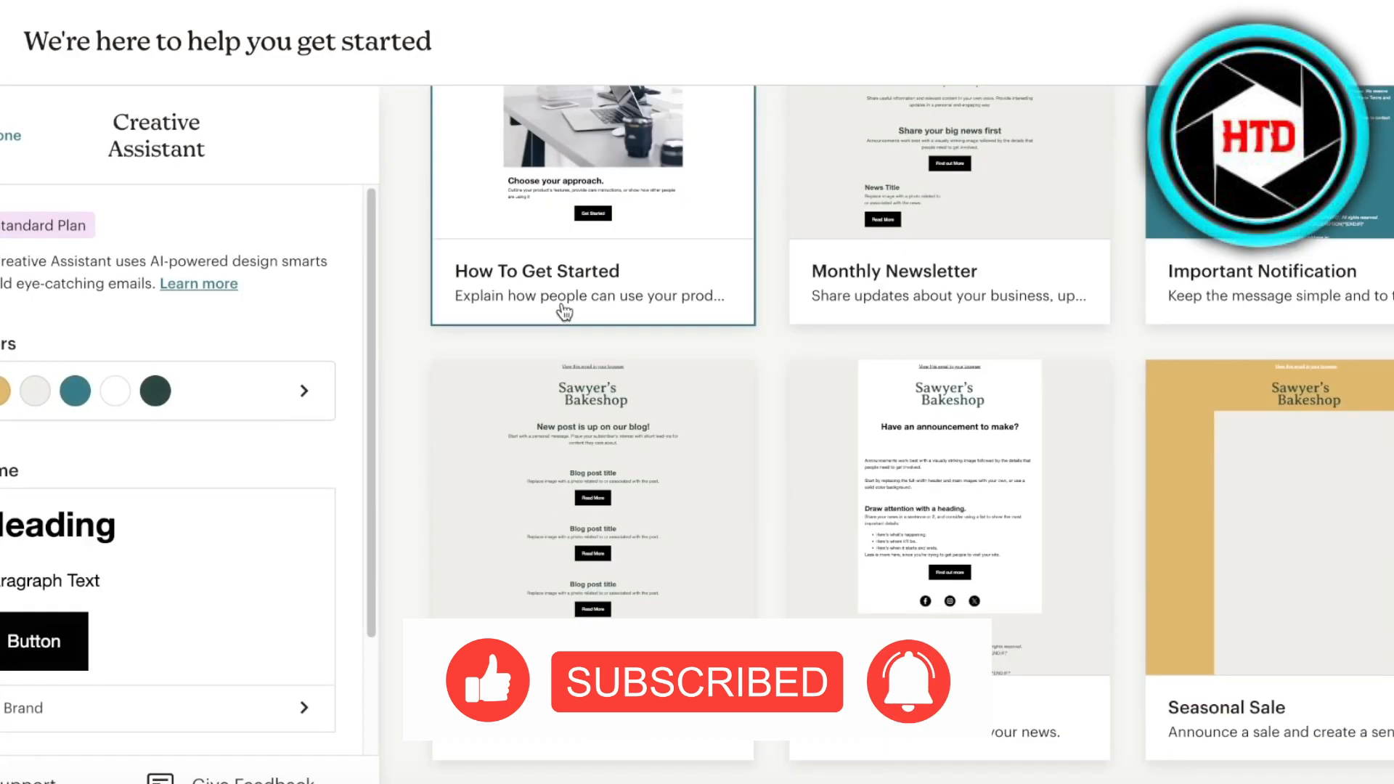
pyautogui.scroll(-5, 799, 333)
pyautogui.scroll(-10, 943, 392)
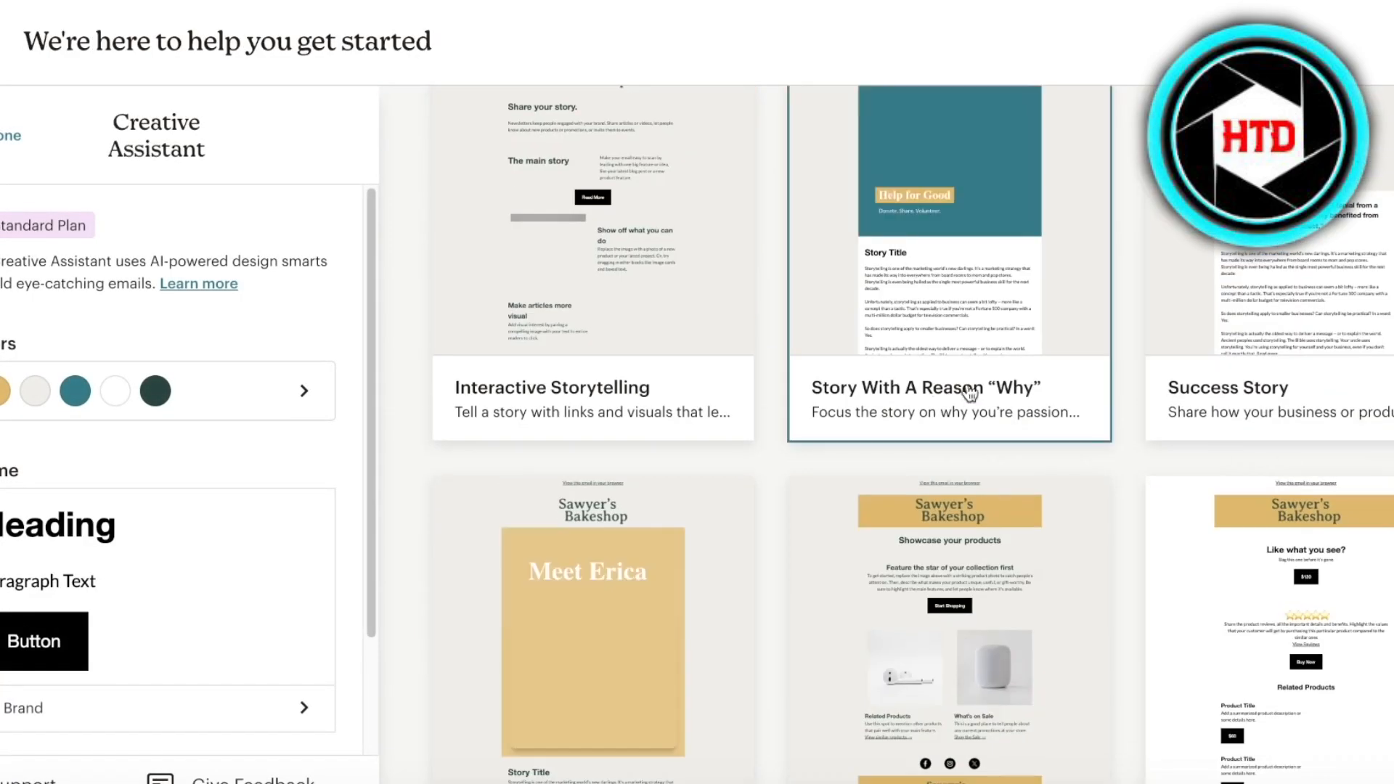
pyautogui.click(3, 125)
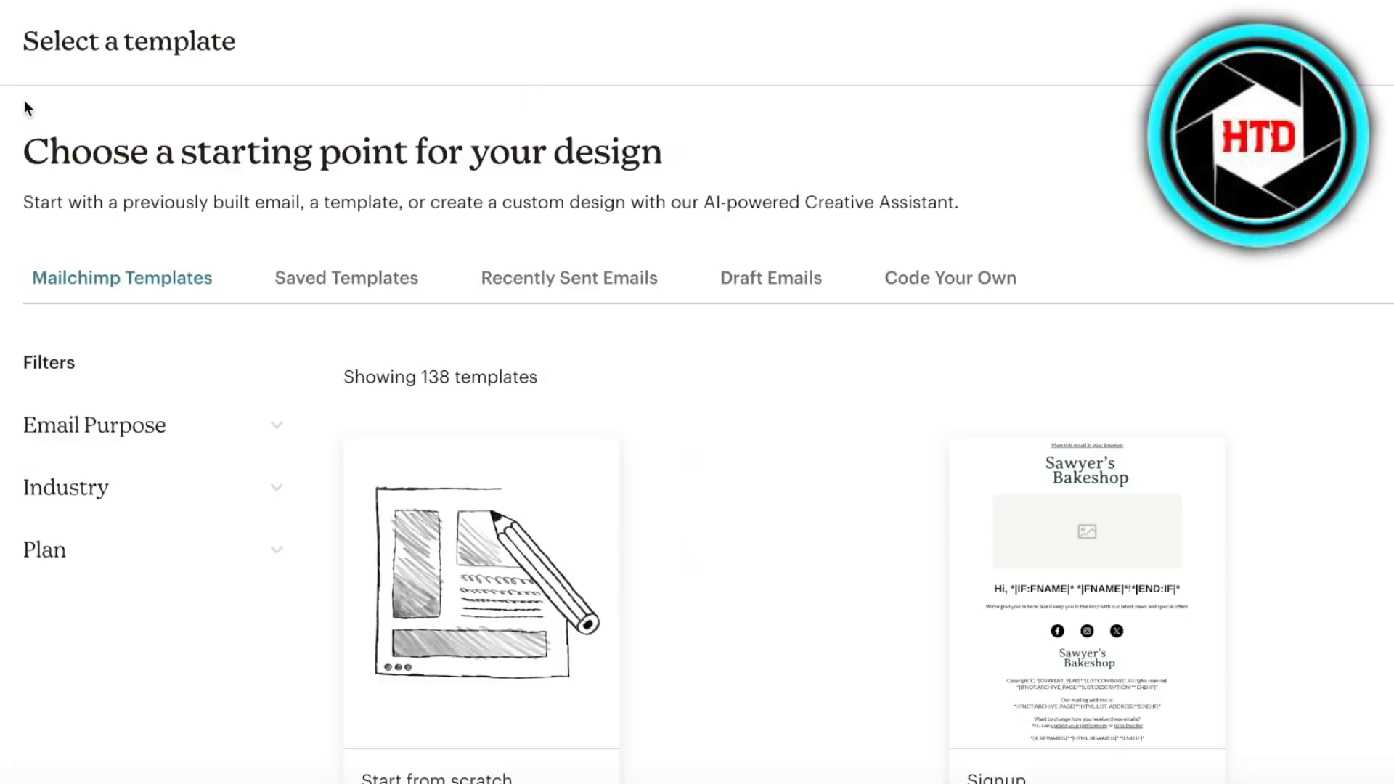
# Step: Browse the template gallery and apply the Minimal template to the welcome email
pyautogui.scroll(-3, 653, 349)
pyautogui.moveTo(1036, 344)
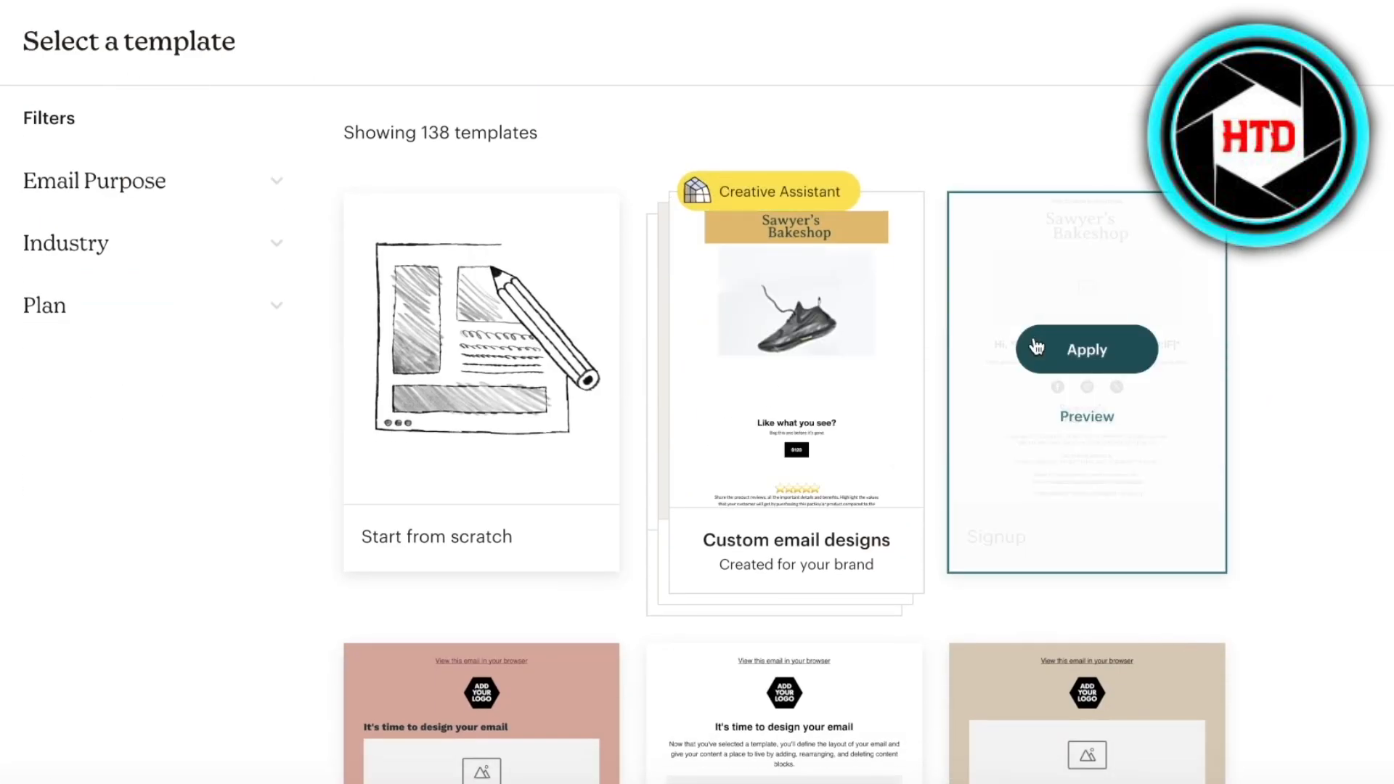
pyautogui.scroll(-5, 1036, 344)
pyautogui.scroll(-10, 464, 428)
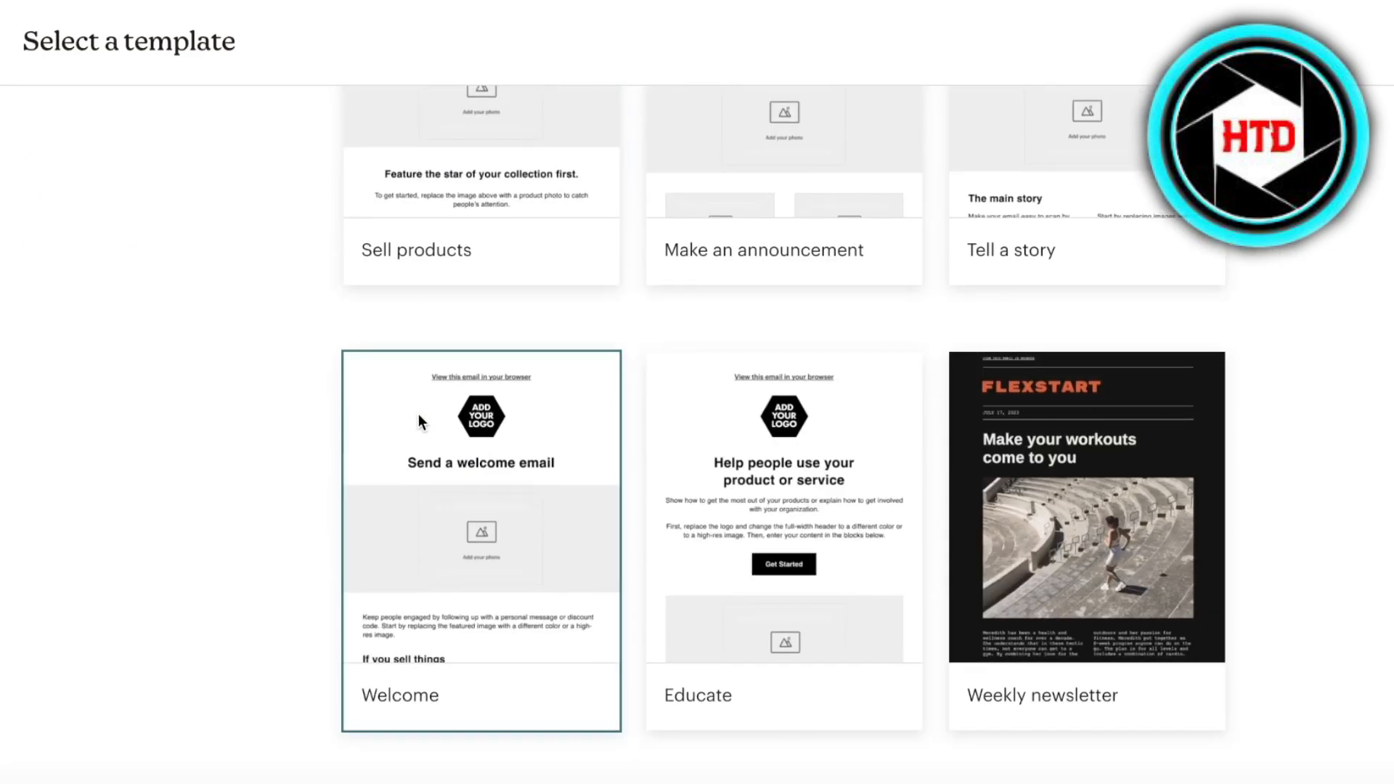
pyautogui.scroll(-4, 871, 385)
pyautogui.scroll(20, 559, 314)
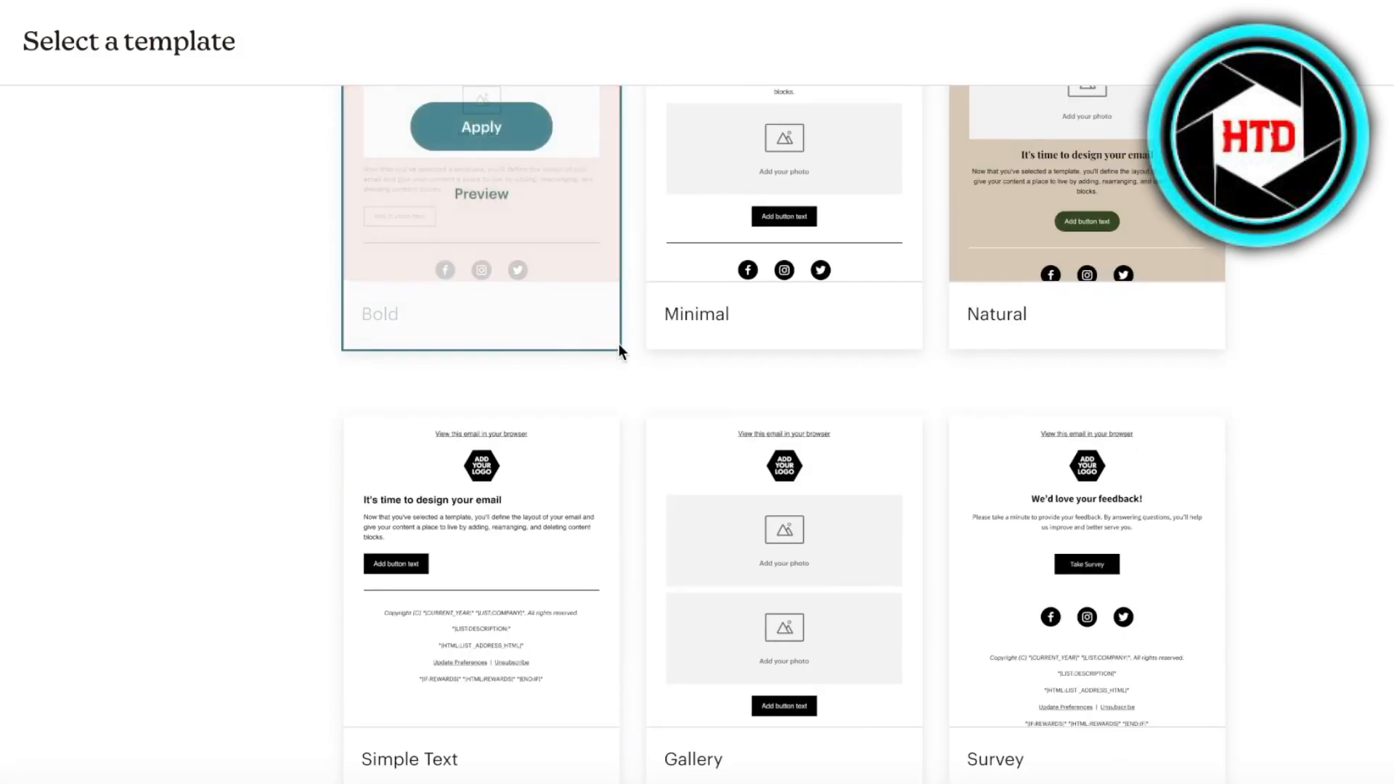
pyautogui.scroll(8, 599, 339)
pyautogui.scroll(-1, 957, 372)
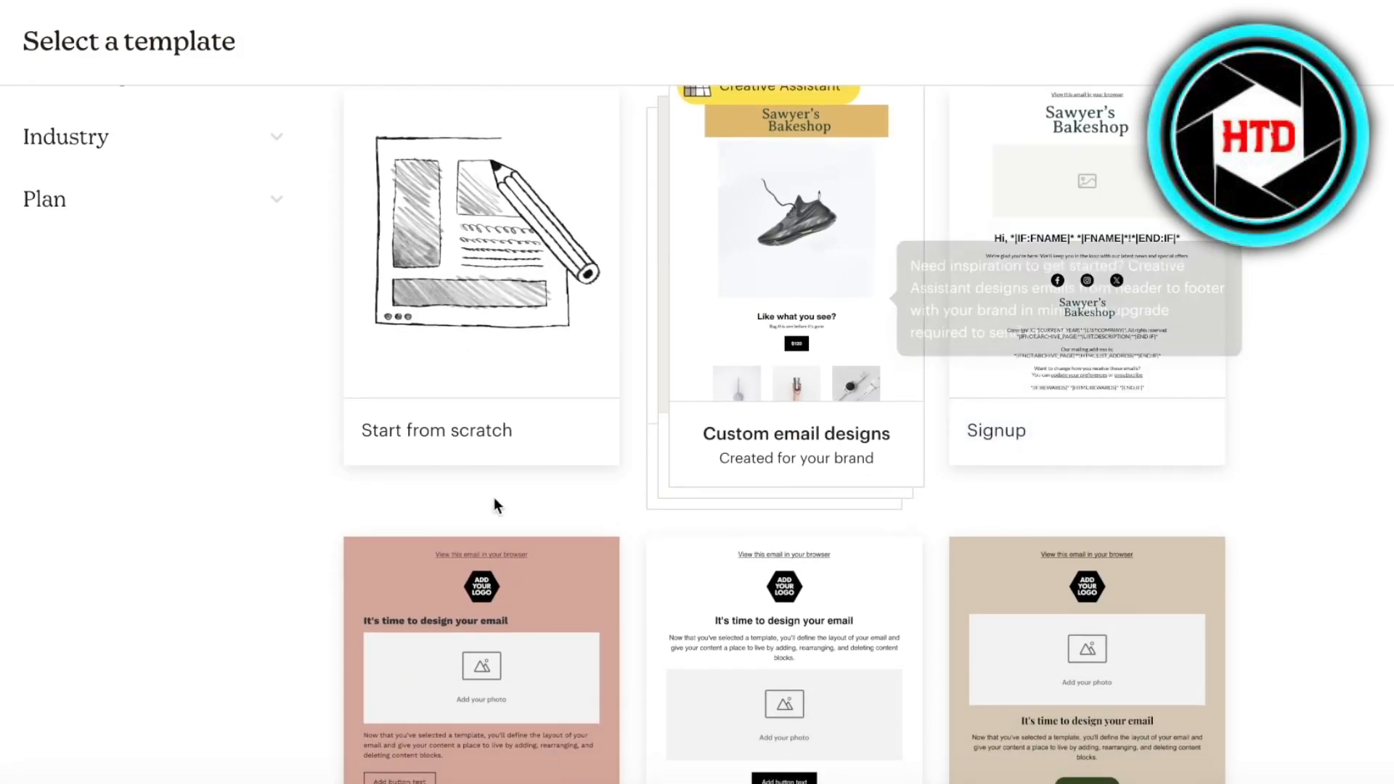
pyautogui.scroll(-2, 530, 496)
pyautogui.click(791, 611)
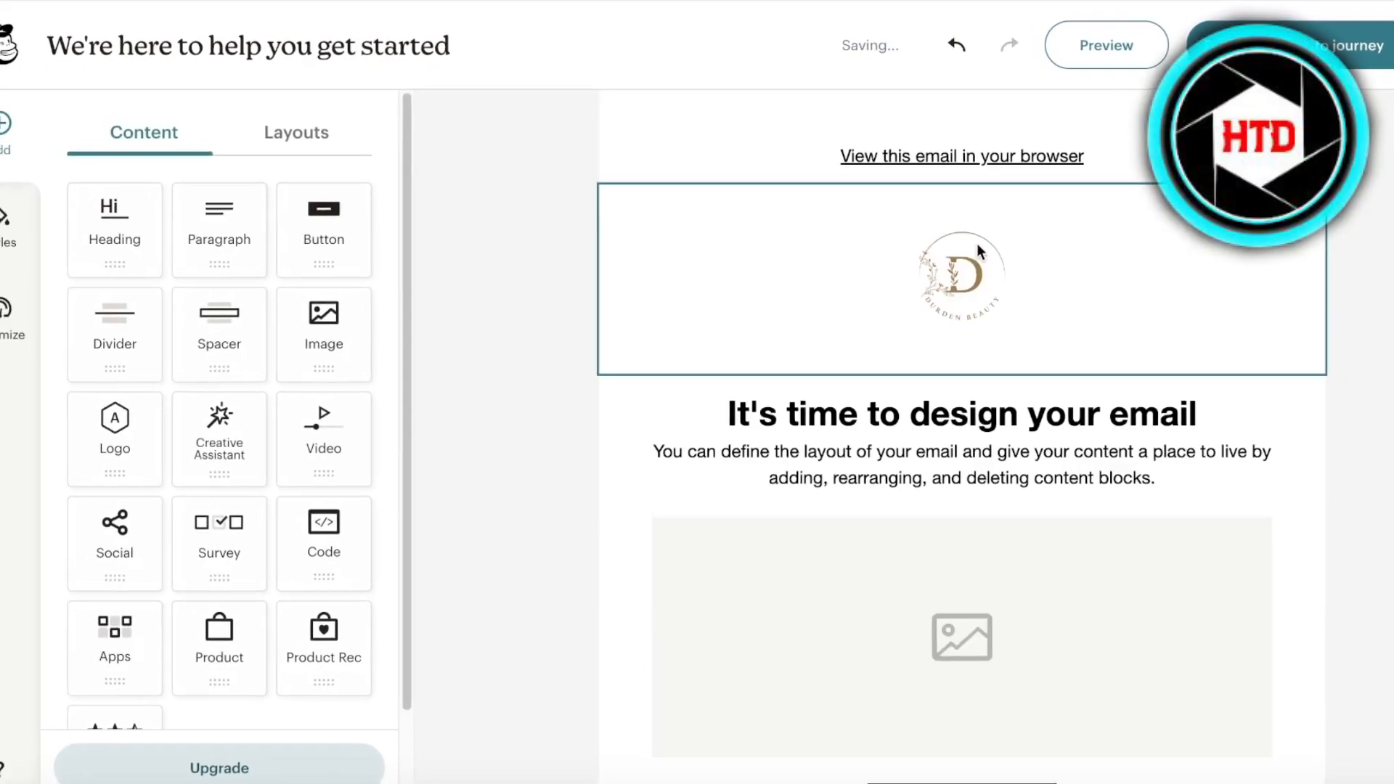
# Step: Shrink the logo at the head of the email and review its alignment, link, colour and padding settings
pyautogui.click(972, 270)
pyautogui.click(916, 415)
pyautogui.tripleClick(916, 415)
pyautogui.click(969, 310)
pyautogui.moveTo(1061, 356); pyautogui.dragTo(1009, 283)
pyautogui.scroll(-2, 246, 553)
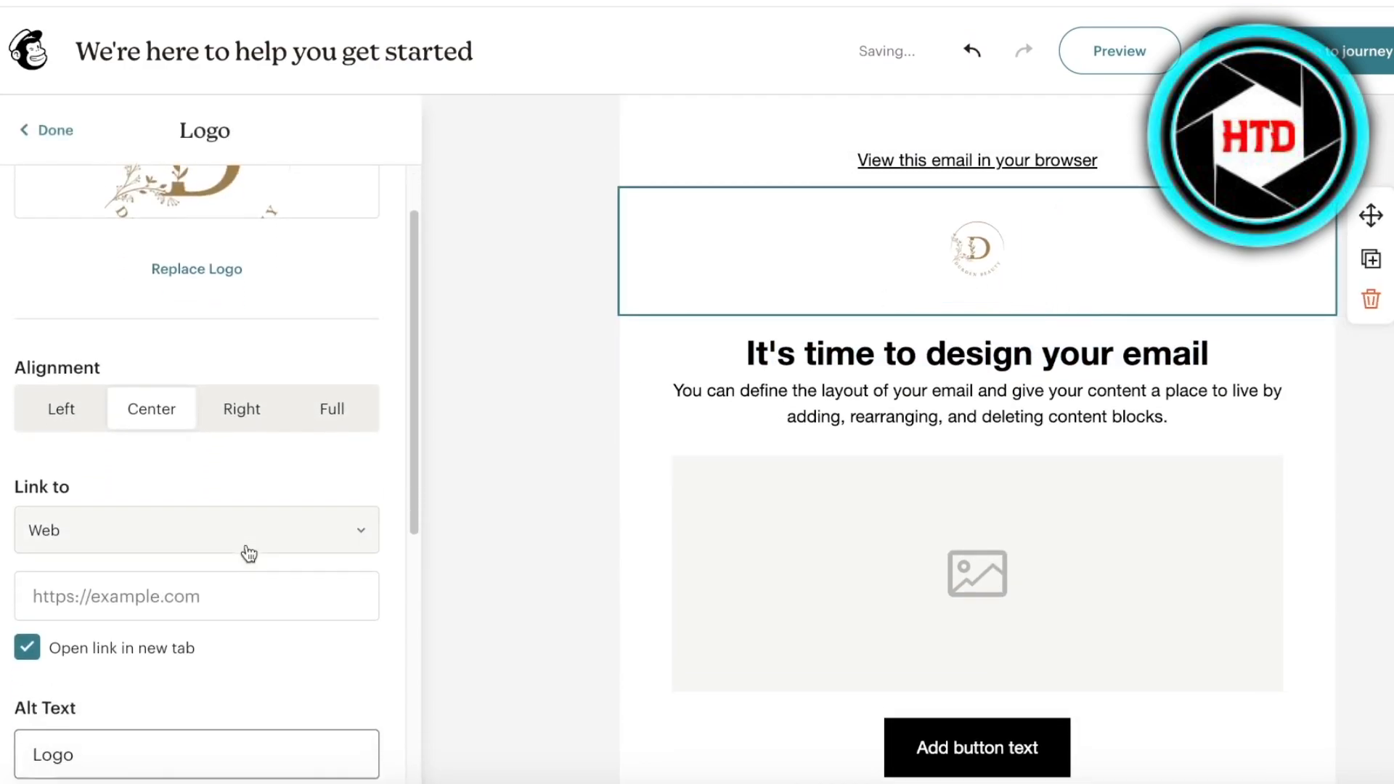
pyautogui.scroll(-5, 195, 543)
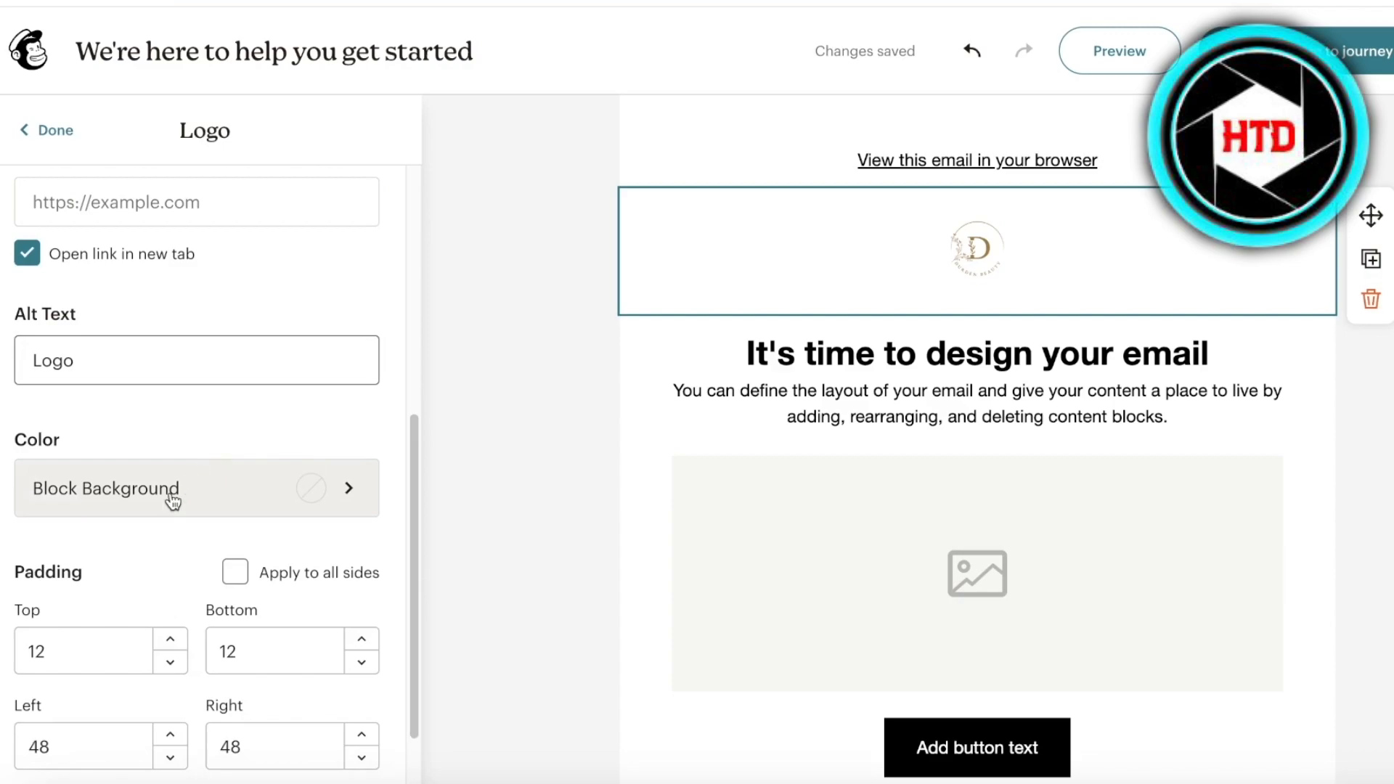
pyautogui.scroll(-3, 164, 514)
pyautogui.scroll(10, 234, 559)
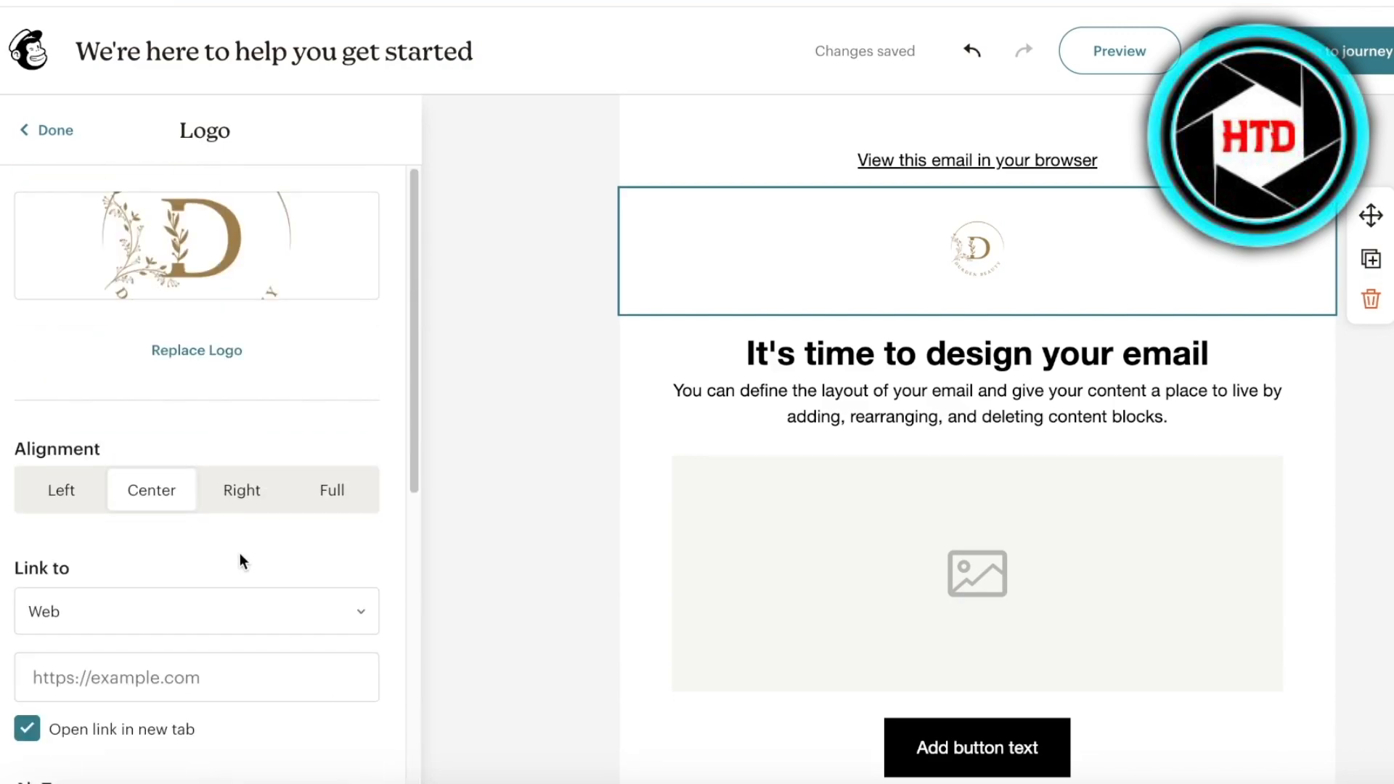
# Step: Replace the heading with "Welcome to Durden" and the paragraph below it with "Thanks for signing up to our newsletter"
pyautogui.click(1034, 359)
pyautogui.tripleClick(1032, 367)
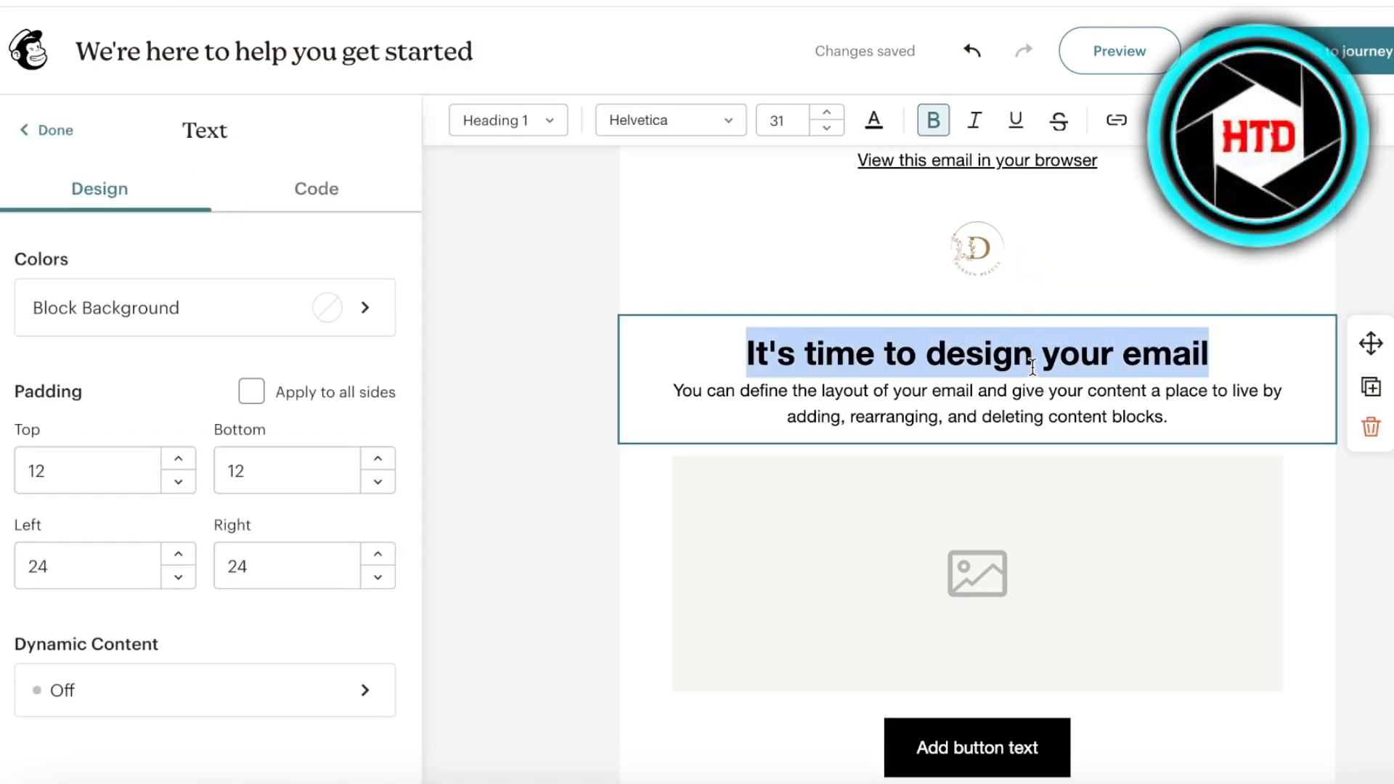
pyautogui.write('Welcome to Du')
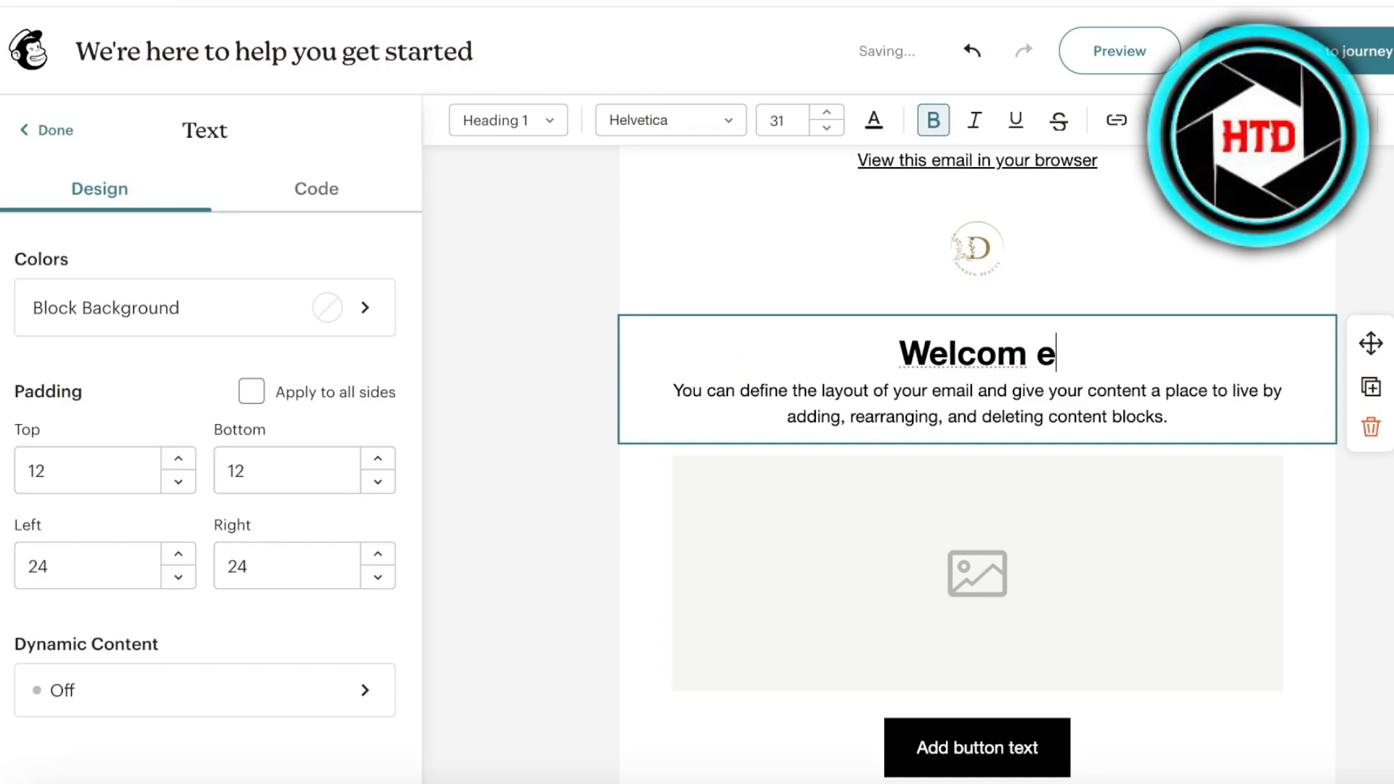
pyautogui.write('rden')
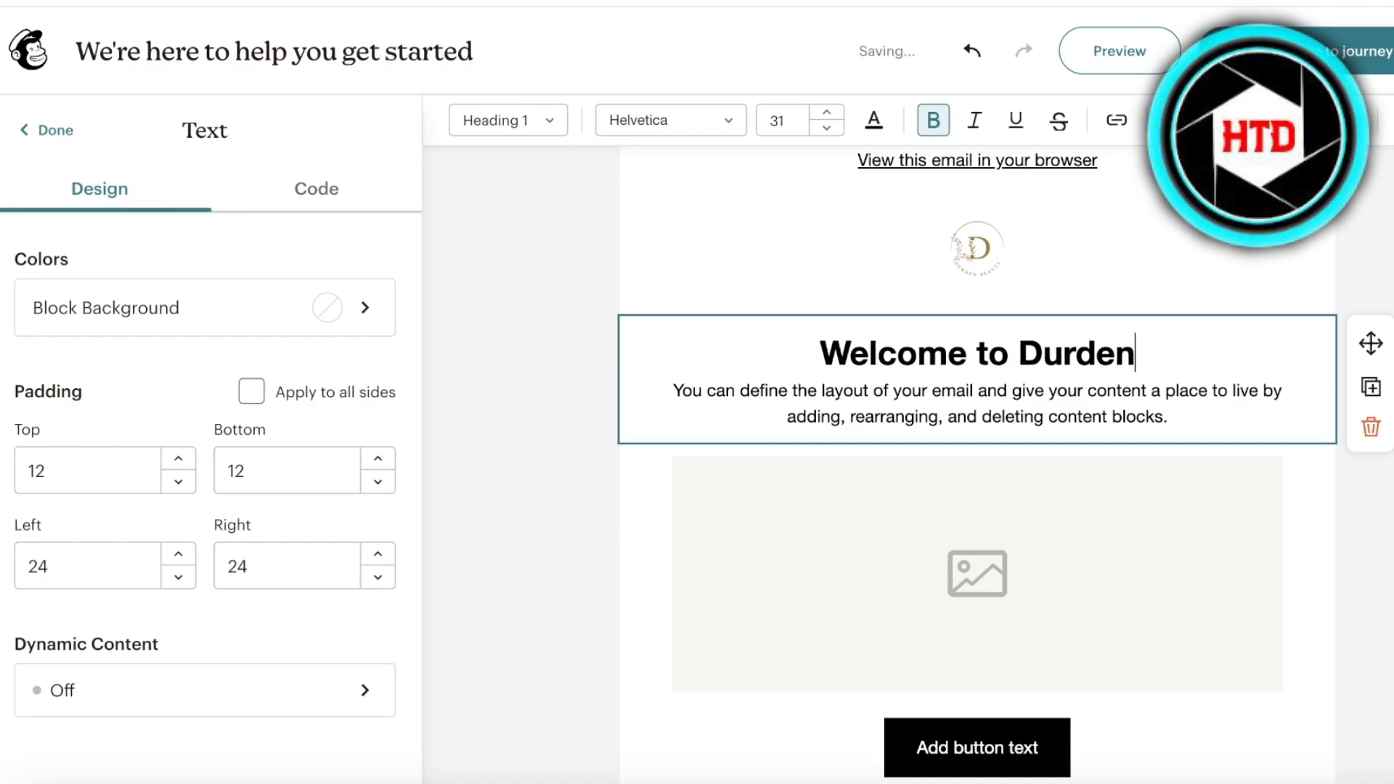
pyautogui.tripleClick(1037, 390)
pyautogui.write('Thanks for sign')
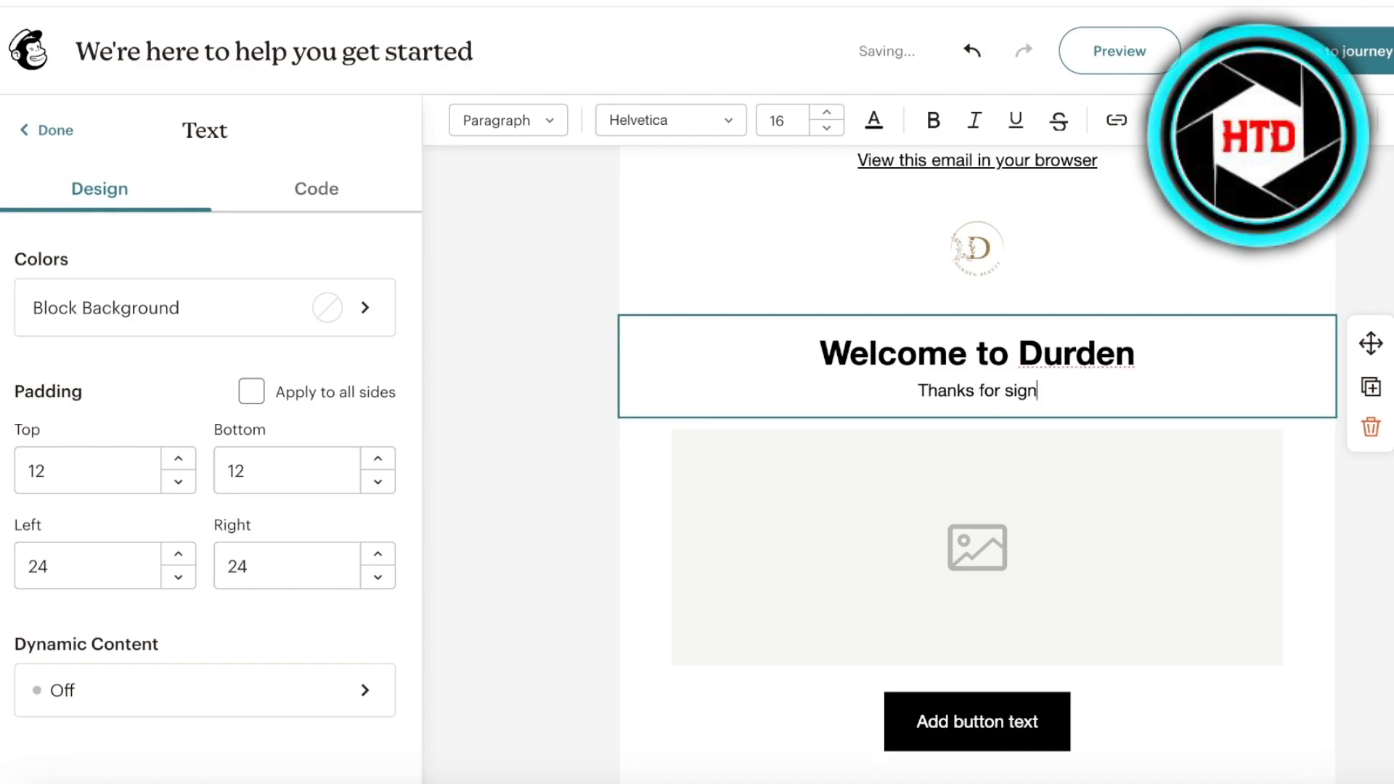
pyautogui.write('ing up to our newsletter')
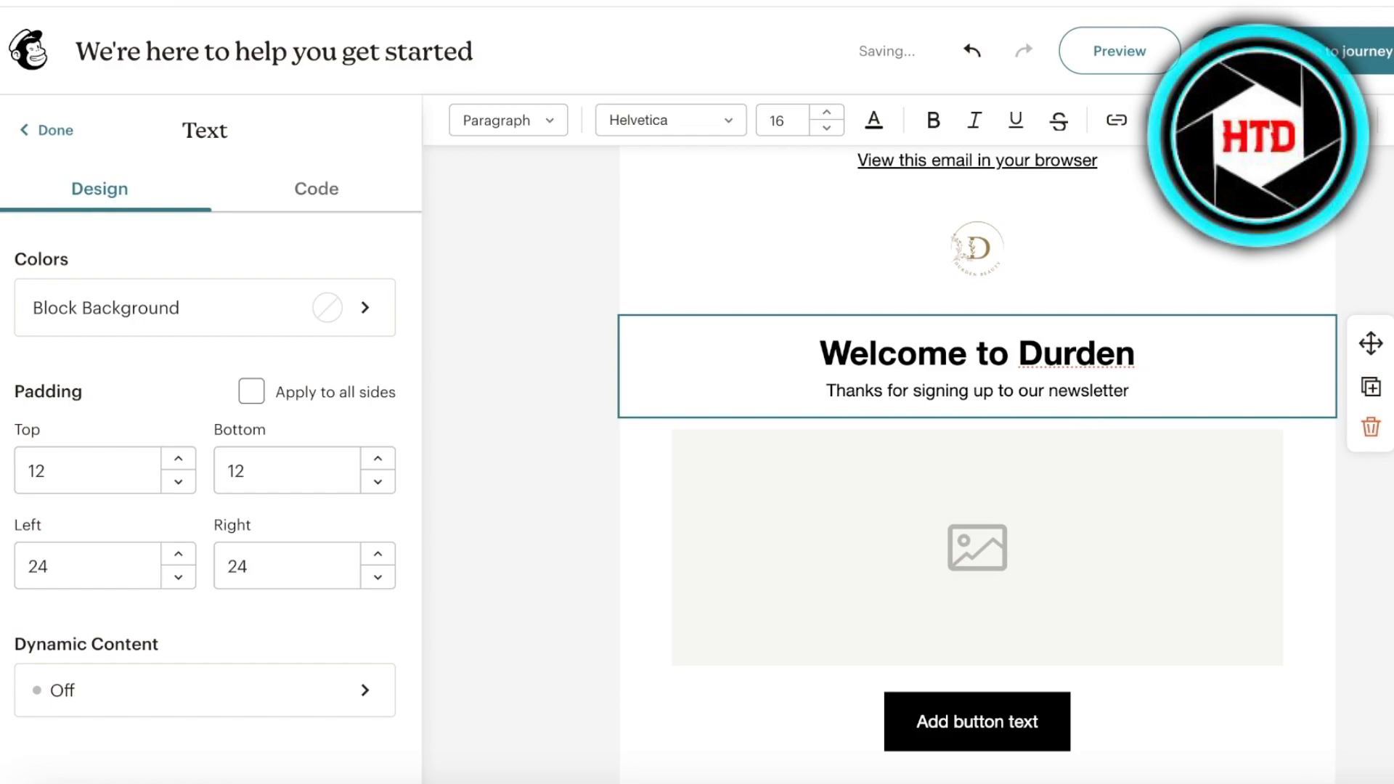
# Step: Start an image upload for the placeholder block below the text and preview candidate files in the Desktop folder
pyautogui.click(1013, 554)
pyautogui.click(183, 360)
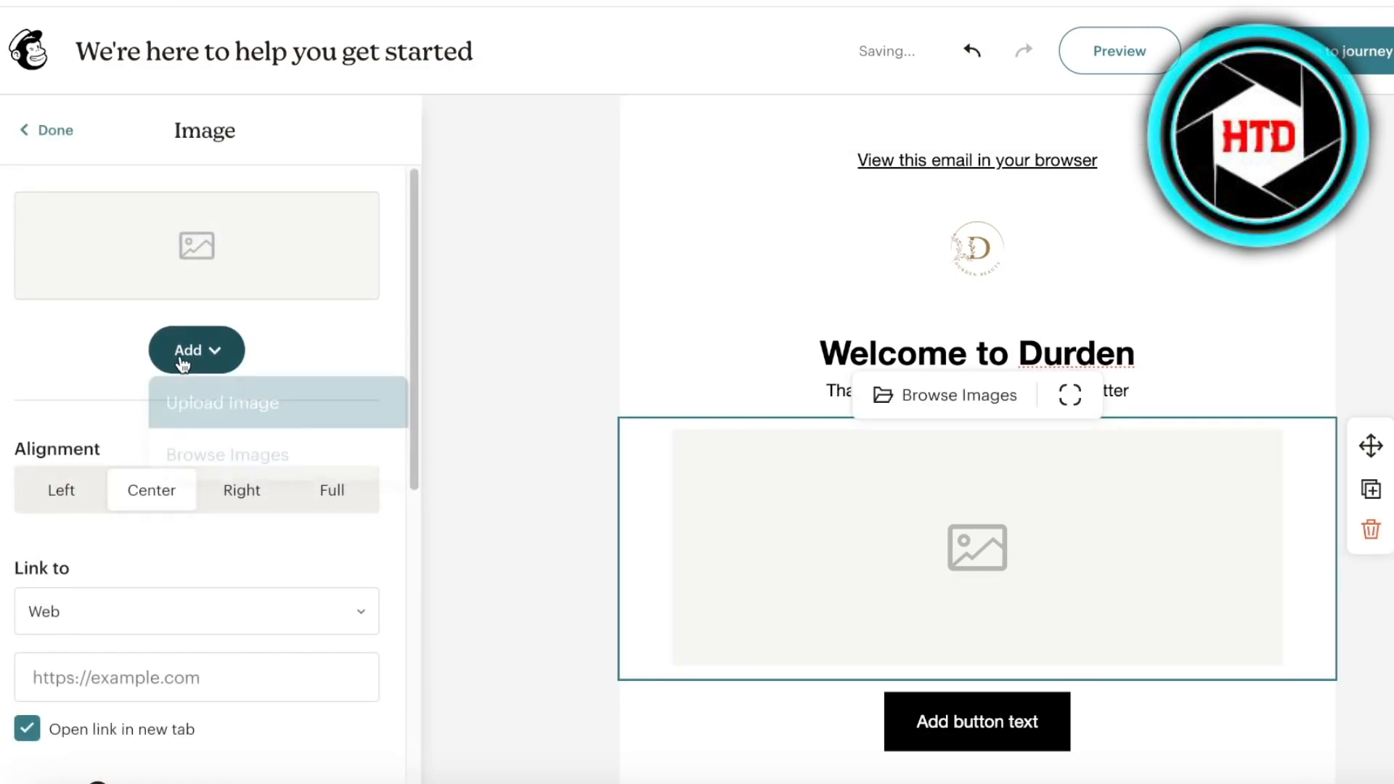
pyautogui.click(213, 427)
pyautogui.click(411, 252)
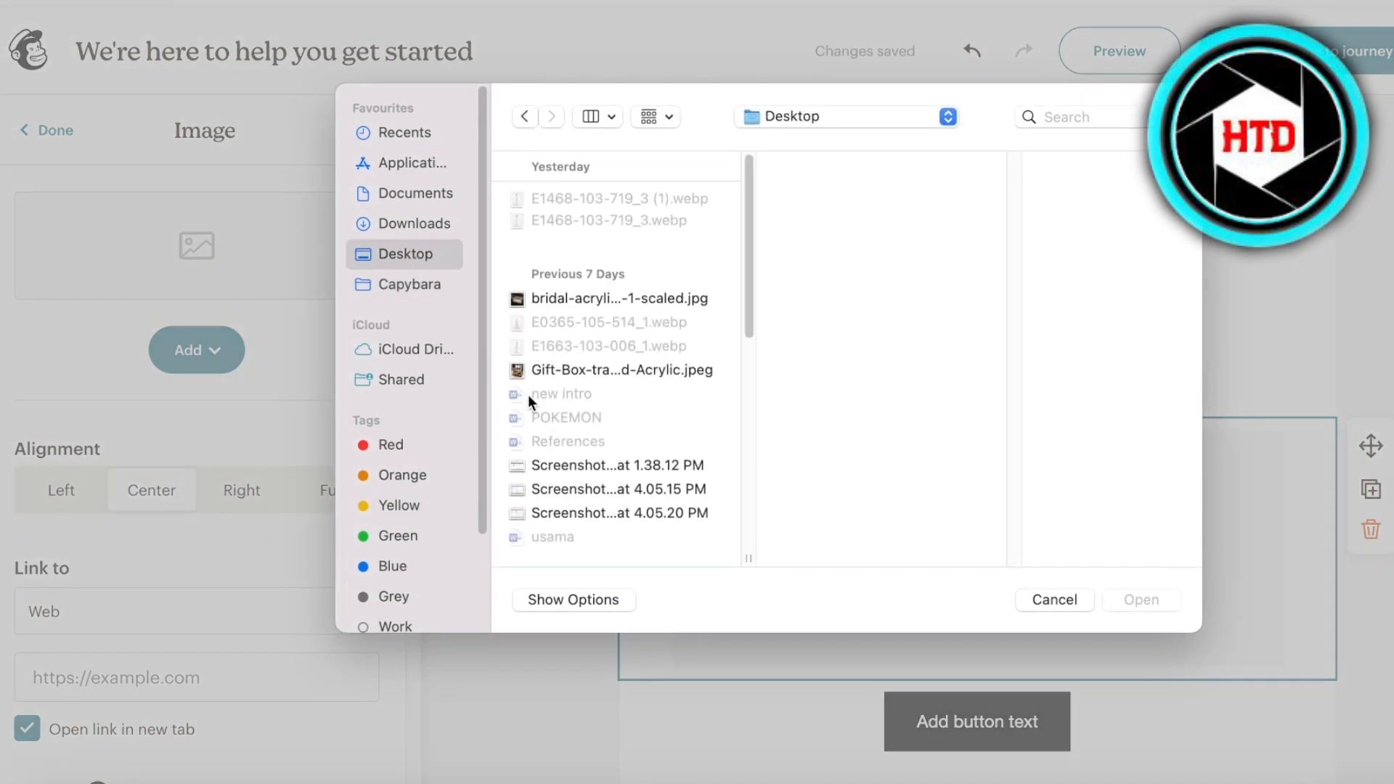
pyautogui.click(541, 372)
pyautogui.scroll(-10, 572, 492)
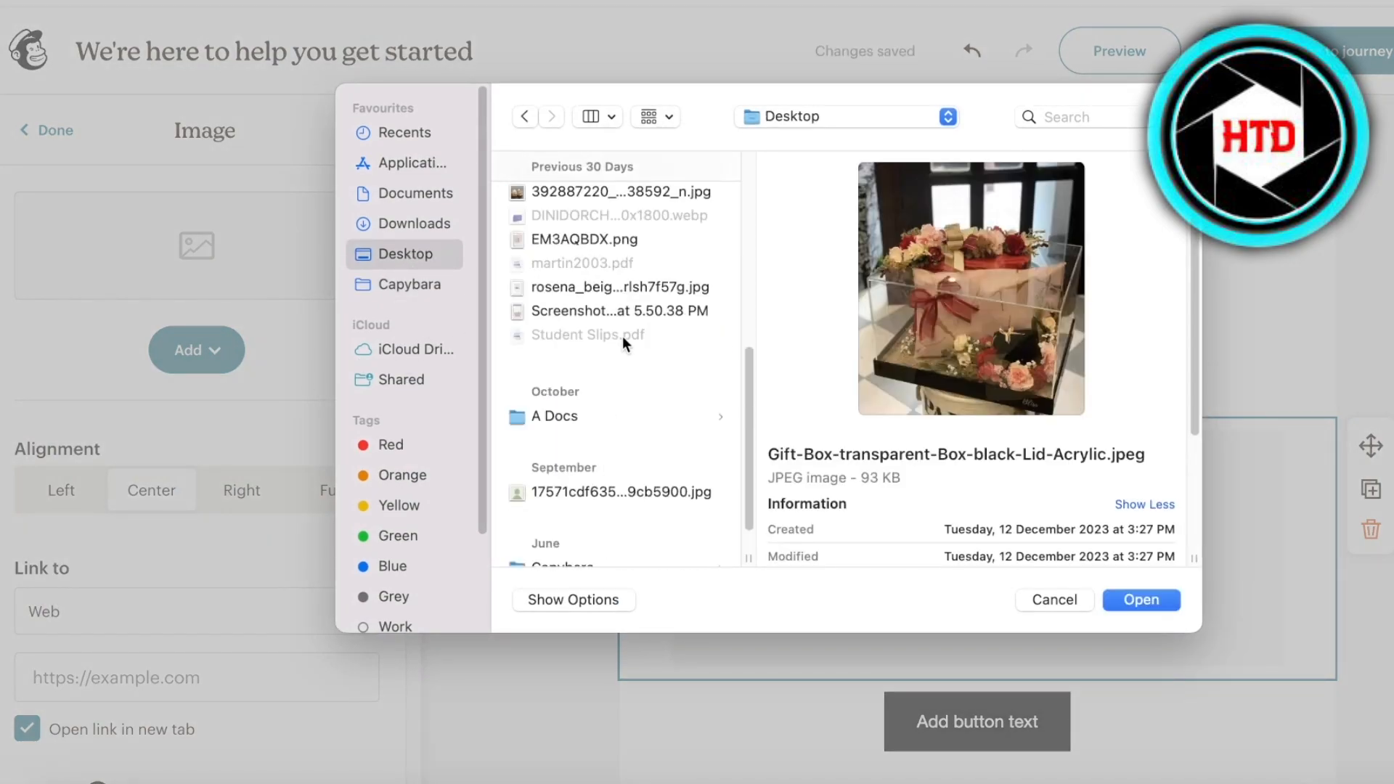
pyautogui.click(602, 286)
pyautogui.click(587, 239)
pyautogui.scroll(-2, 611, 400)
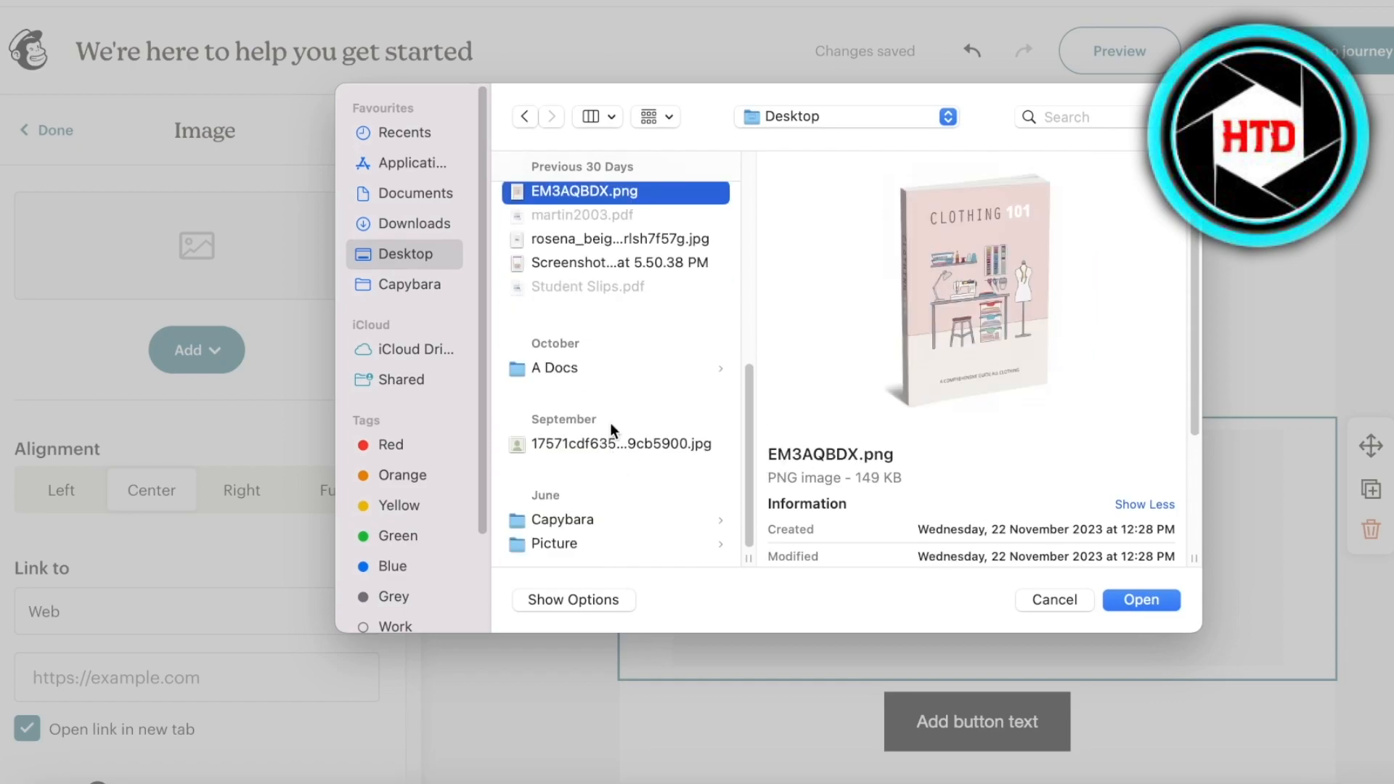
# Step: Upload the vecteezy_be...5025698.jpg picture from the Downloads folder into the image block
pyautogui.click(390, 222)
pyautogui.scroll(-10, 578, 381)
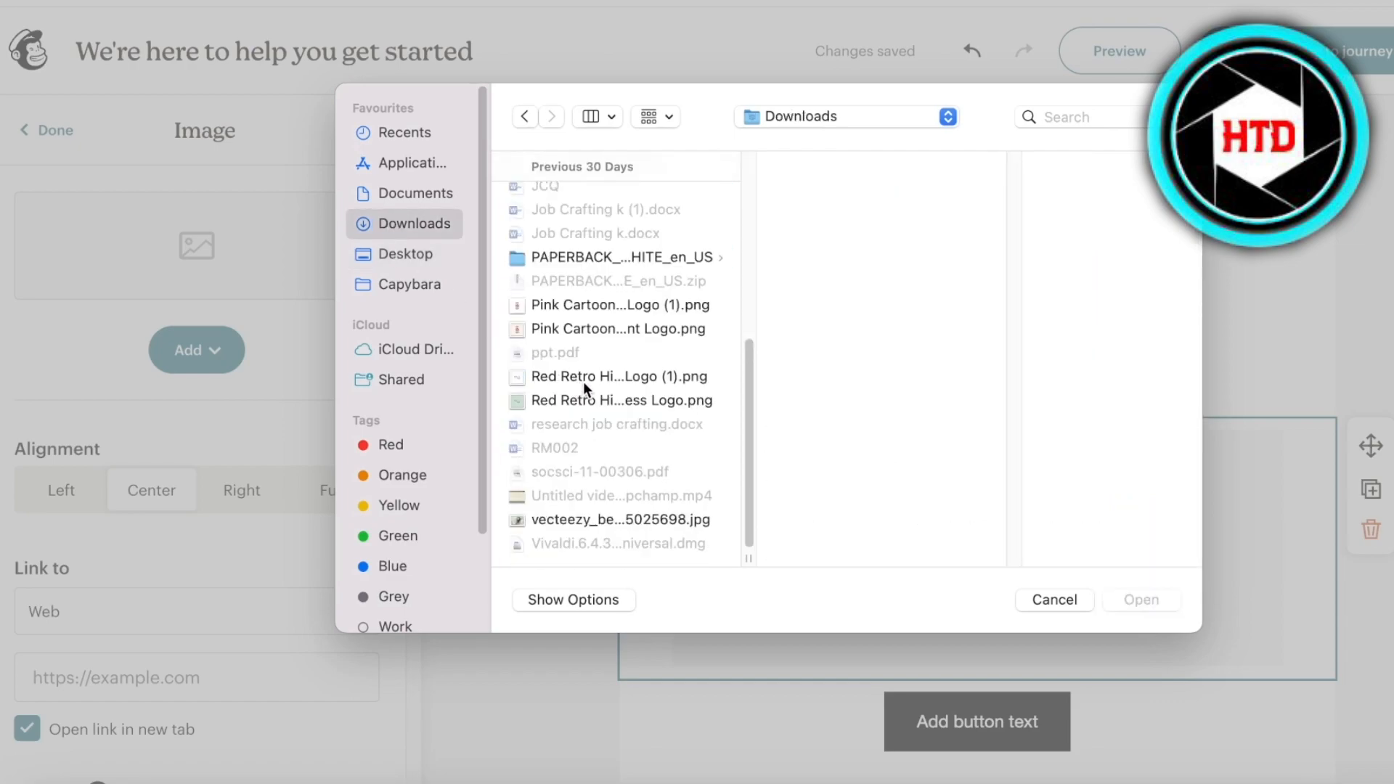
pyautogui.click(585, 327)
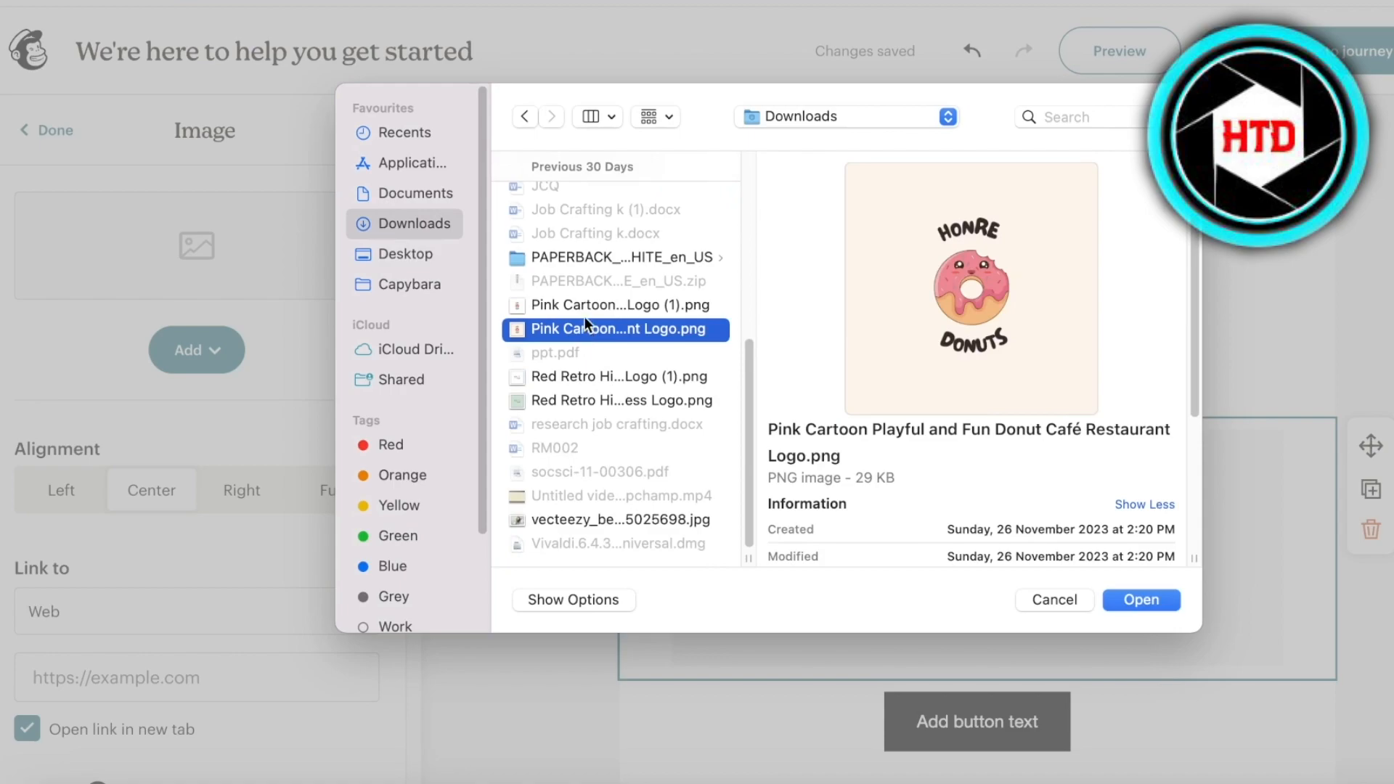
pyautogui.click(590, 303)
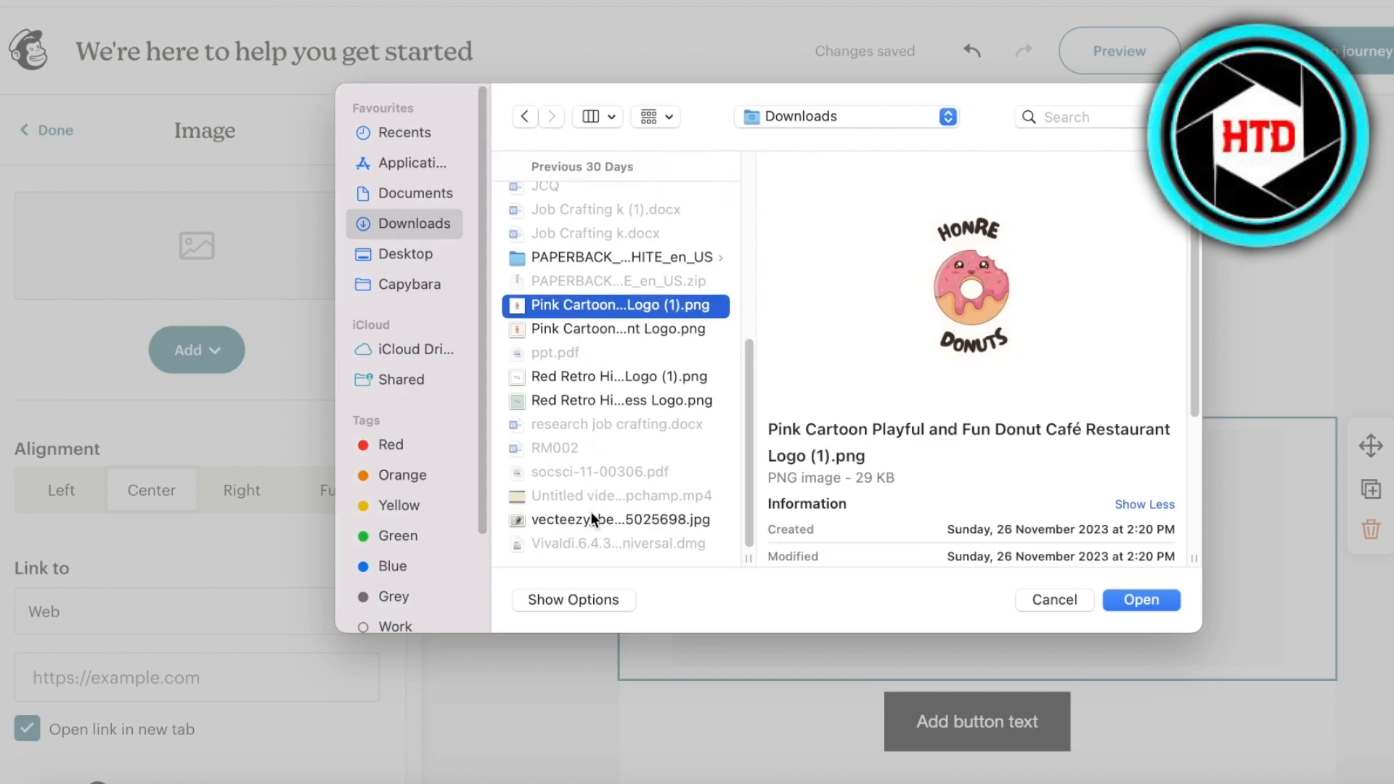
pyautogui.press('Return')
pyautogui.scroll(-8, 977, 406)
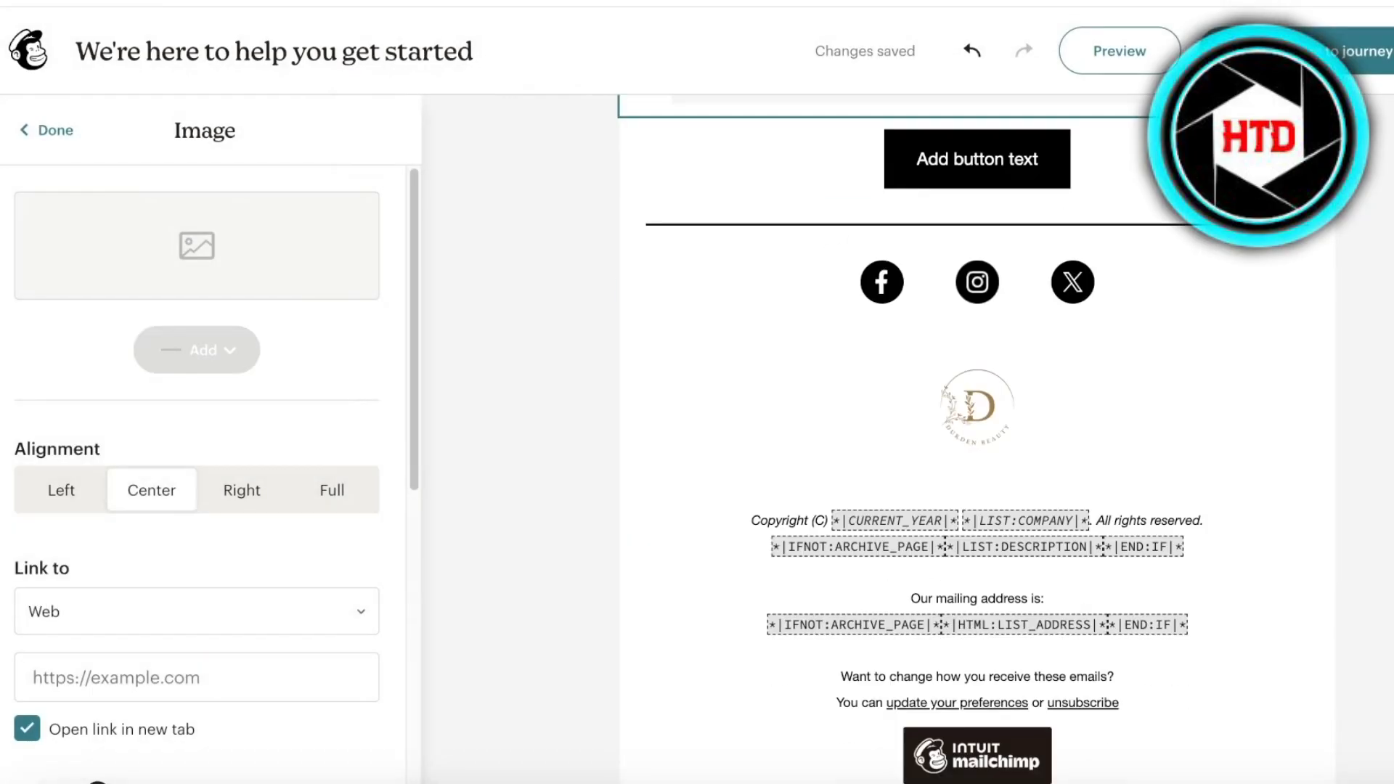
pyautogui.click(947, 156)
pyautogui.click(232, 308)
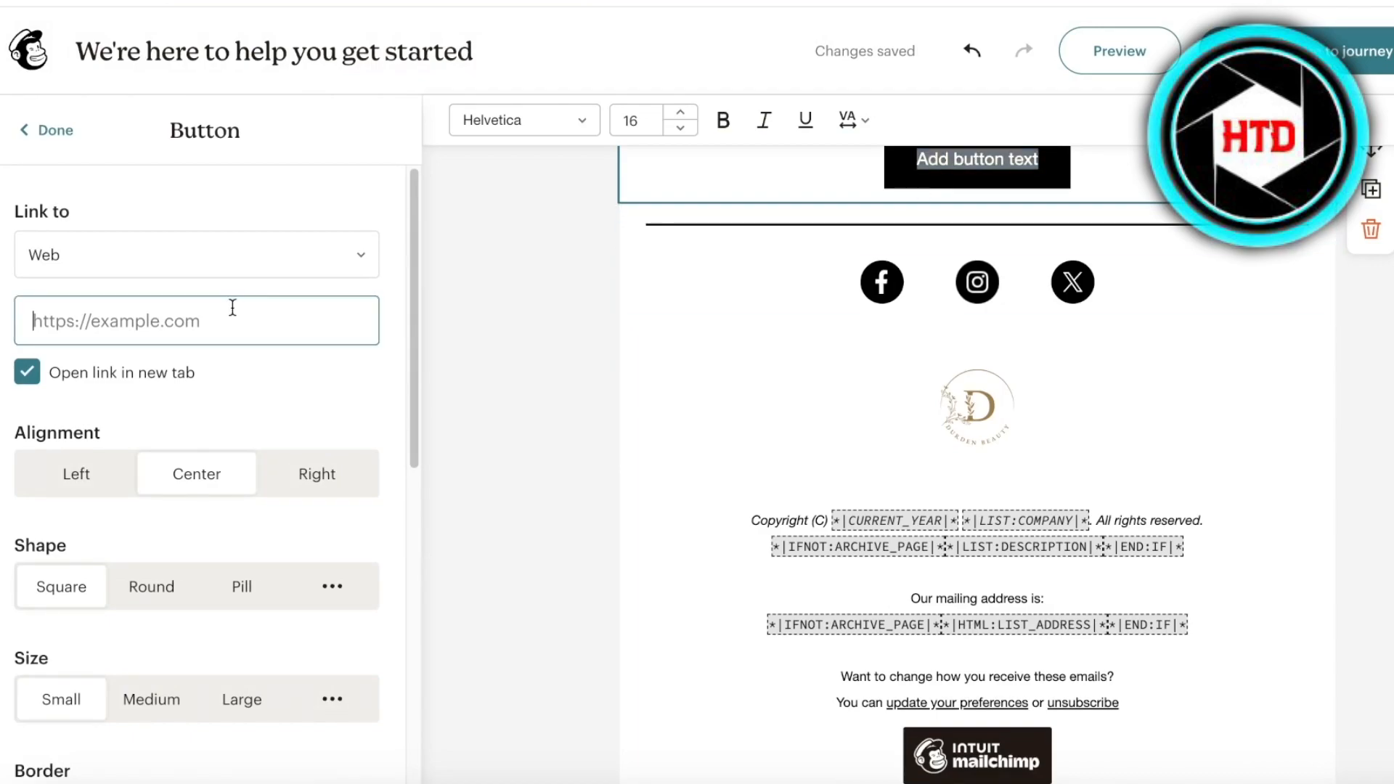
pyautogui.write('AS')
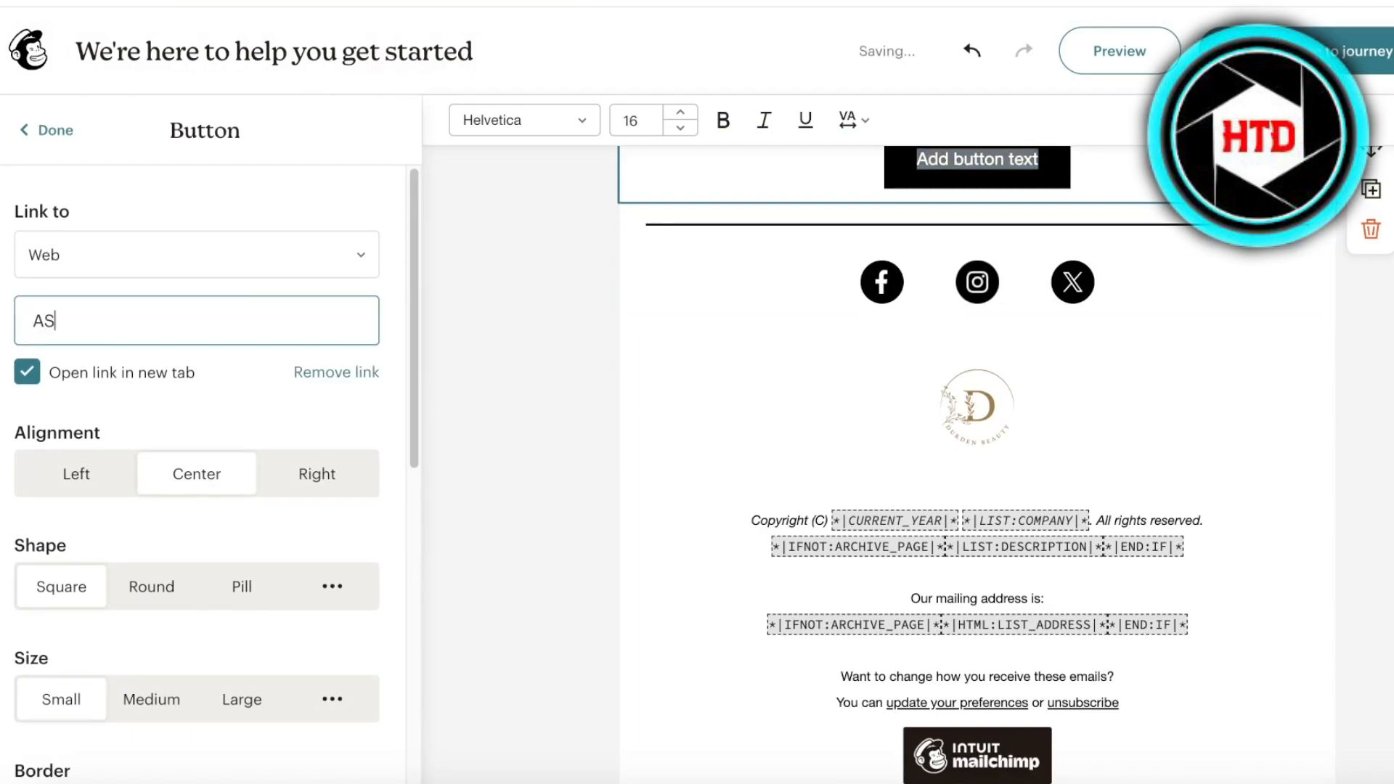
pyautogui.hotkey('ctrl', 'a')
pyautogui.press('BackSpace')
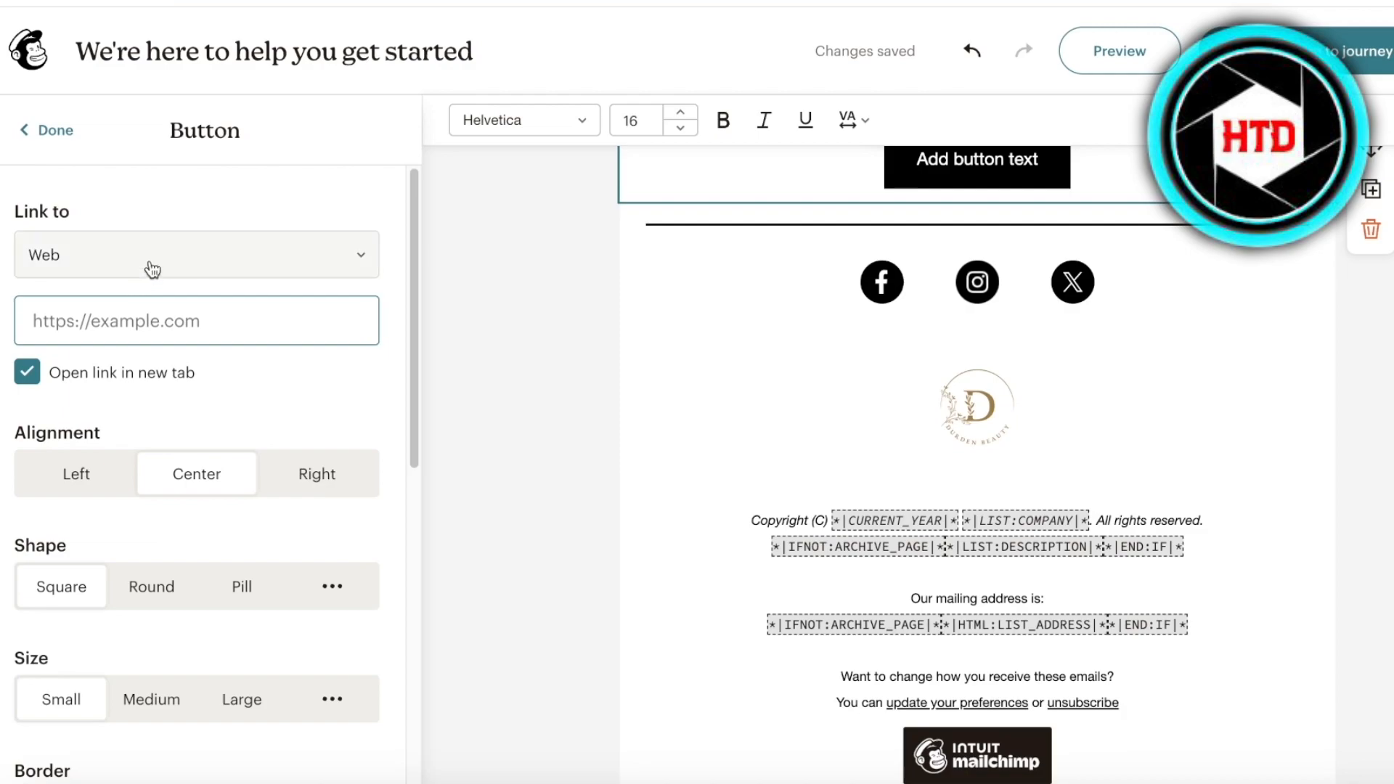
pyautogui.click(172, 260)
pyautogui.click(106, 309)
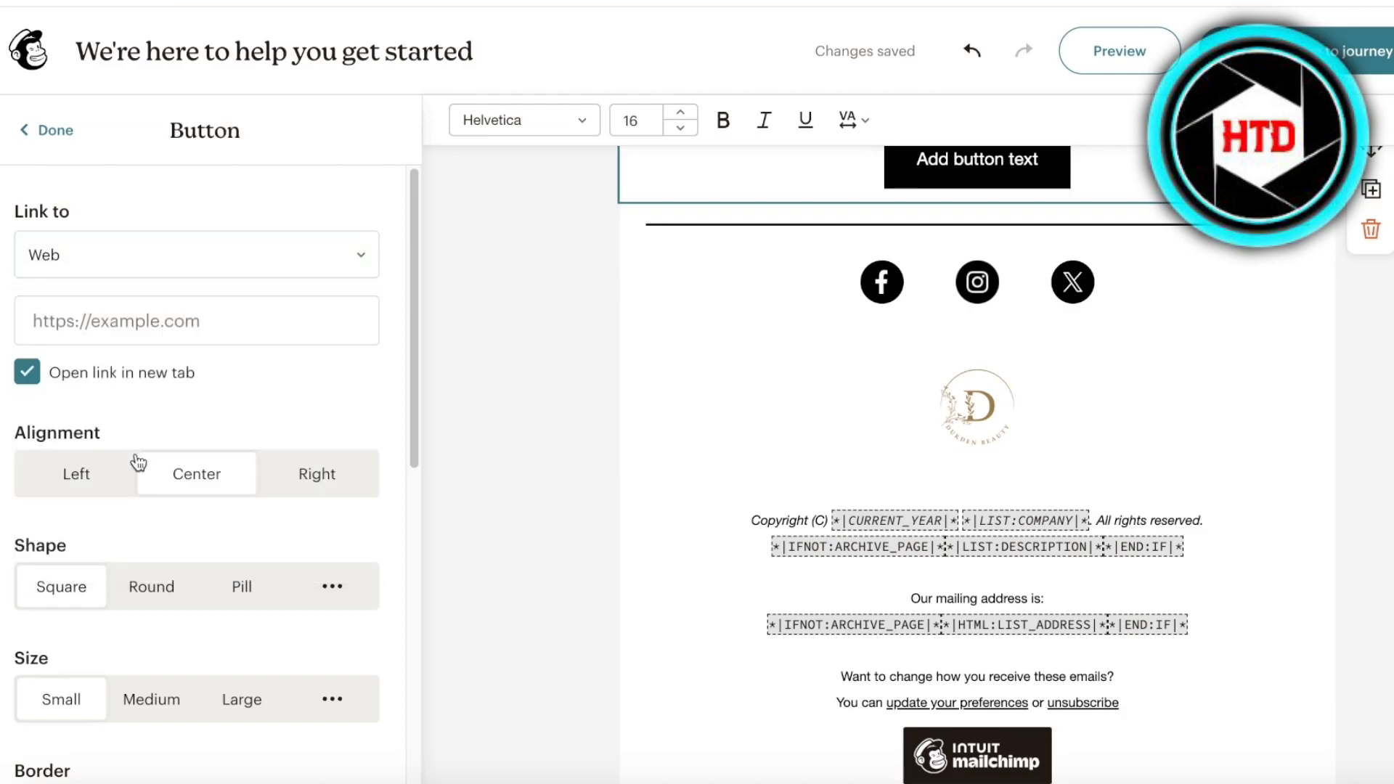
# Step: Change the button's text to "Buy Now" and finish editing the button
pyautogui.scroll(-6, 47, 482)
pyautogui.scroll(4, 962, 419)
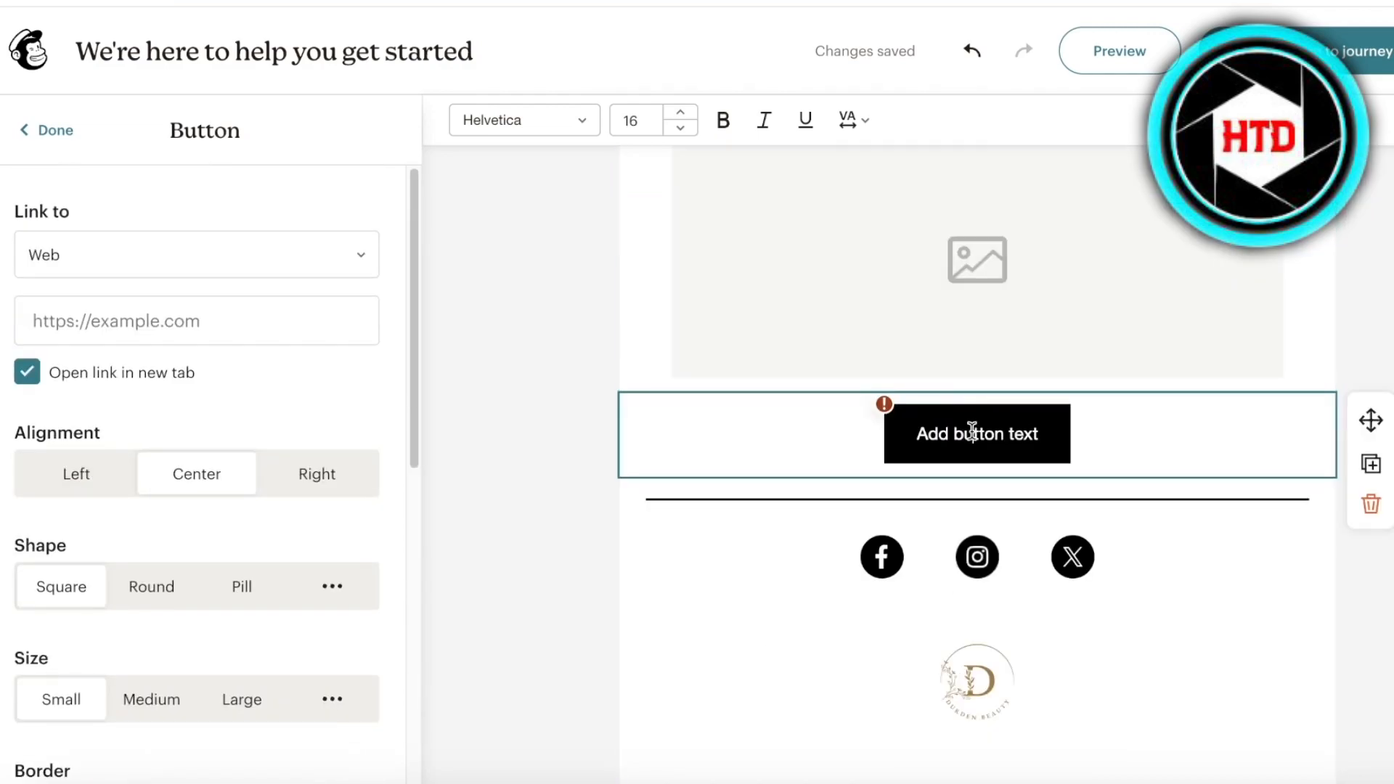
pyautogui.tripleClick(972, 431)
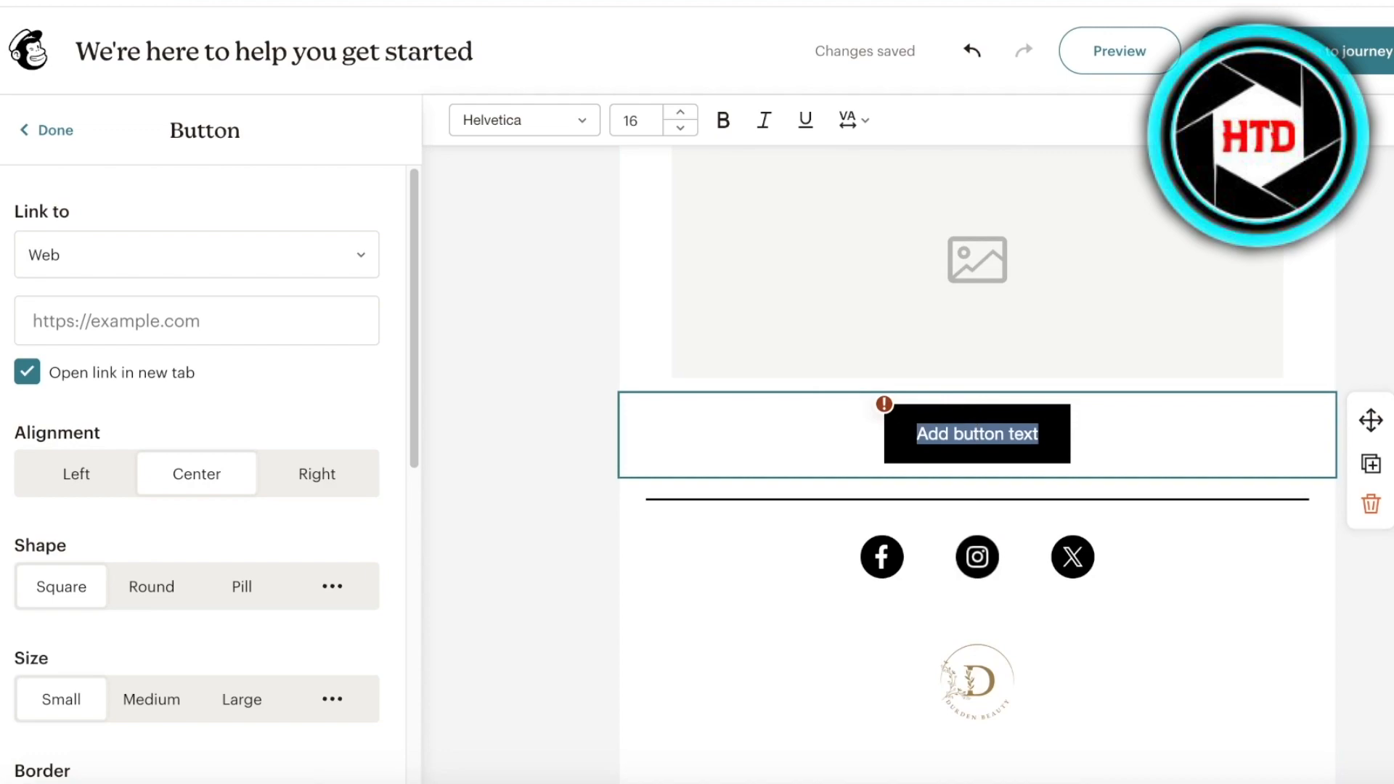
pyautogui.write('N')
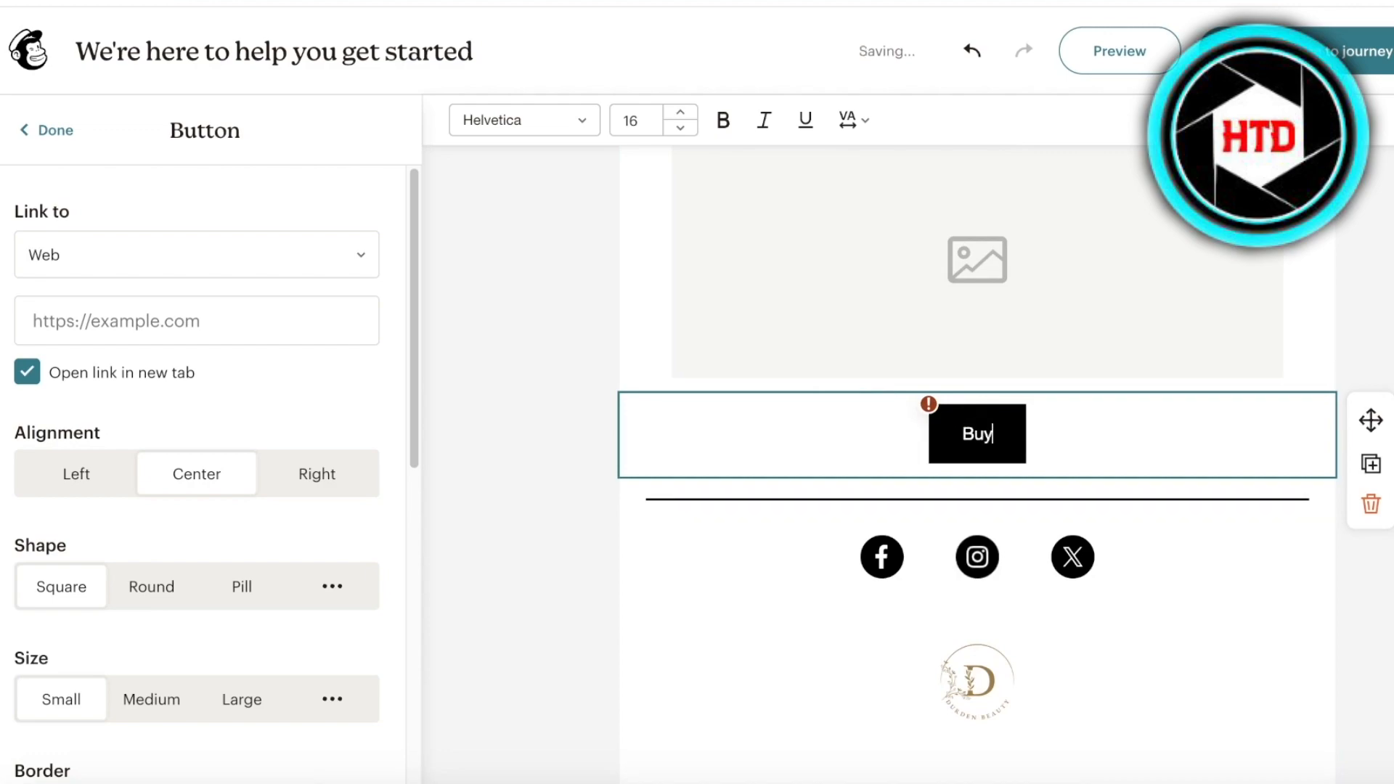
pyautogui.write('Buy Now')
pyautogui.click(48, 131)
# Step: Insert a paragraph block between the image and the Buy Now button, reading "Our New Collection is out now"
pyautogui.scroll(2, 1095, 372)
pyautogui.scroll(-8, 1067, 319)
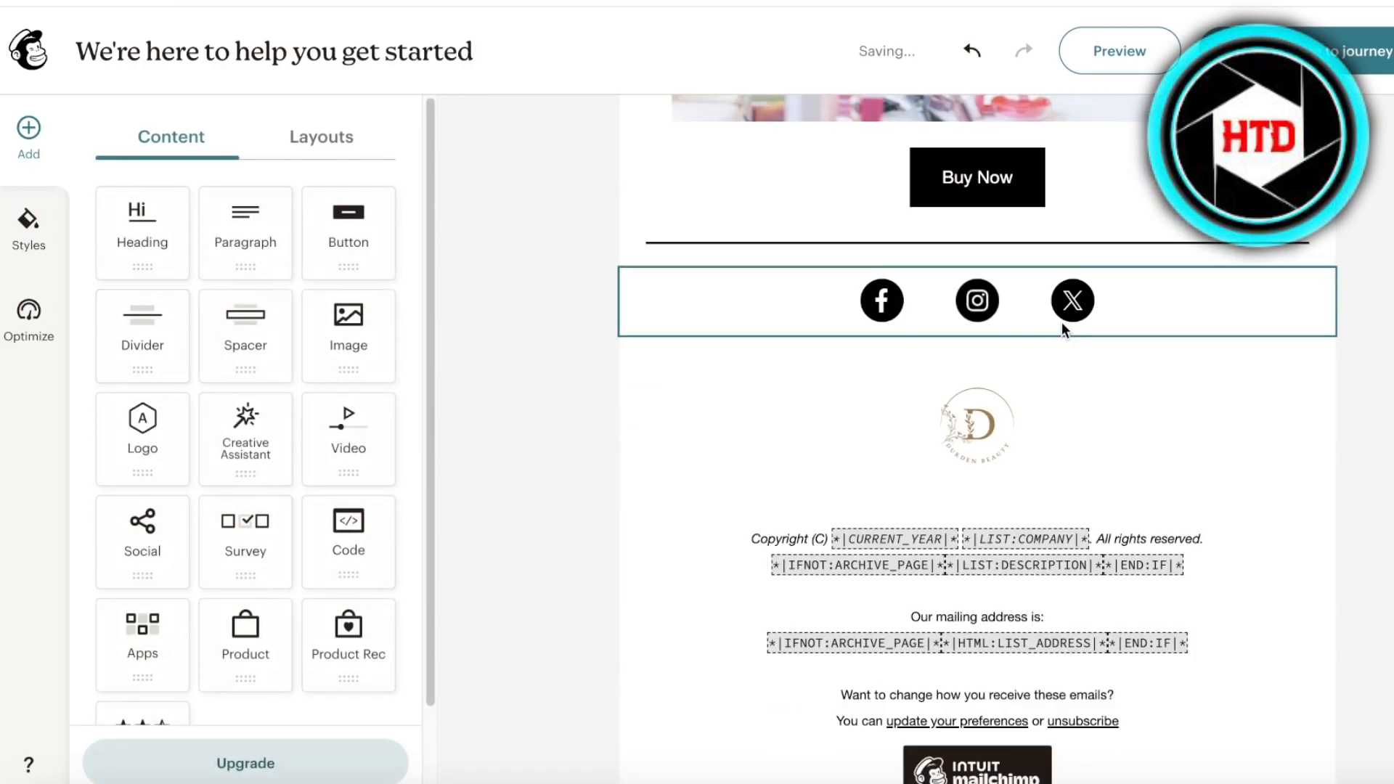
pyautogui.scroll(2, 1061, 321)
pyautogui.moveTo(245, 232); pyautogui.dragTo(896, 312)
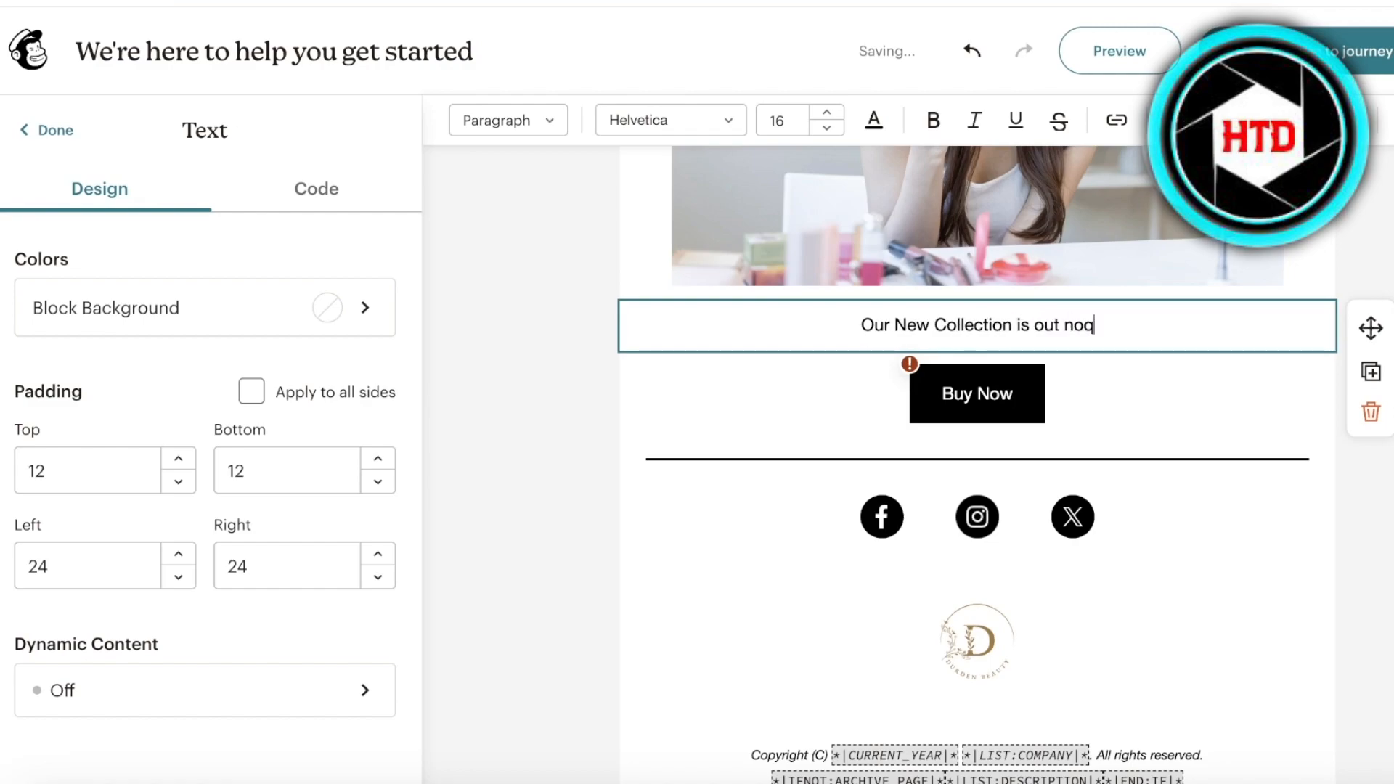
pyautogui.press('BackSpace')
pyautogui.write('w')
# Step: Add a second line to the new paragraph reading "Shop the lastest styles for less then $100"
pyautogui.press('Return')
pyautogui.write('Shop the lastest styles for less the')
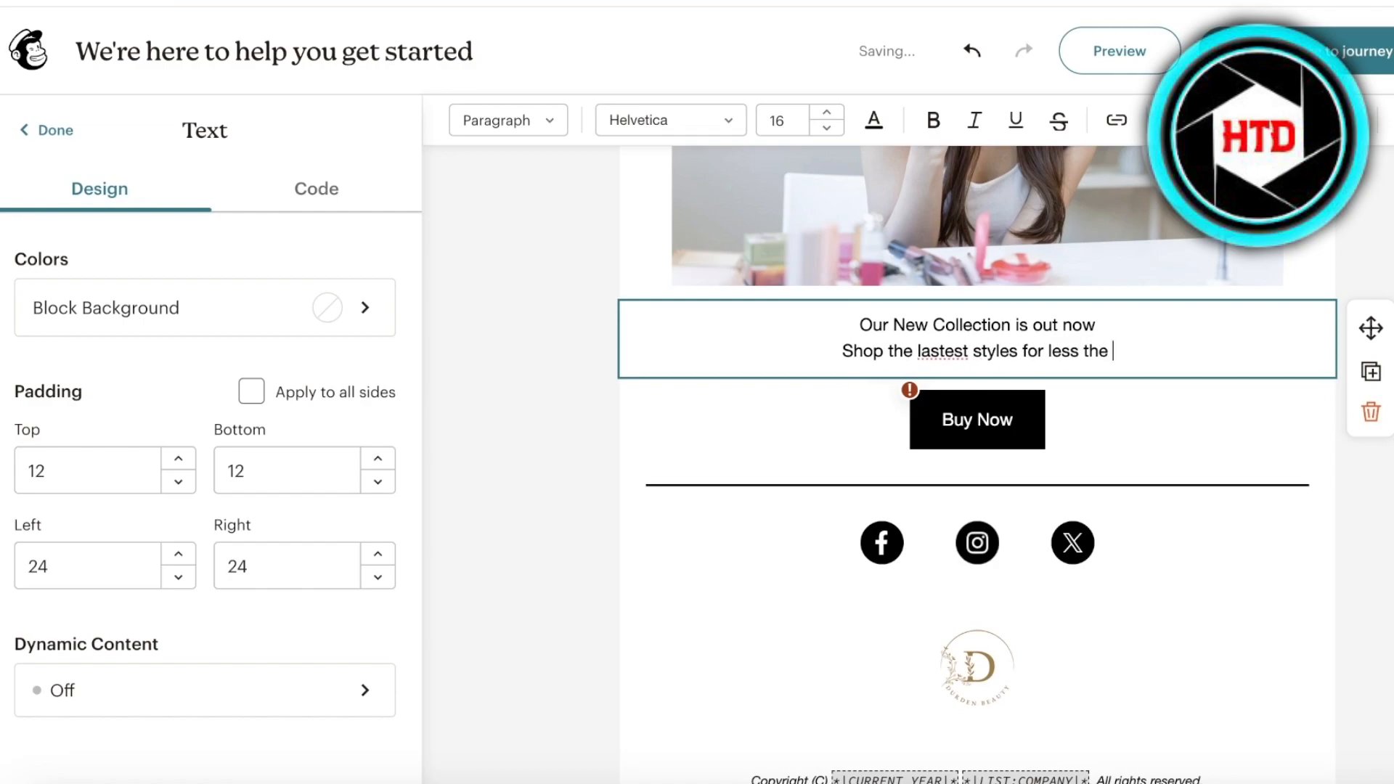
pyautogui.press('BackSpace')
pyautogui.write('n $100')
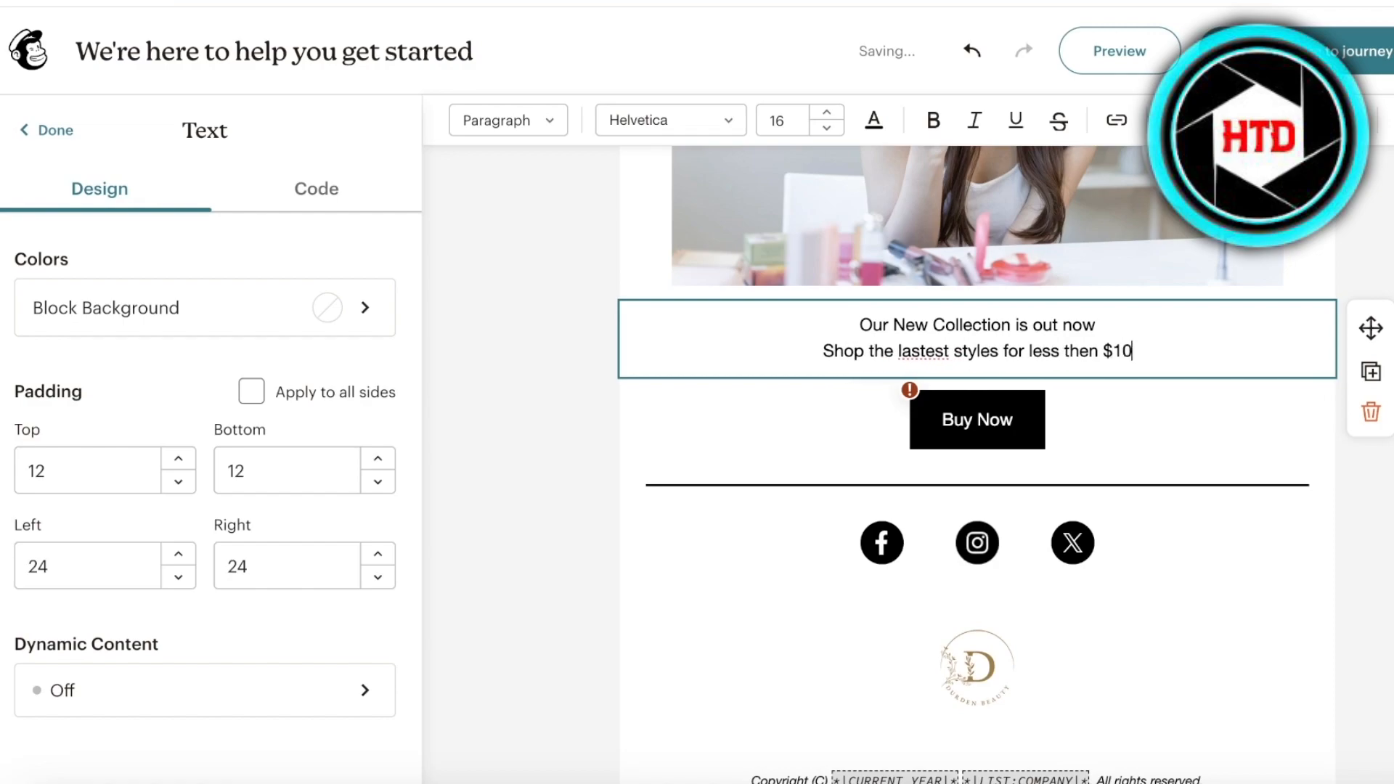
# Step: Finish editing the paragraph block and review the email from its header to its footer
pyautogui.click(1356, 493)
pyautogui.scroll(6, 1286, 429)
pyautogui.scroll(2, 1283, 420)
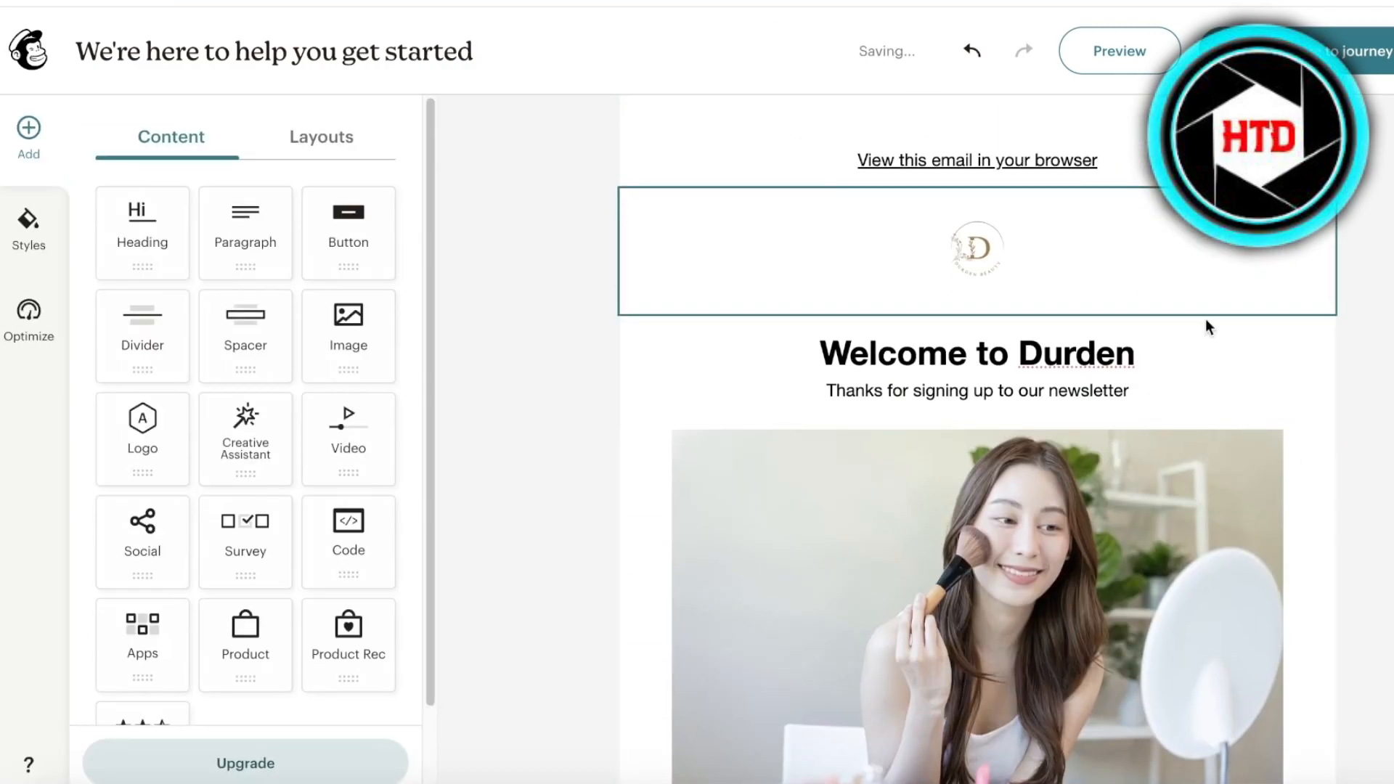
pyautogui.scroll(-10, 1286, 429)
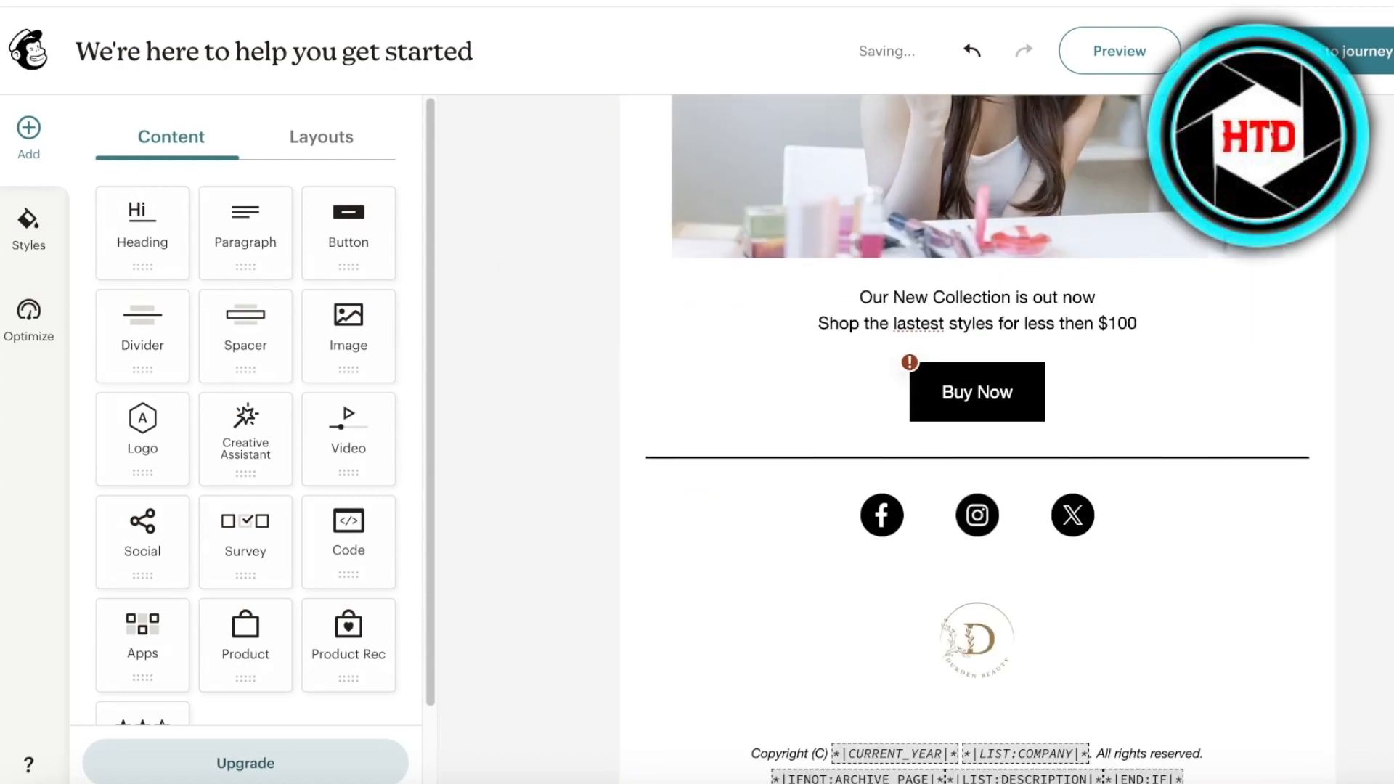
pyautogui.scroll(8, 1285, 430)
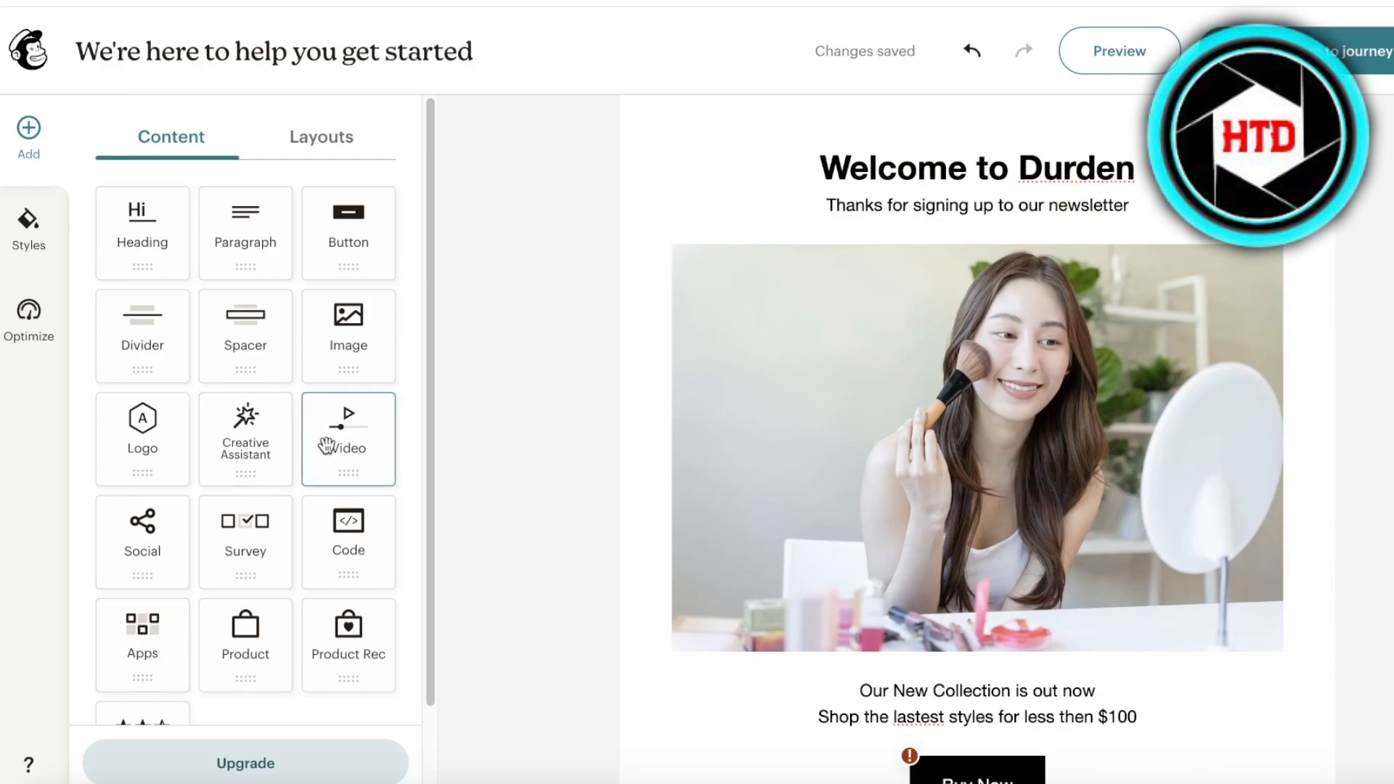
# Step: Look through the available content blocks and the blank and prebuilt layouts
pyautogui.scroll(-2, 181, 301)
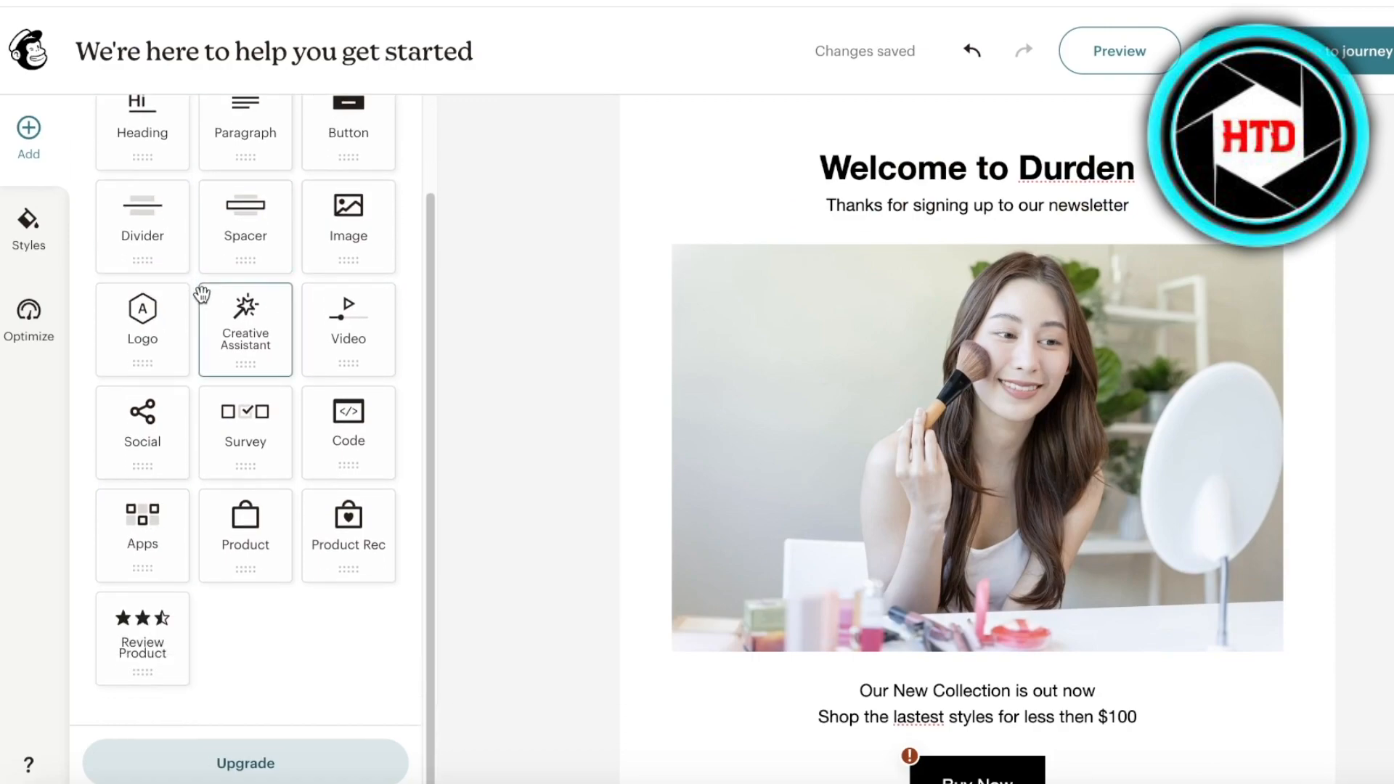
pyautogui.scroll(3, 341, 131)
pyautogui.click(320, 139)
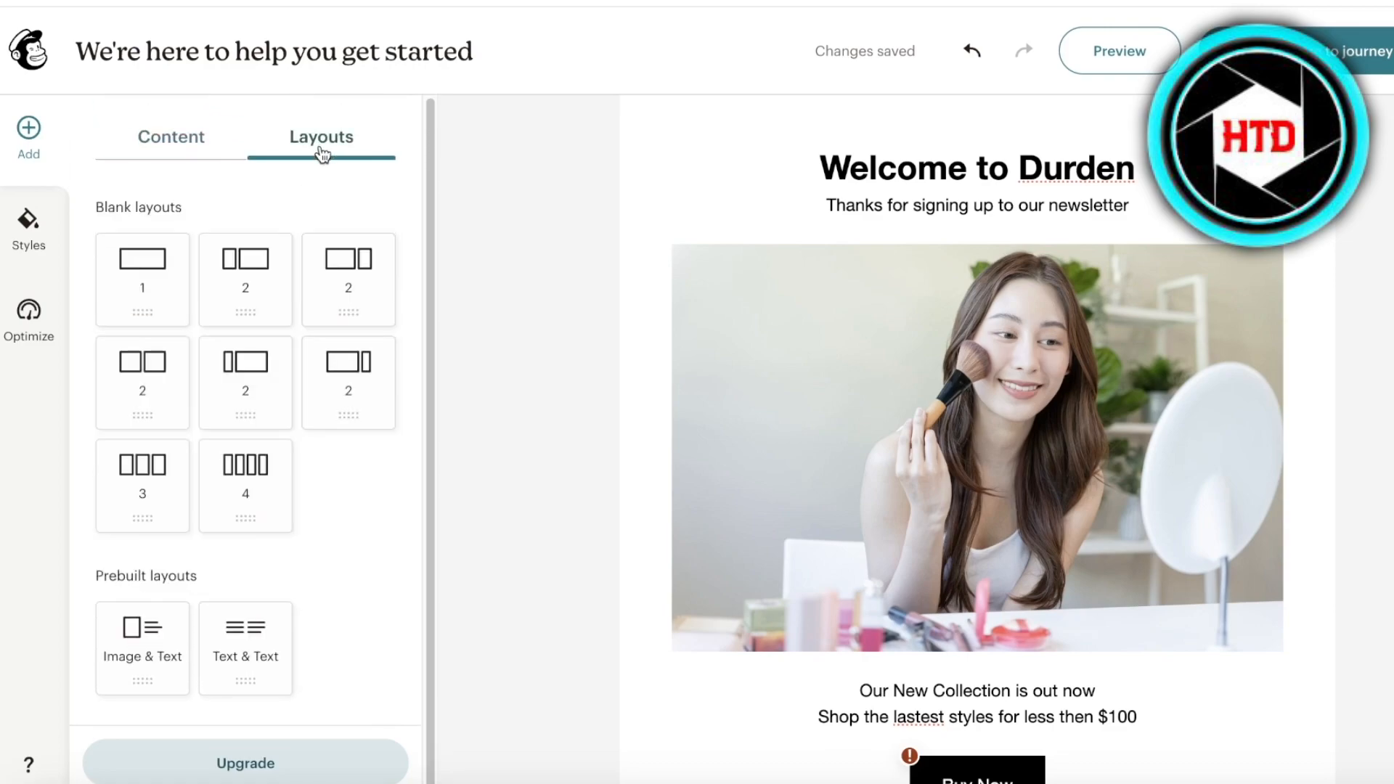
pyautogui.scroll(-7, 940, 399)
pyautogui.scroll(6, 943, 315)
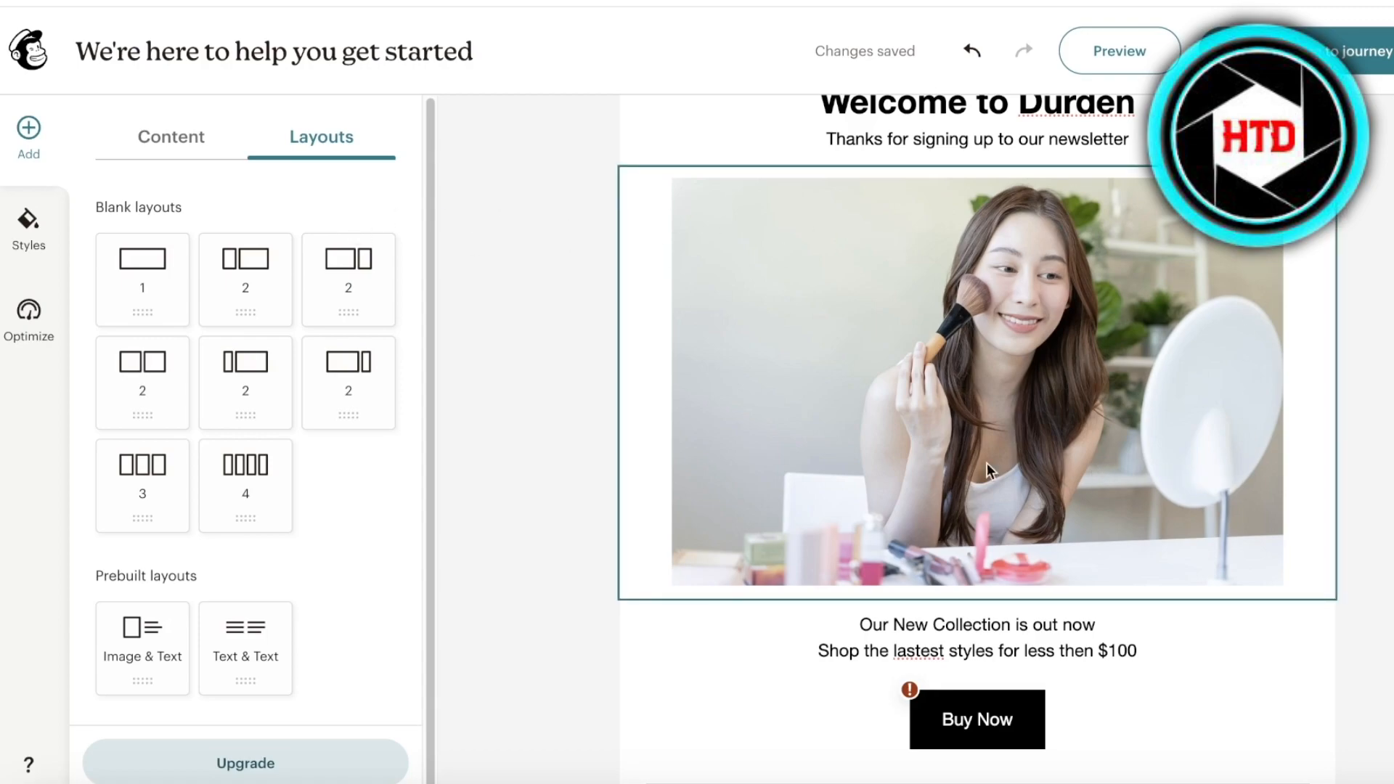
pyautogui.scroll(-1, 244, 401)
# Step: Set the email's background color to a light pinkish grey in the desktop styles
pyautogui.click(21, 228)
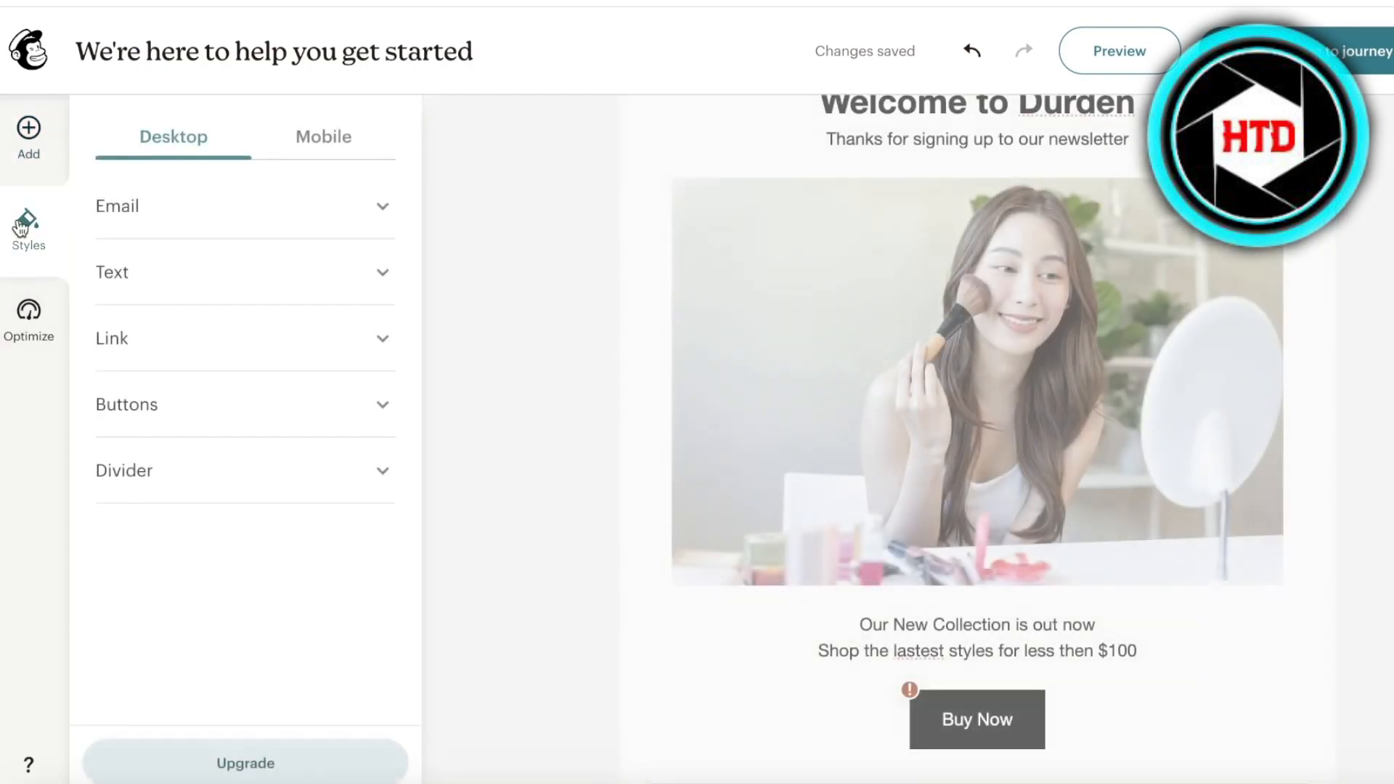
pyautogui.click(222, 206)
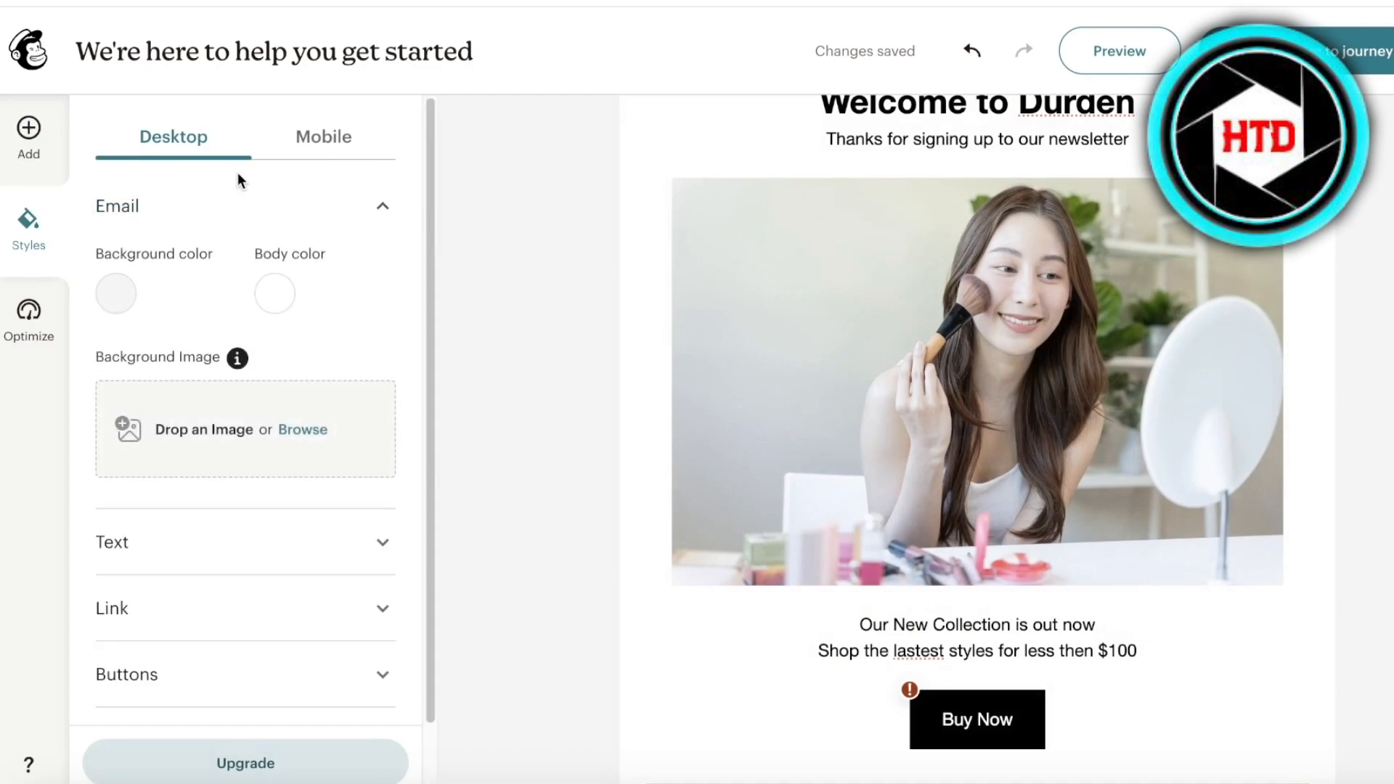
pyautogui.click(123, 284)
pyautogui.moveTo(110, 256); pyautogui.dragTo(25, 210)
pyautogui.click(45, 131)
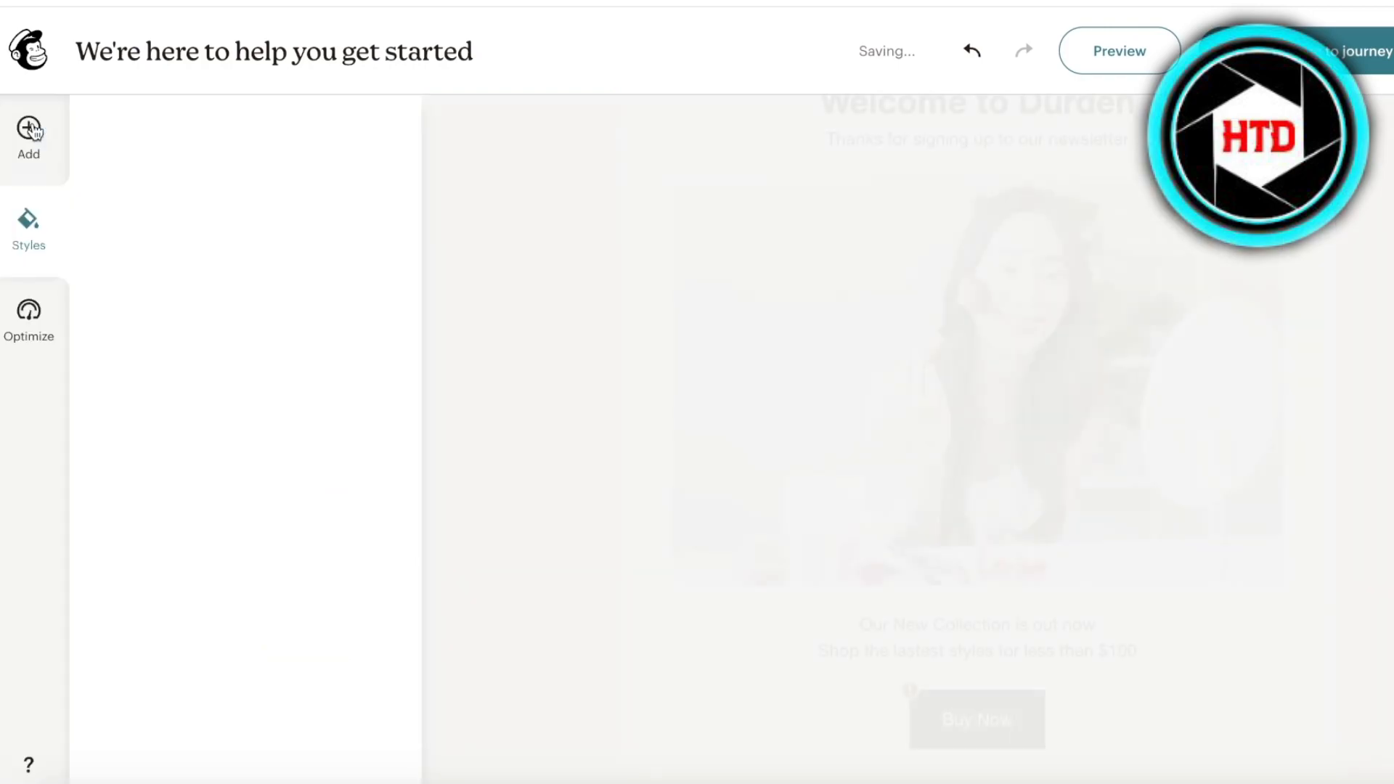
# Step: Set the email's body color to light pink, hex FFF3FC
pyautogui.click(274, 293)
pyautogui.moveTo(84, 302); pyautogui.dragTo(33, 164)
pyautogui.click(310, 474)
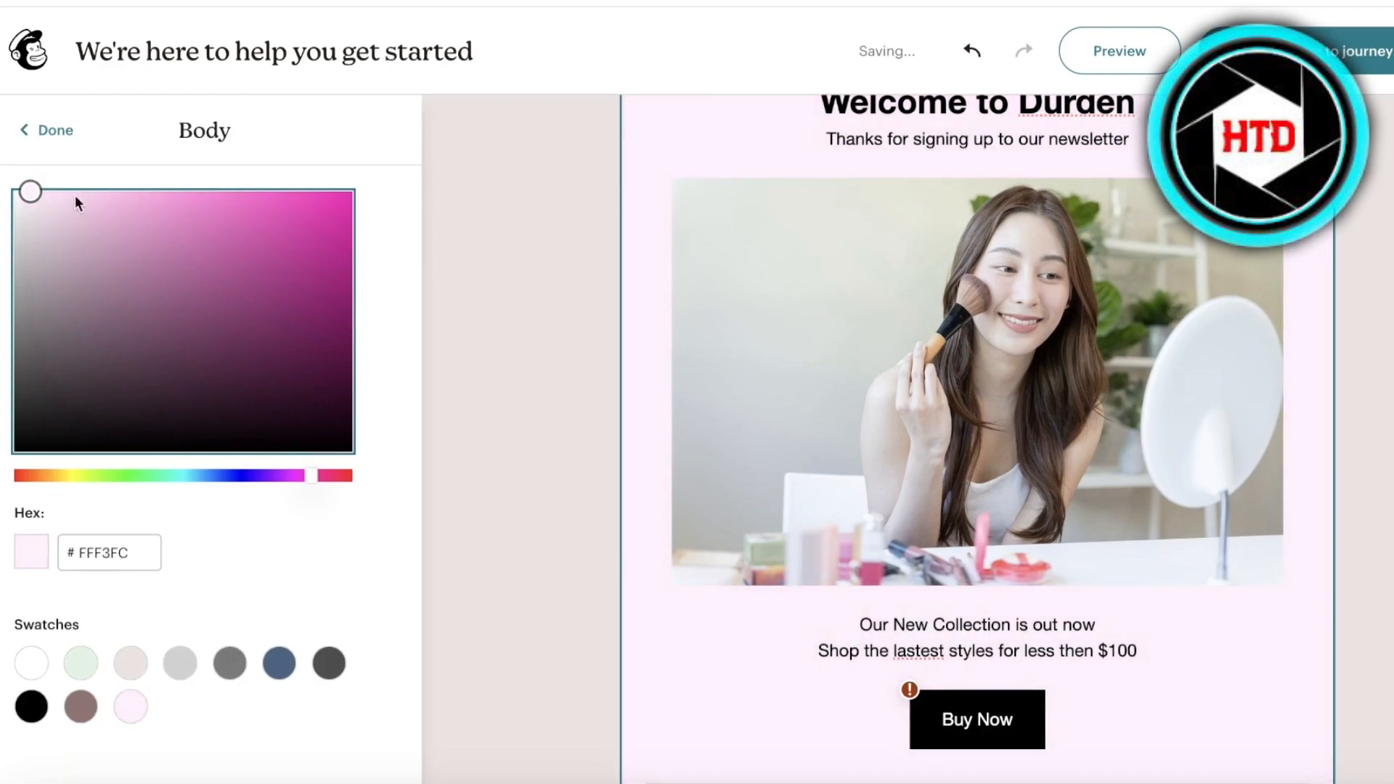
pyautogui.click(234, 594)
pyautogui.click(47, 143)
# Step: Check the Optimize tips for the email and continue to the journey
pyautogui.scroll(-1, 251, 435)
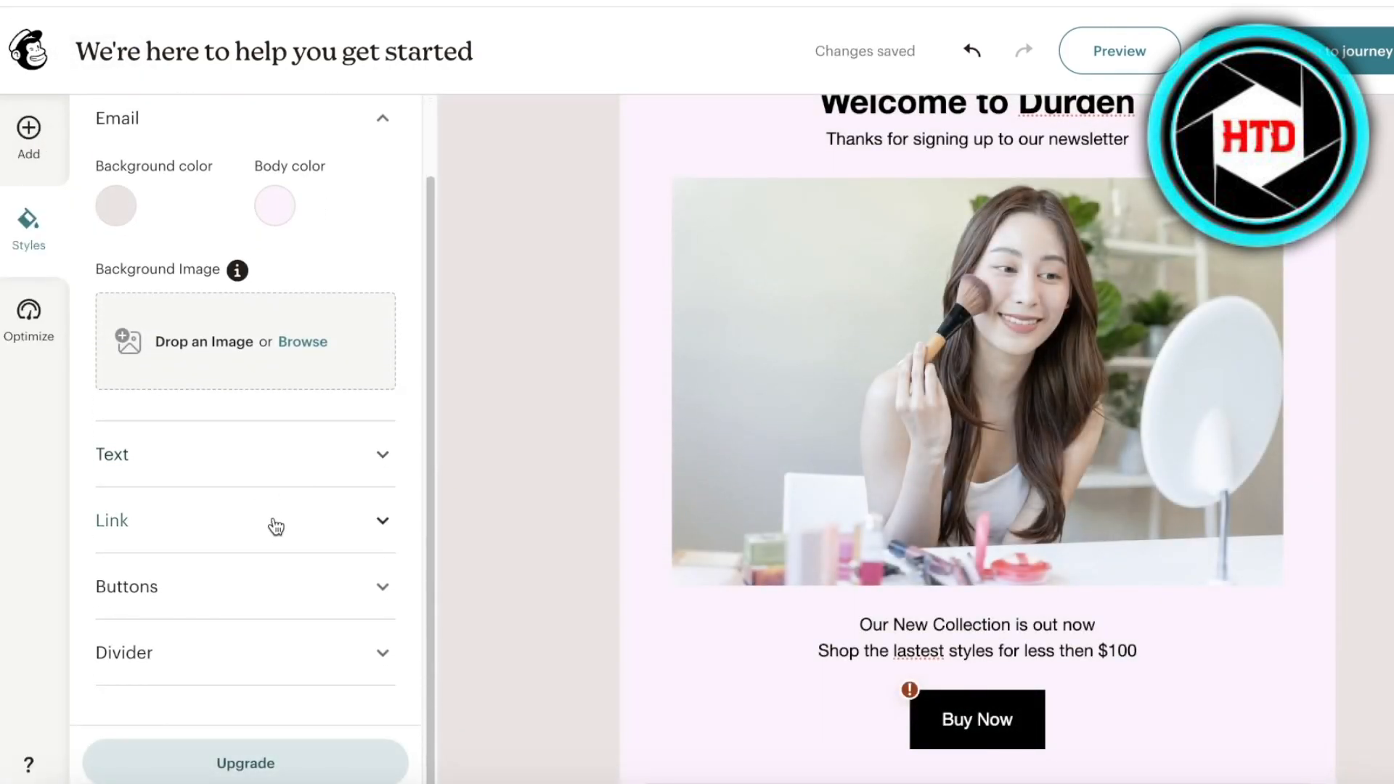
pyautogui.click(29, 316)
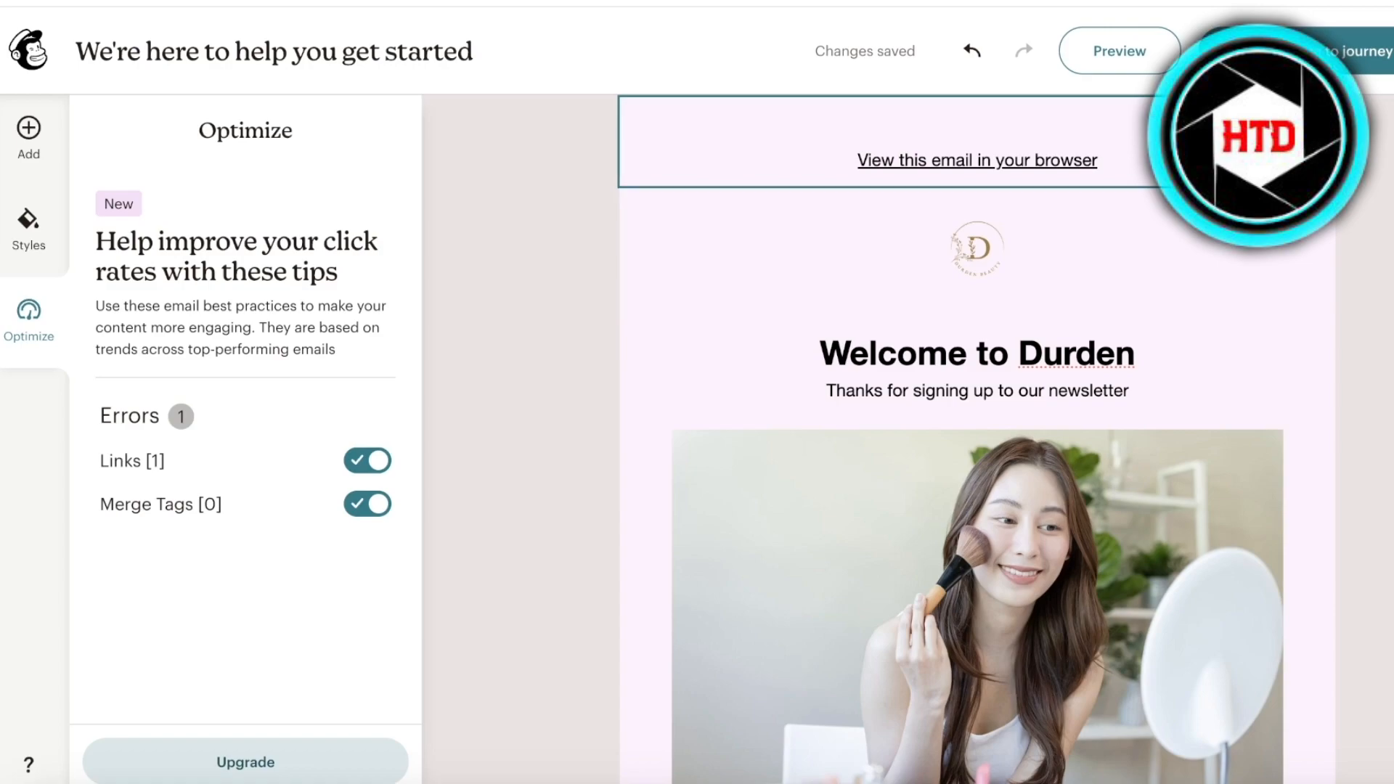
pyautogui.click(1346, 63)
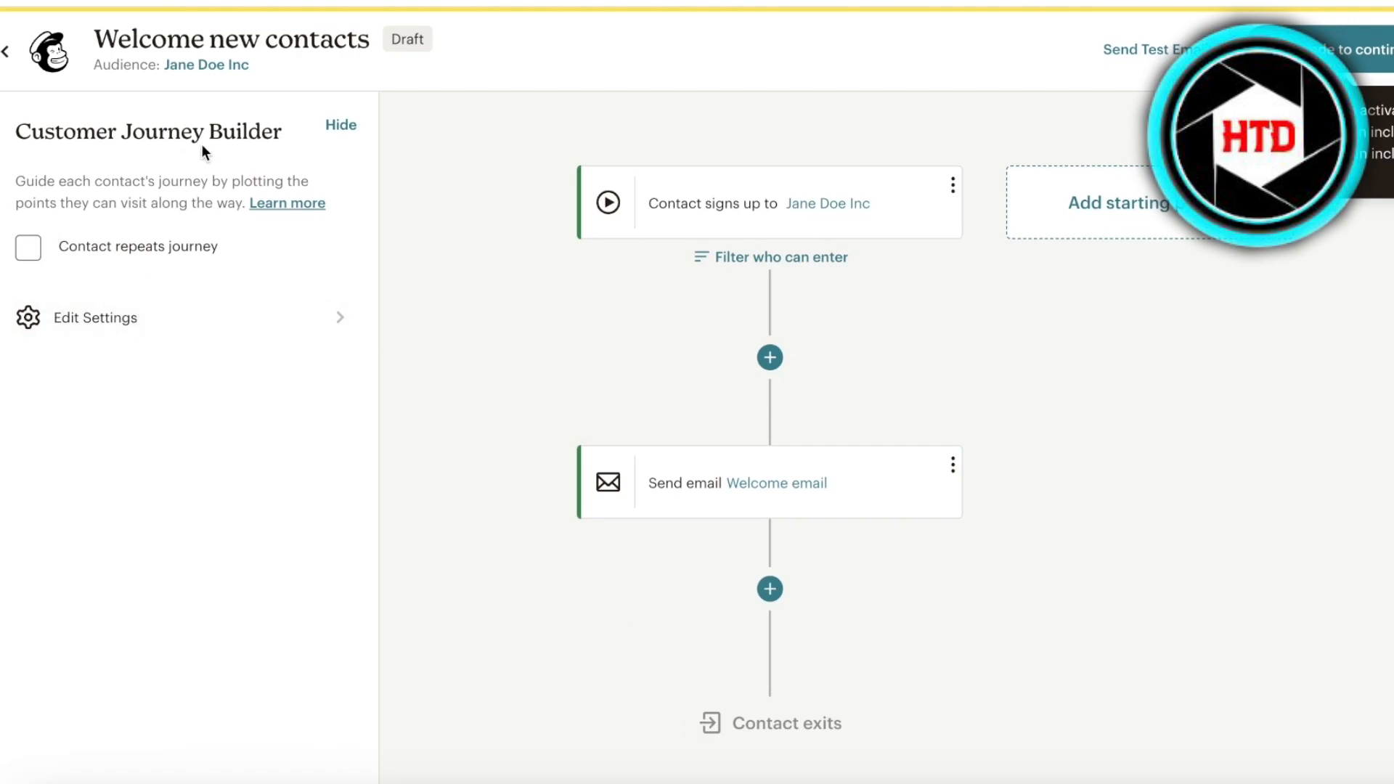
# Step: Allow contacts to repeat the journey and select Nurture relationships as its marketing objective
pyautogui.click(161, 248)
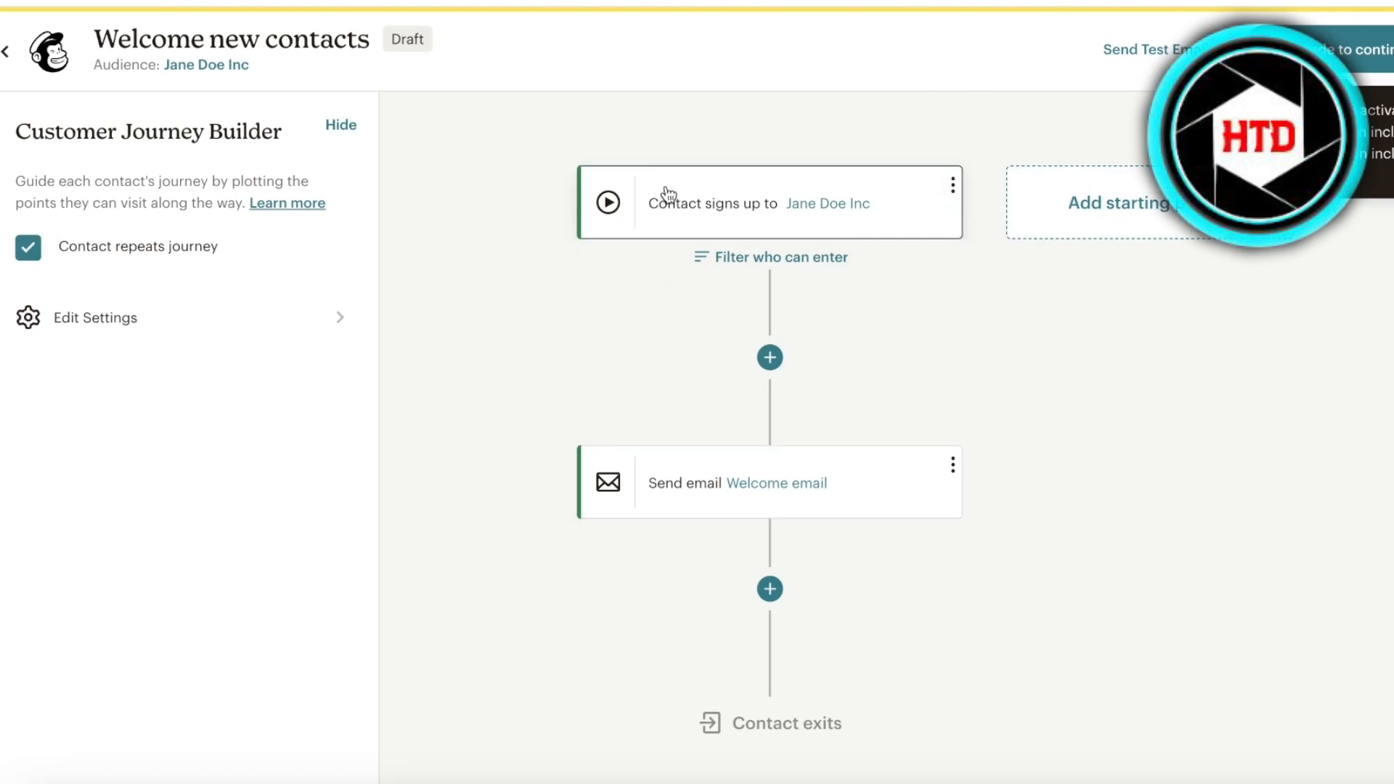
pyautogui.click(22, 317)
pyautogui.click(120, 350)
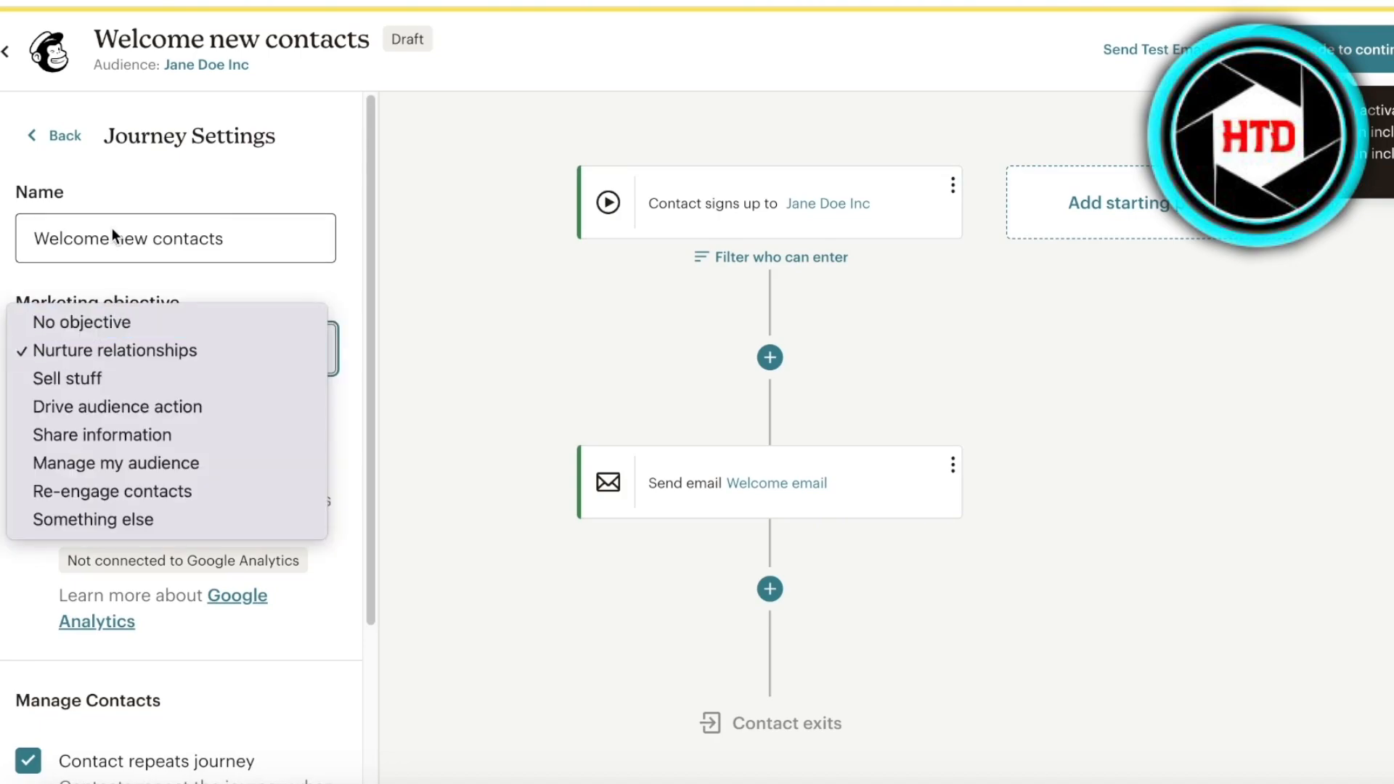
pyautogui.click(125, 204)
pyautogui.click(54, 361)
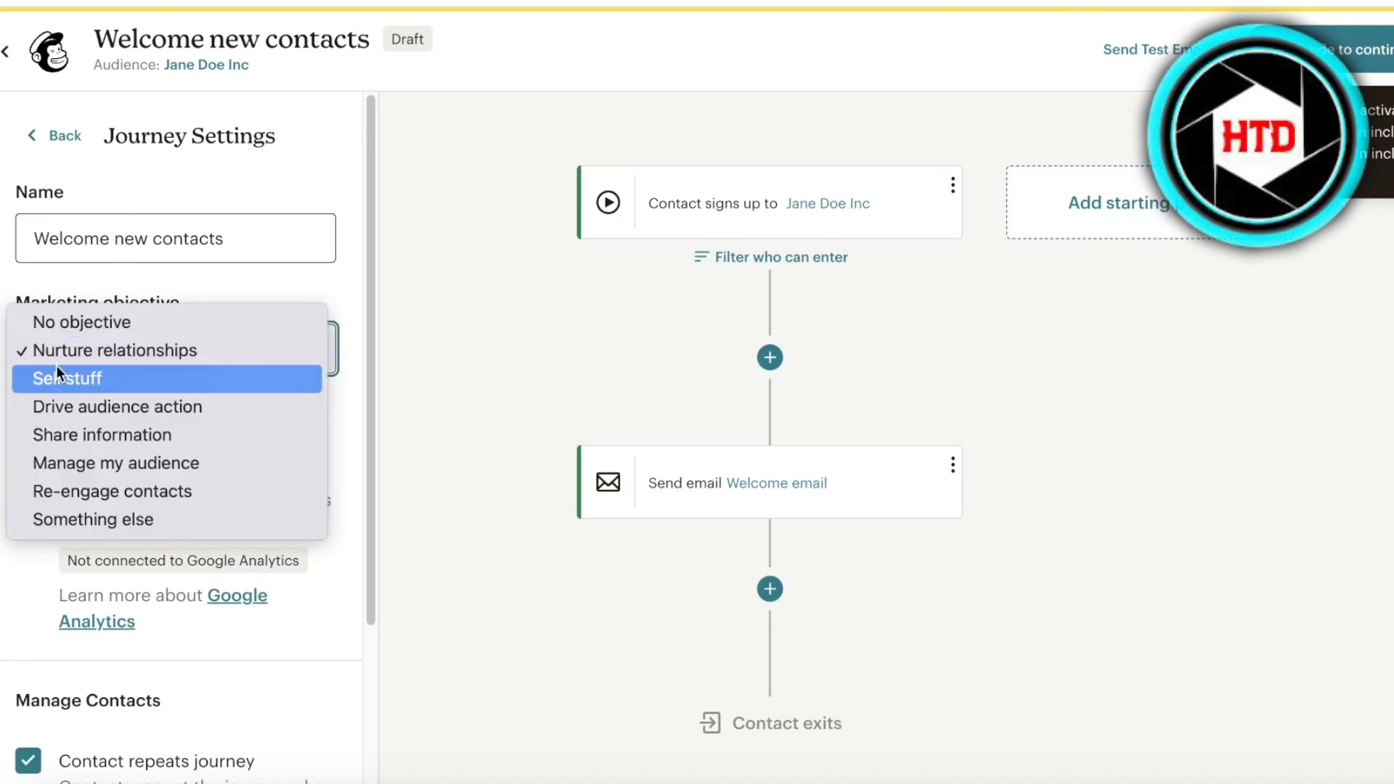
pyautogui.click(60, 355)
# Step: Review the journey's click tracking and contact management settings, toggling the repeat option off and on again
pyautogui.scroll(-3, 34, 386)
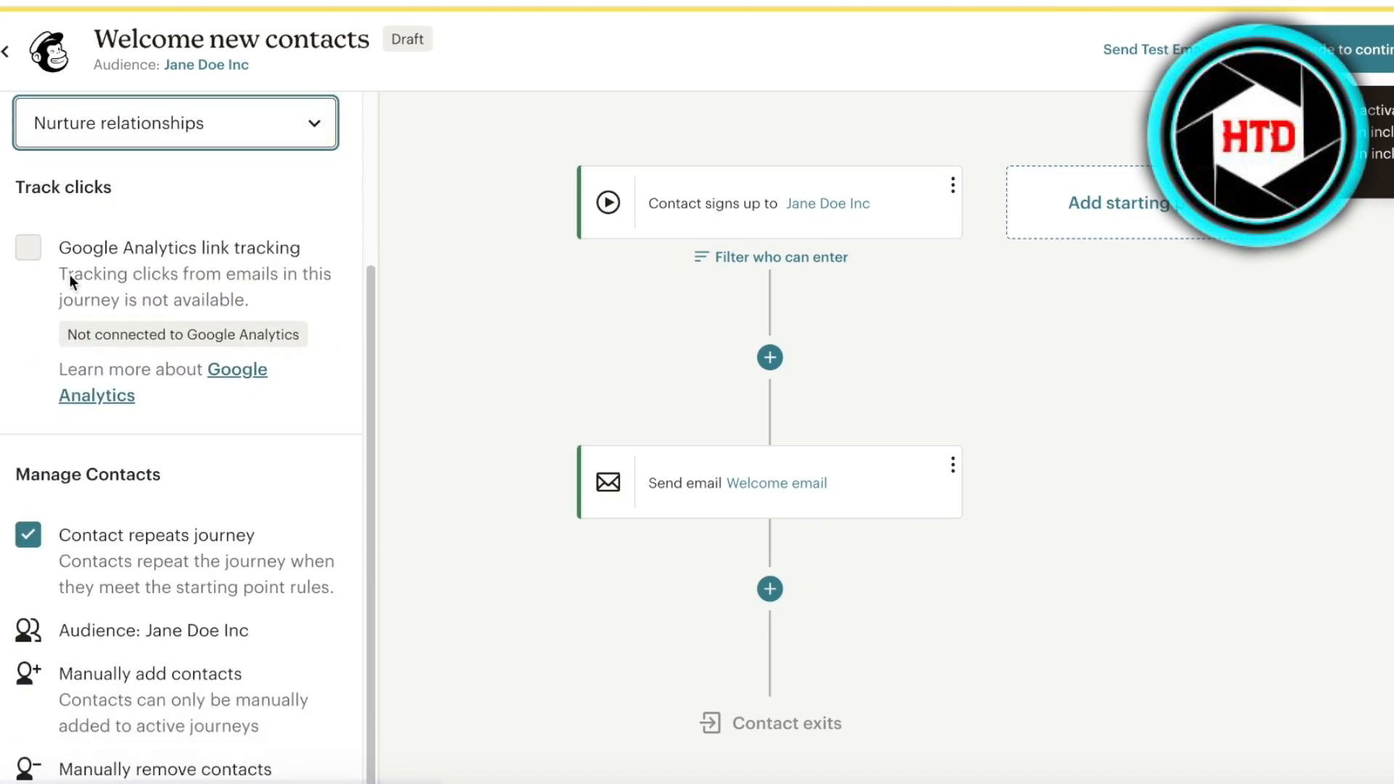
pyautogui.scroll(-1, 263, 258)
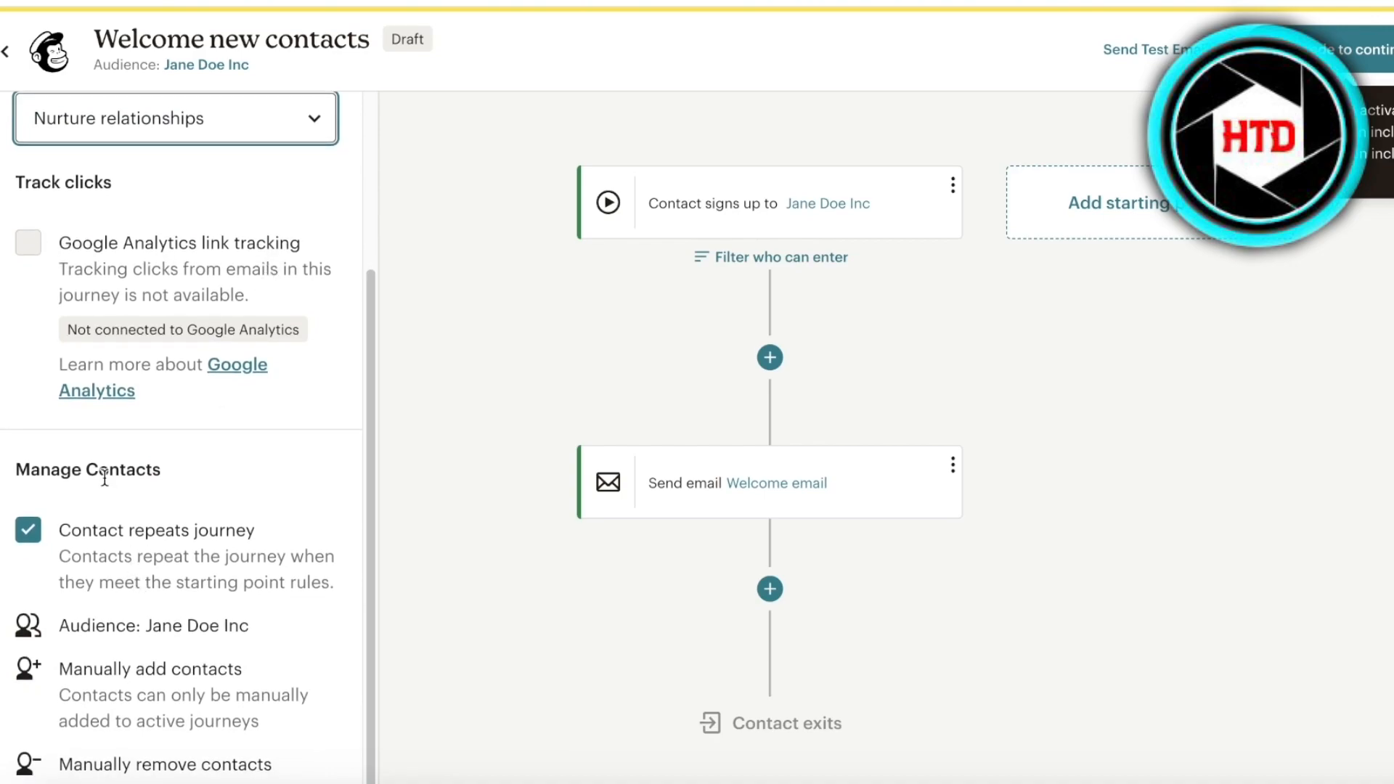
pyautogui.click(36, 534)
pyautogui.click(37, 539)
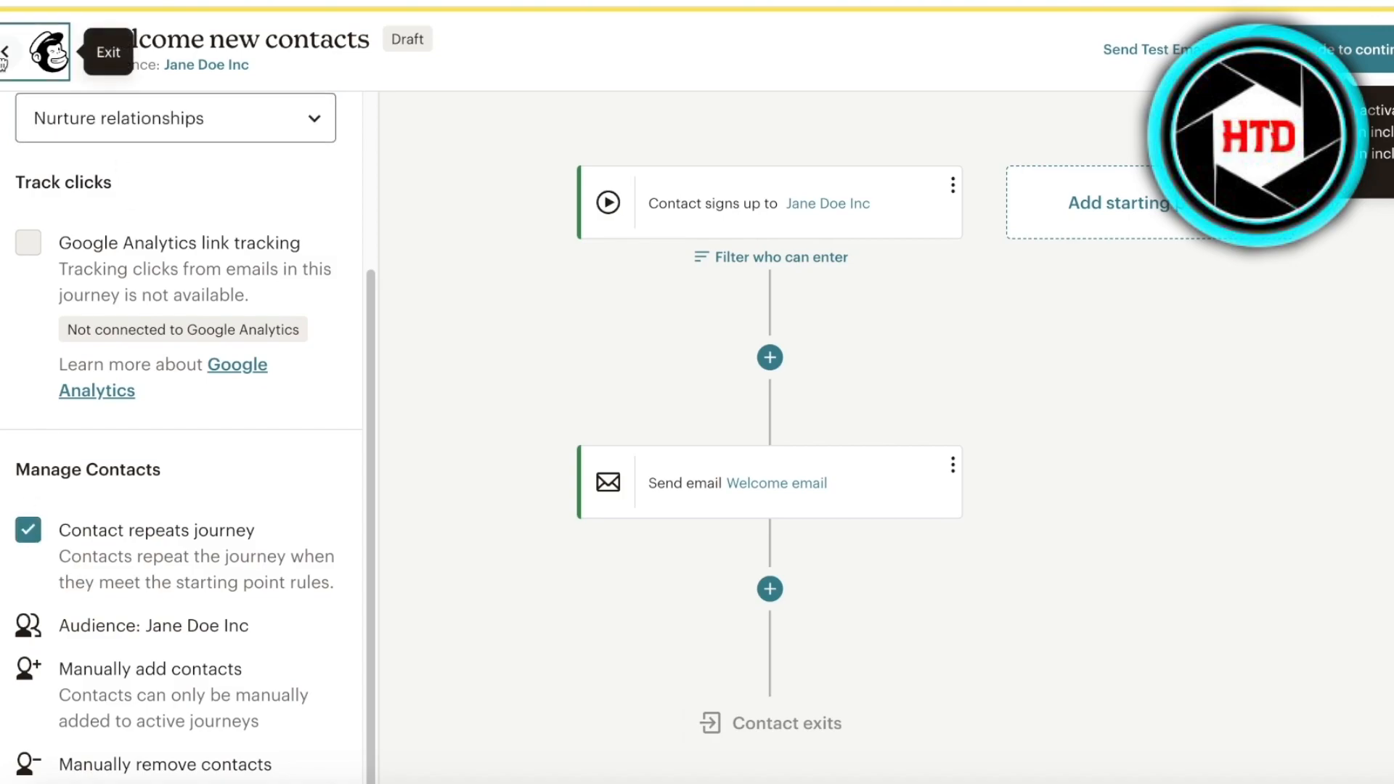
# Step: Exit the journey builder and reopen the Welcome new contacts draft from the list of all journeys to finish its setup
pyautogui.click(5, 51)
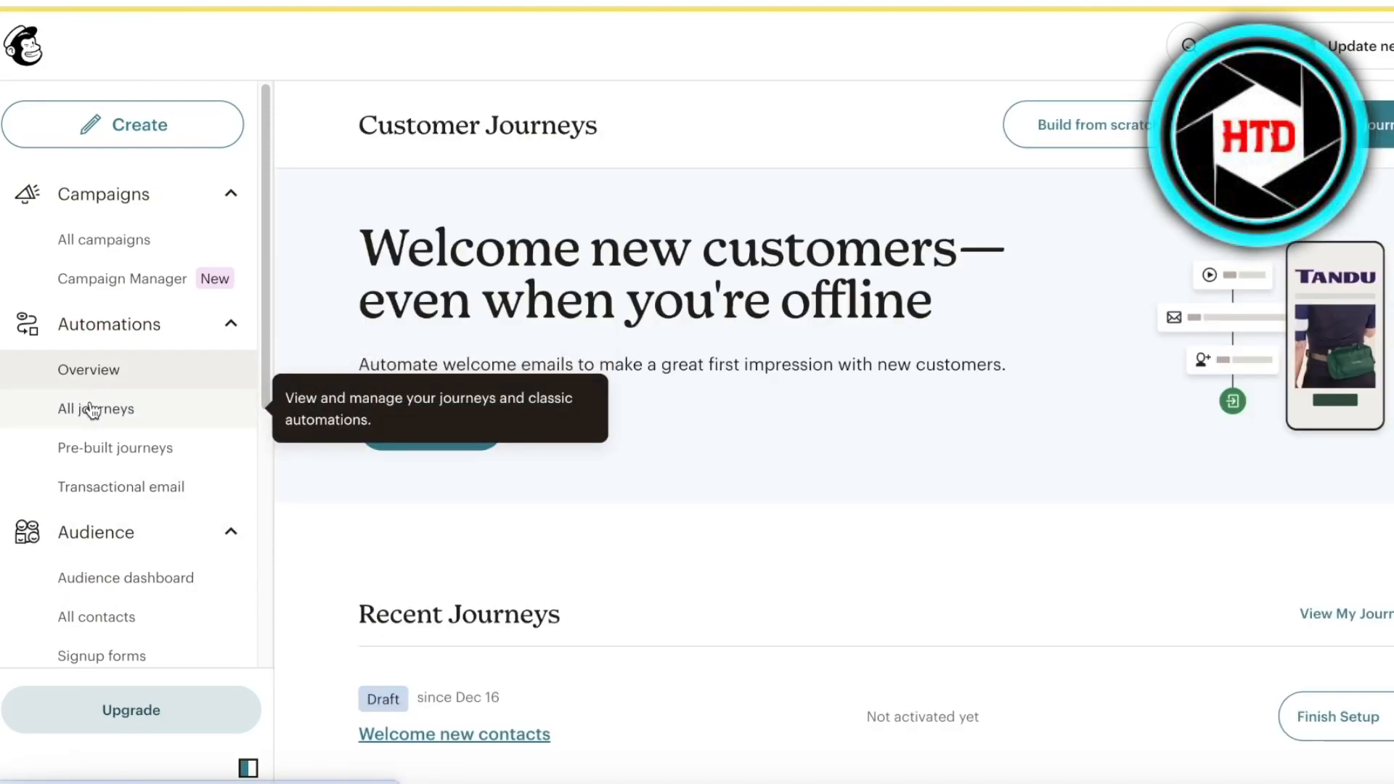
pyautogui.click(116, 408)
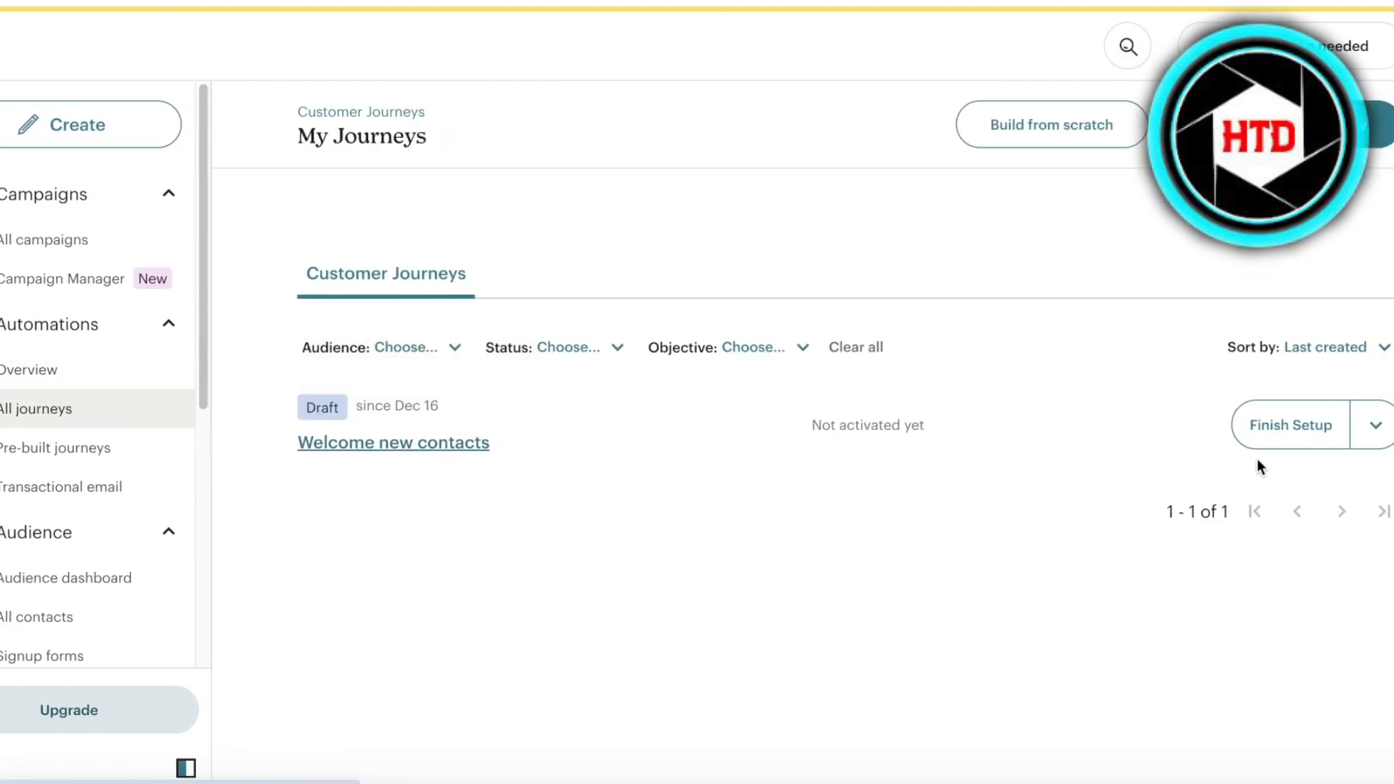
pyautogui.click(1253, 446)
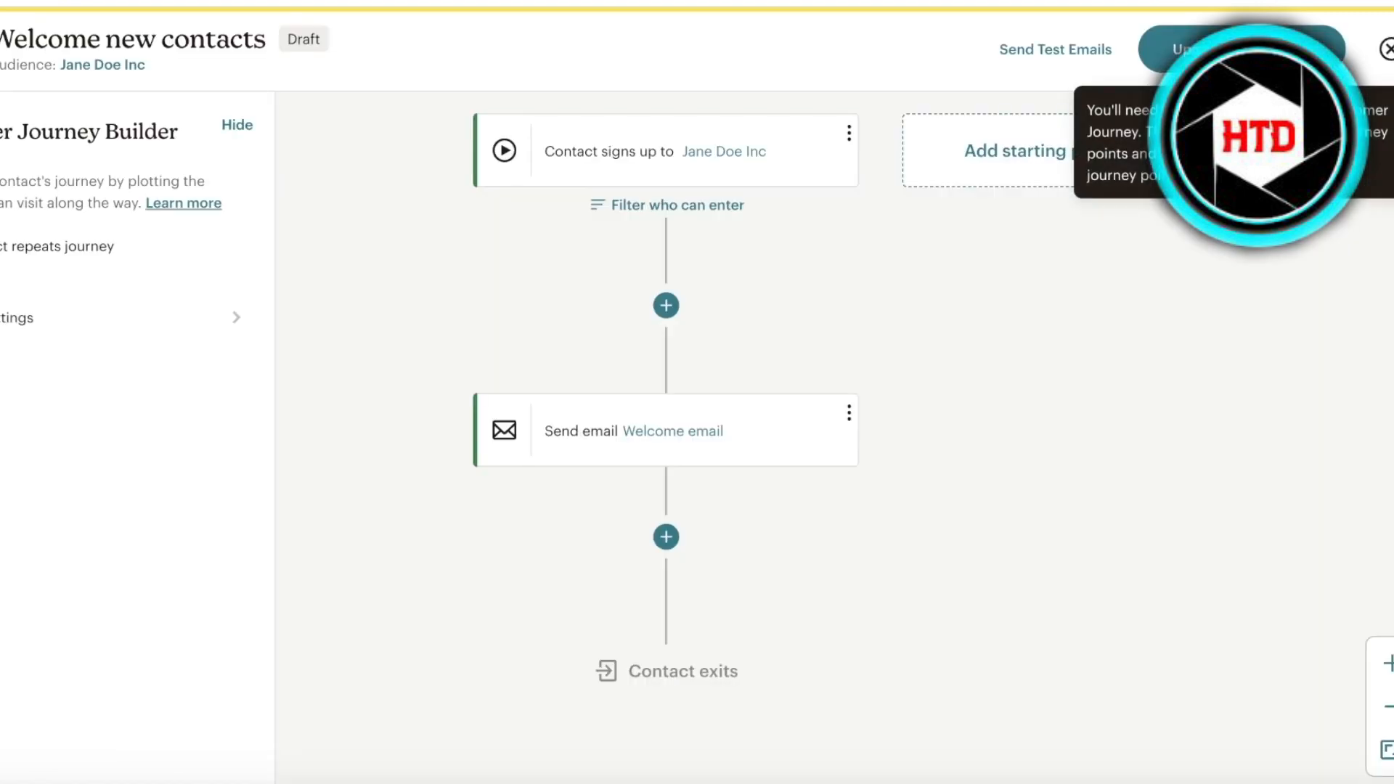
# Step: Open the plan upgrade page required to activate the journey and close it
pyautogui.click(1259, 53)
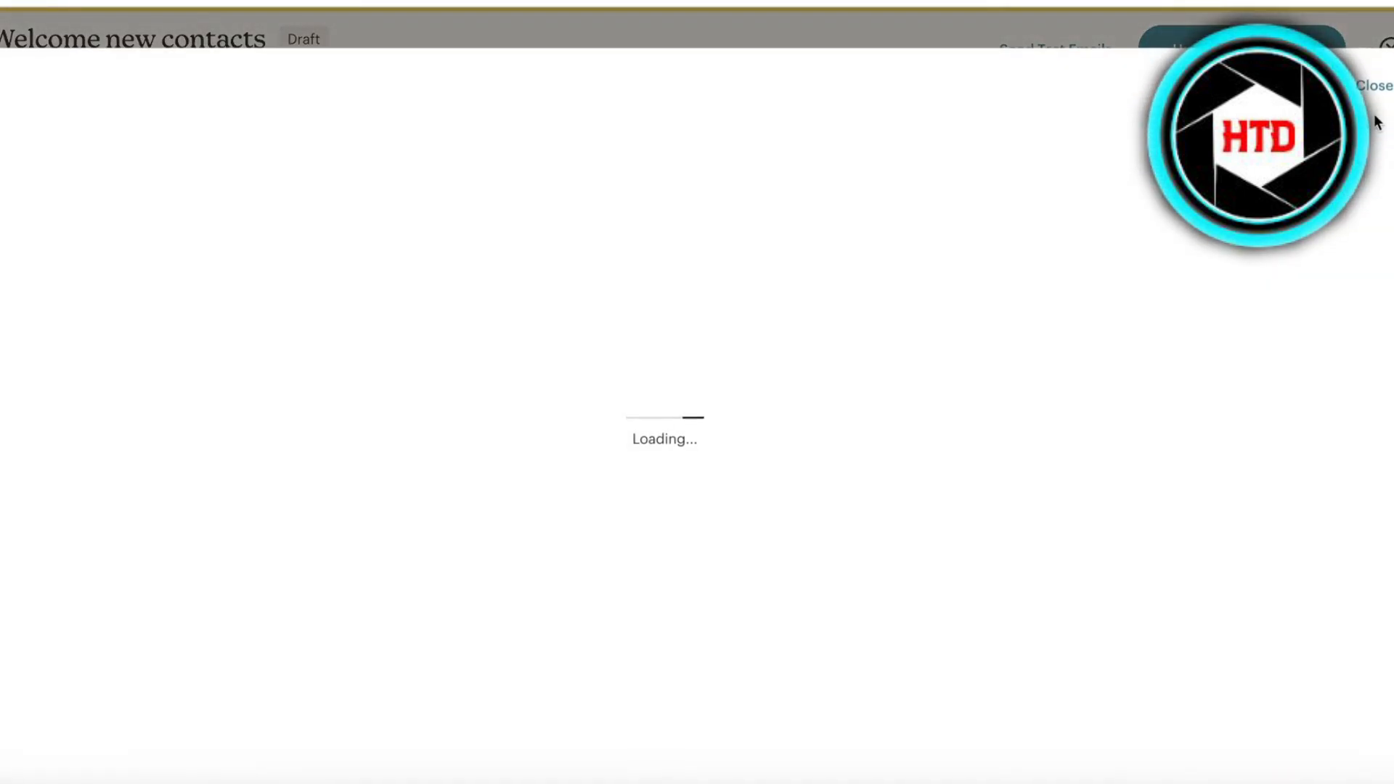
pyautogui.click(1389, 86)
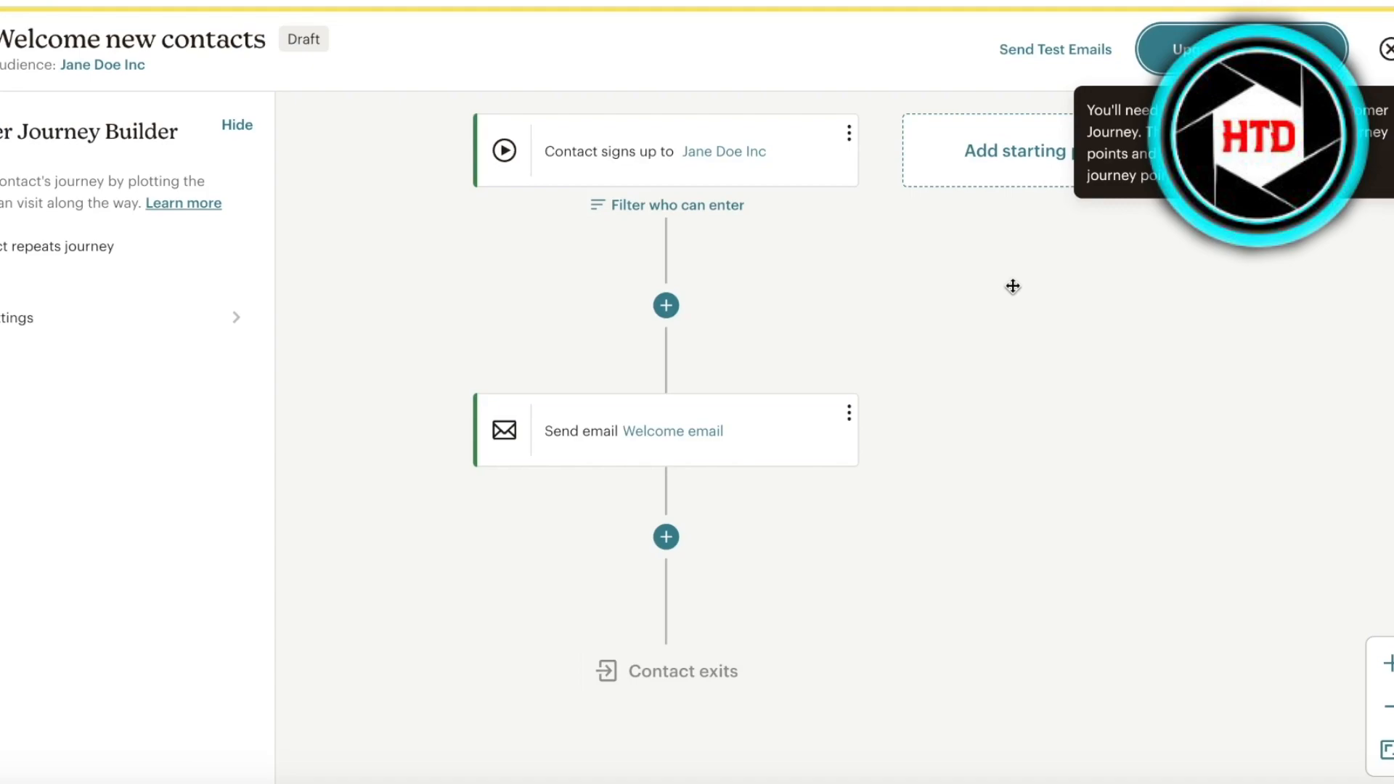
# Step: View the test email form for the Welcome email without sending, and exit the journey builder
pyautogui.click(1065, 50)
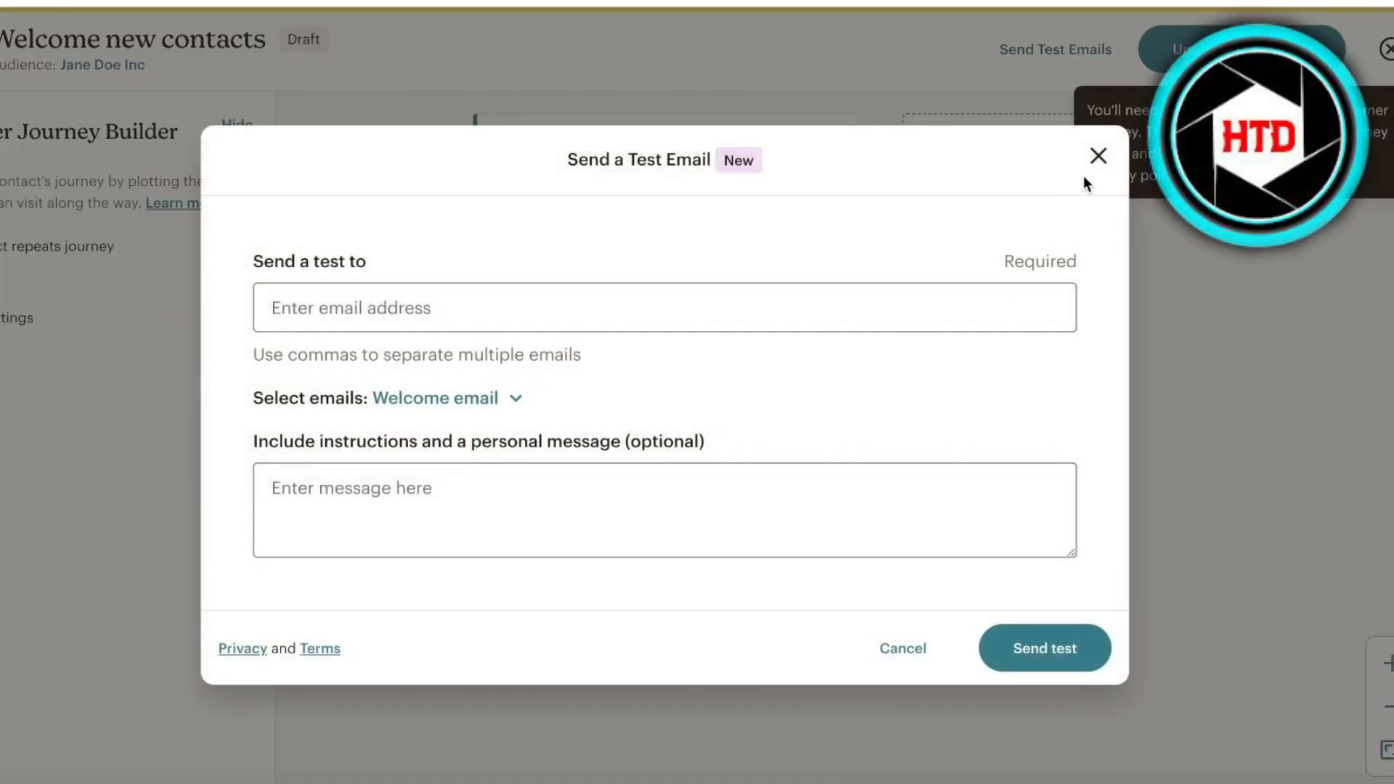
pyautogui.click(1097, 156)
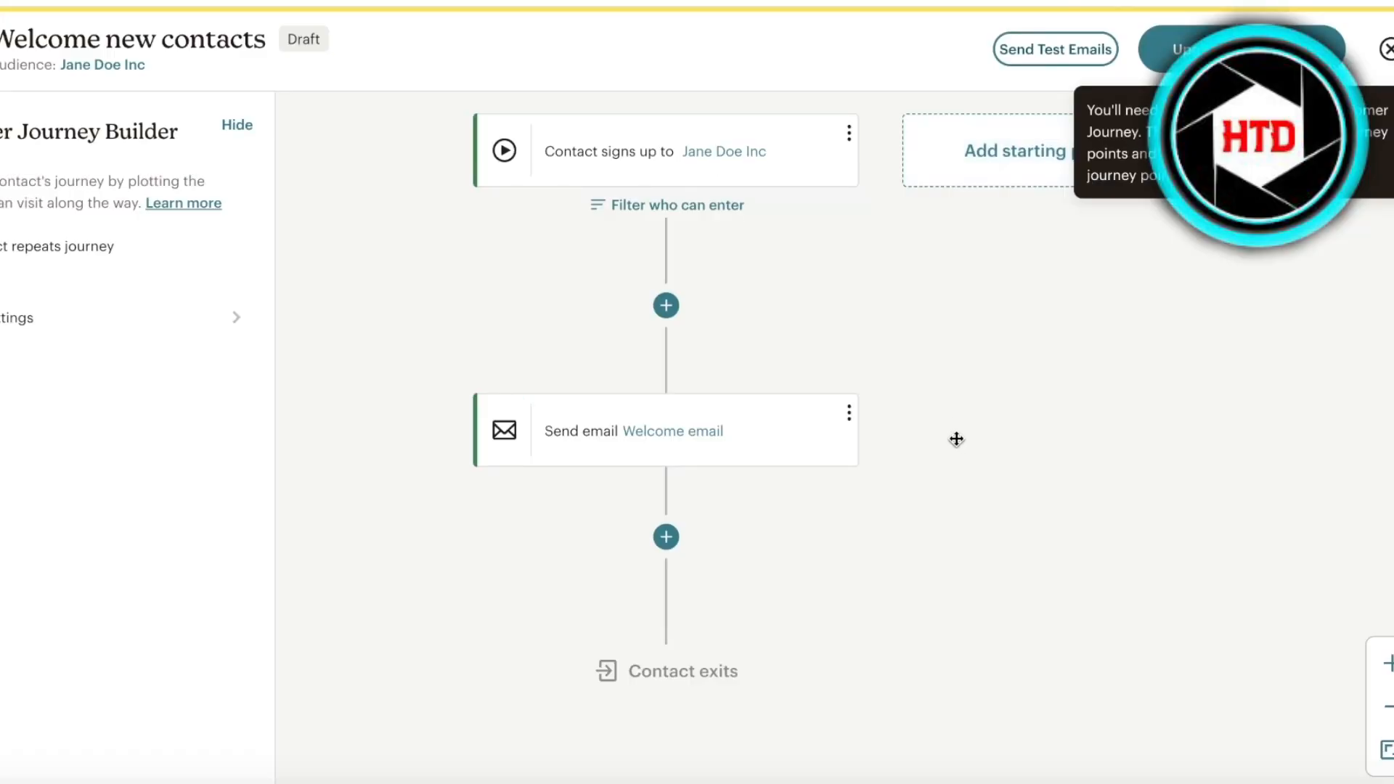
pyautogui.click(2, 48)
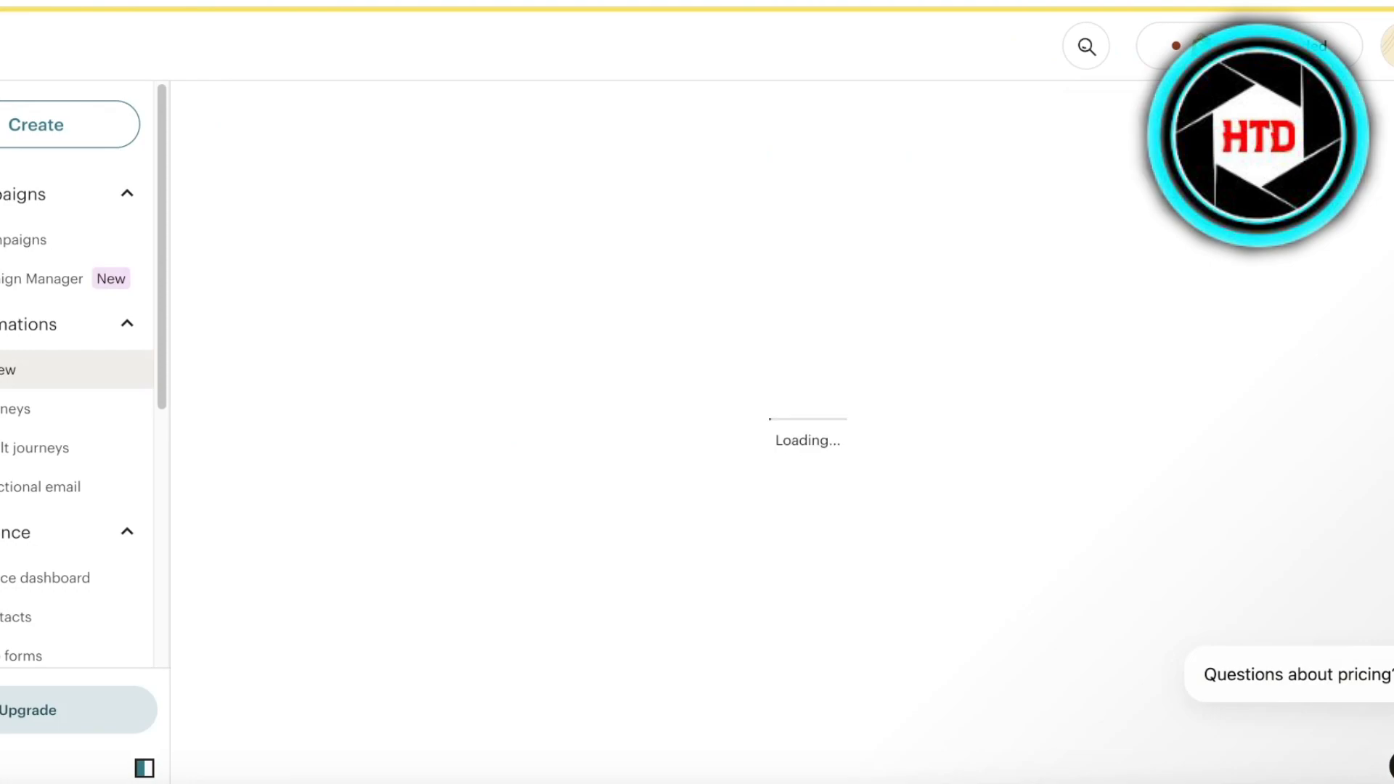